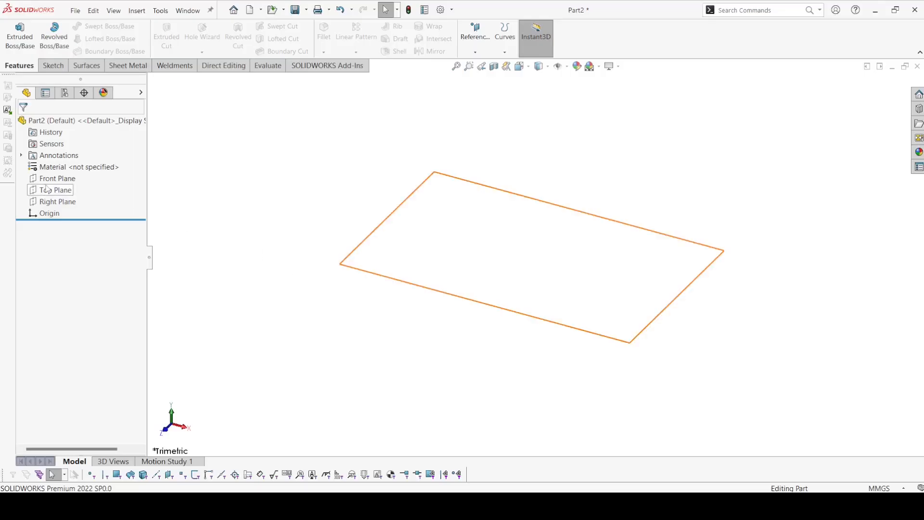
Step: Start a sketch on the Top Plane and draw a tilted 3 Point Center Rectangle centred on the origin, about 130 mm along its diagonal
click(47, 190)
click(56, 168)
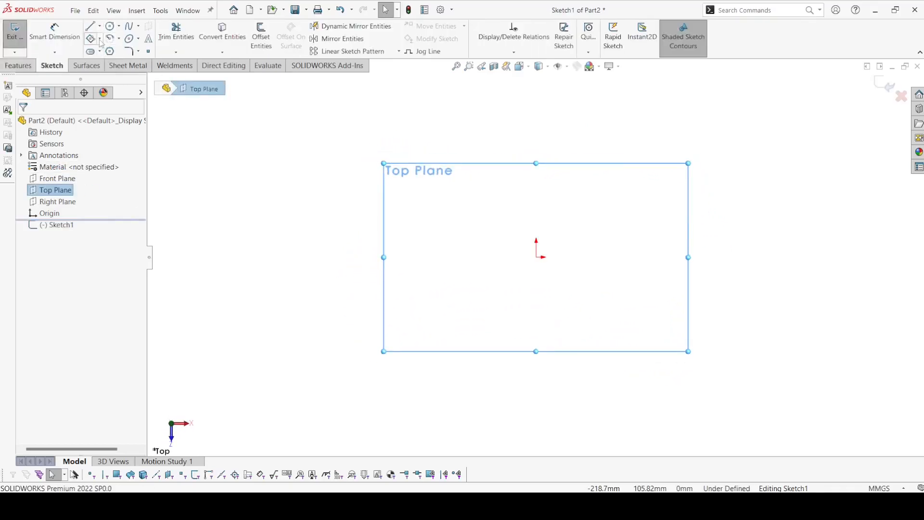
click(100, 39)
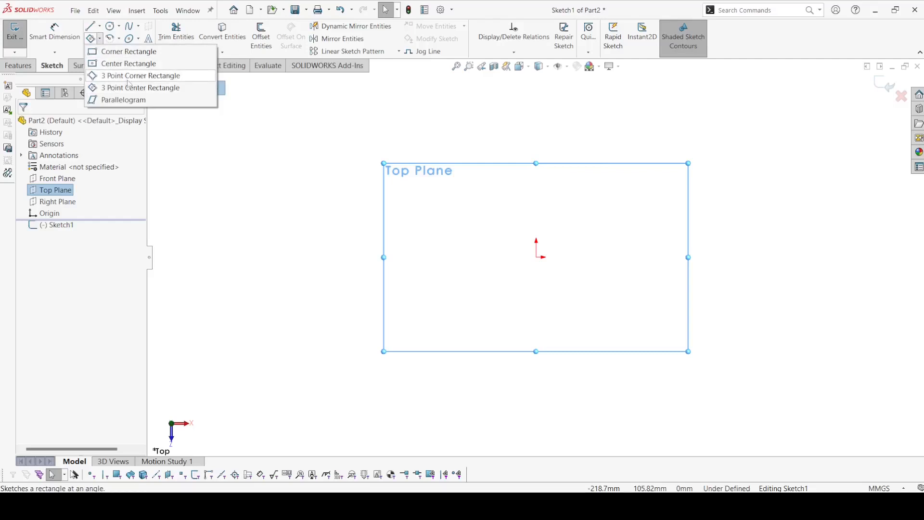
click(145, 88)
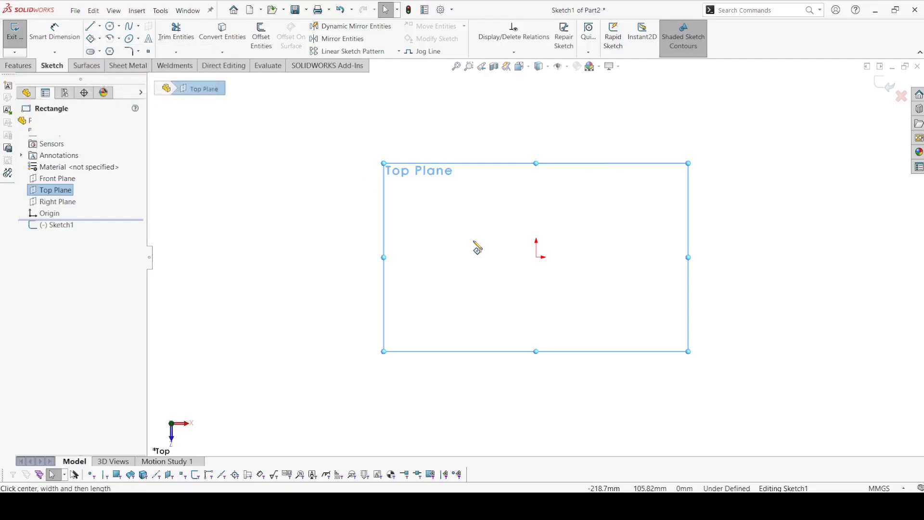
click(538, 256)
click(602, 199)
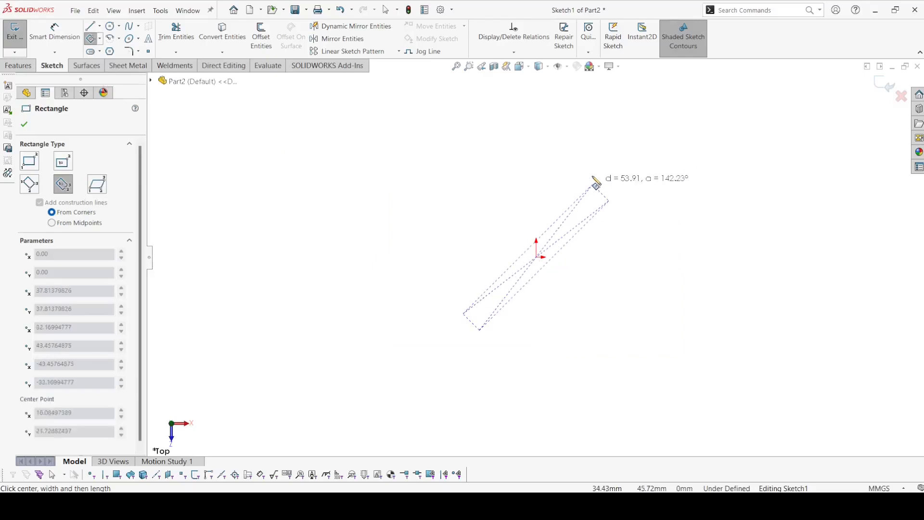
click(556, 149)
right_click(555, 150)
click(593, 159)
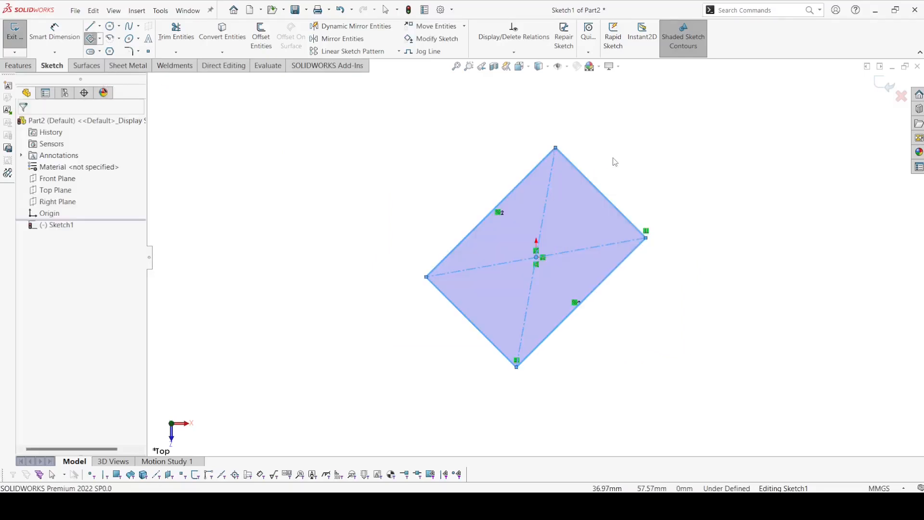
Step: Make the rectangle's steep construction diagonal vertical
click(553, 180)
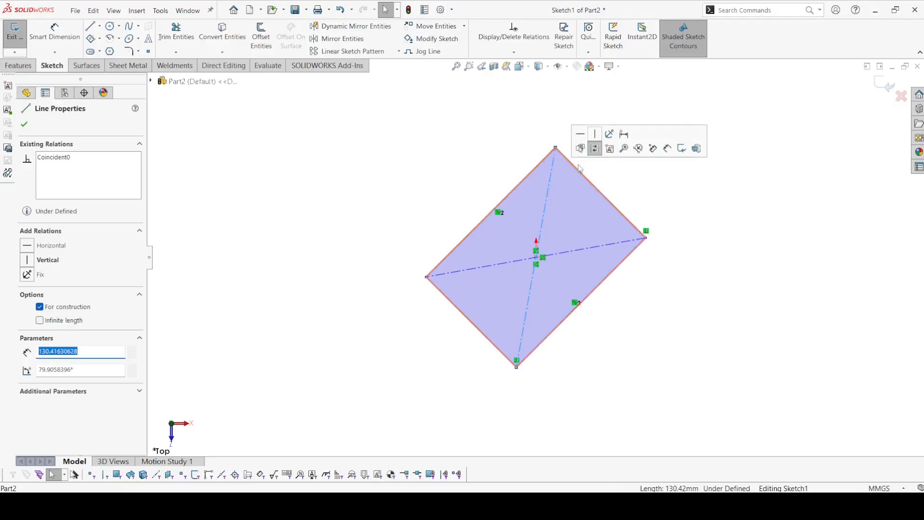
click(596, 149)
key(Escape)
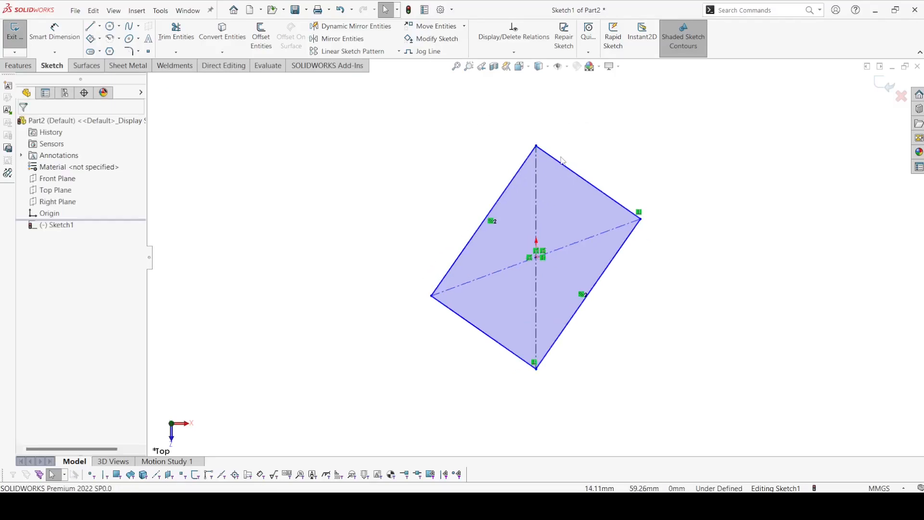
Step: Make the rectangle's two upper adjacent sides equal to turn it into a diamond-oriented square
click(563, 164)
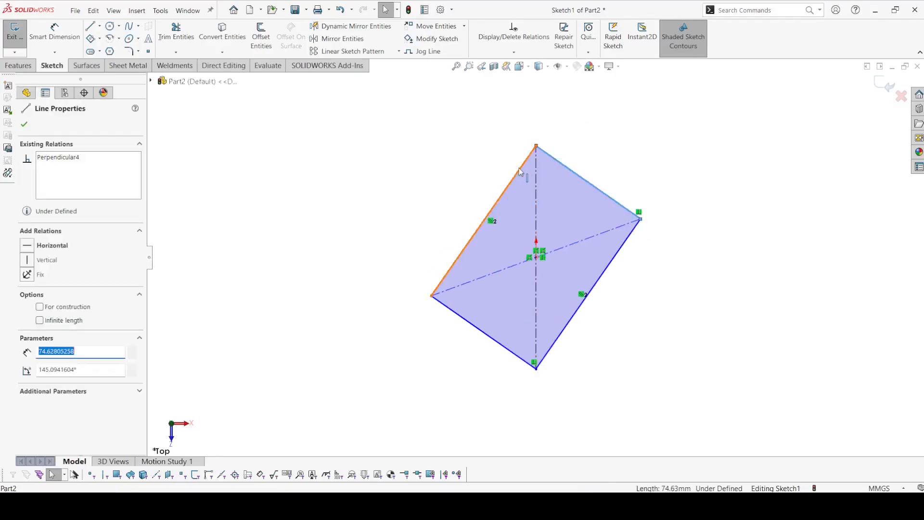
ctrl+click(520, 170)
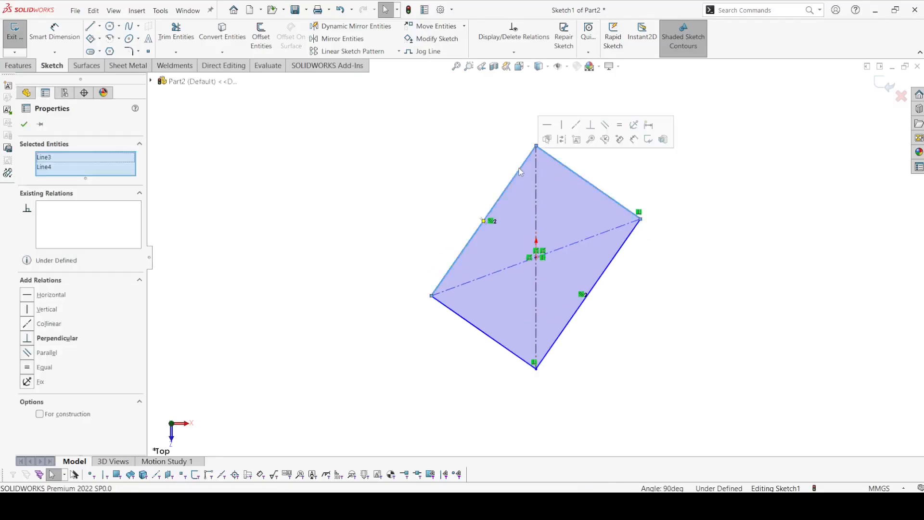
click(619, 124)
key(Escape)
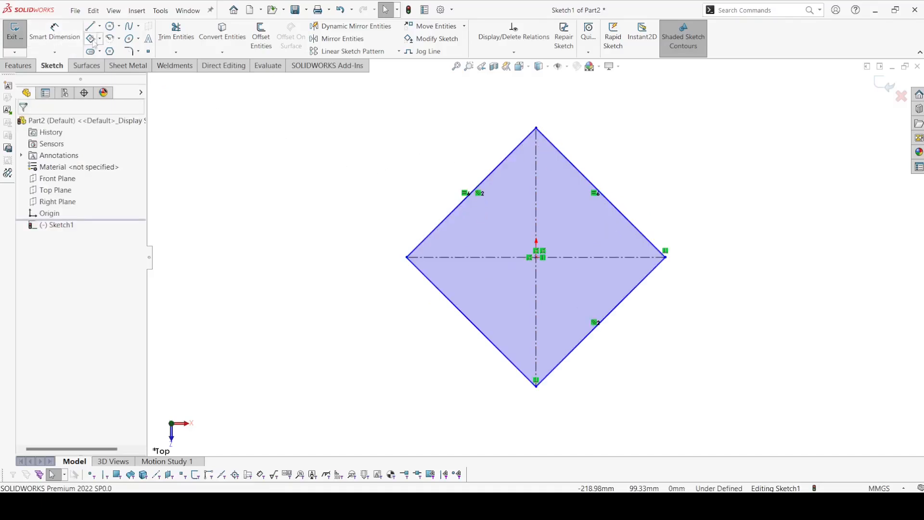
Step: Round all four corners of the square with 10 mm sketch fillets, keeping constrained corners
click(128, 51)
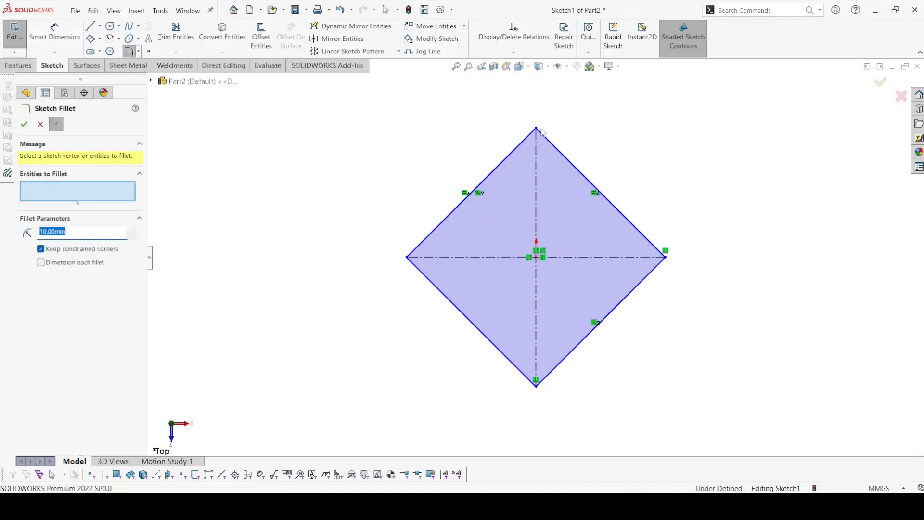
click(535, 128)
click(496, 265)
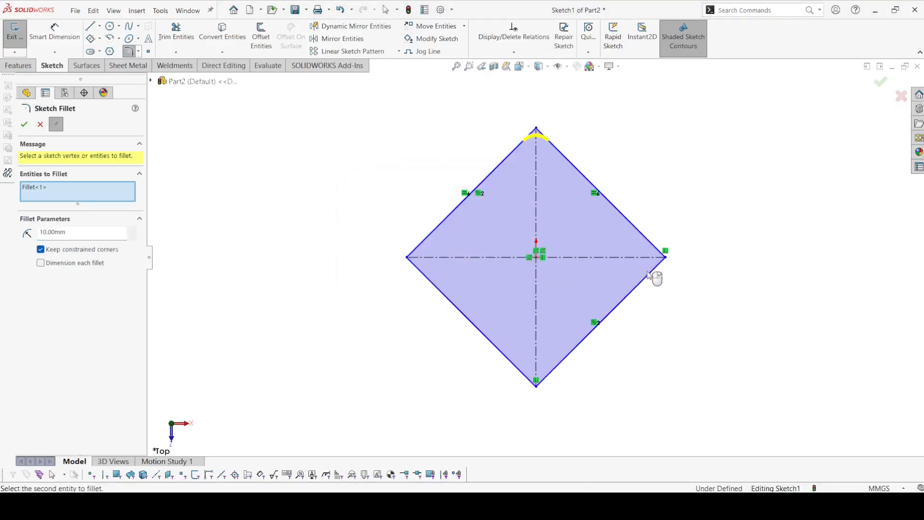
click(667, 258)
click(500, 267)
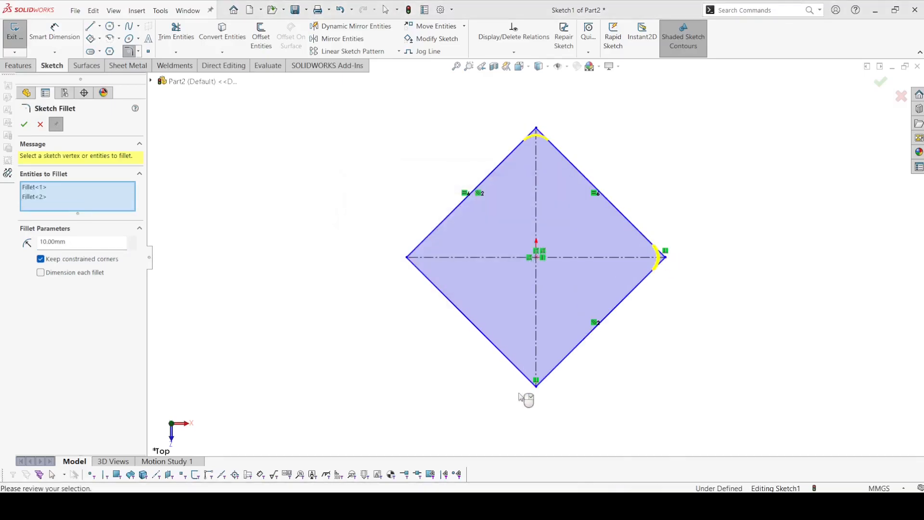
click(538, 384)
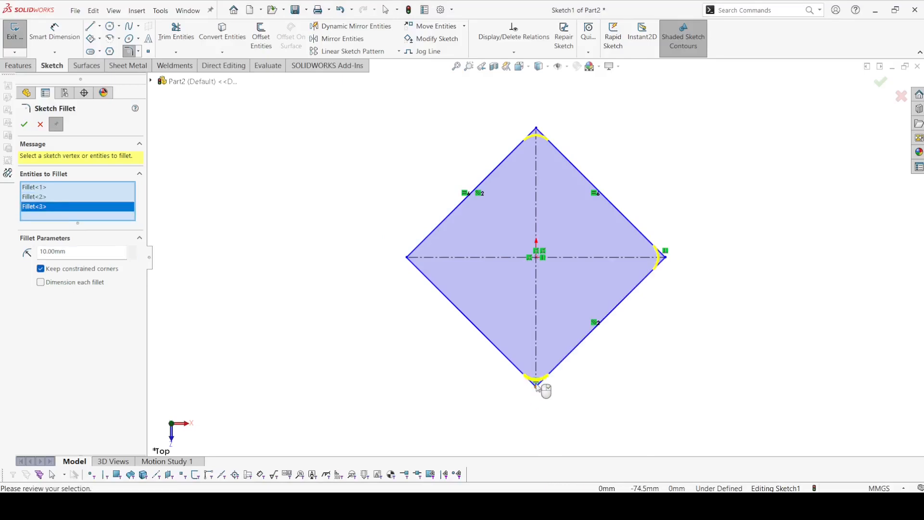
click(409, 258)
click(489, 263)
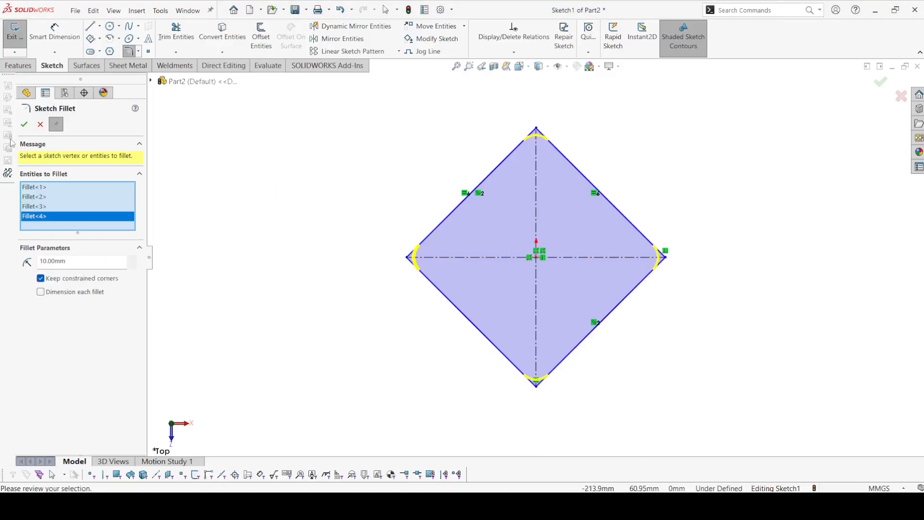
click(24, 125)
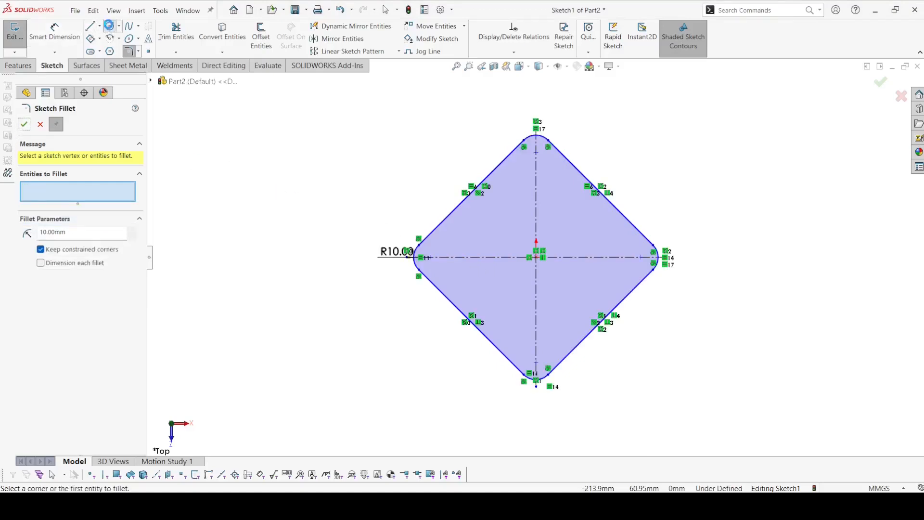
Step: Sketch a circle centred on the origin with a radius of about 51 mm and make it construction geometry
click(109, 25)
click(536, 258)
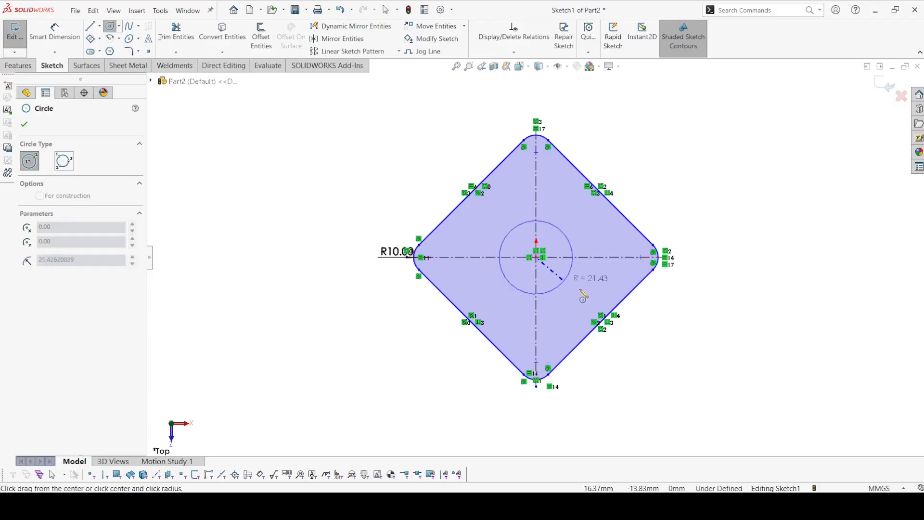
click(614, 305)
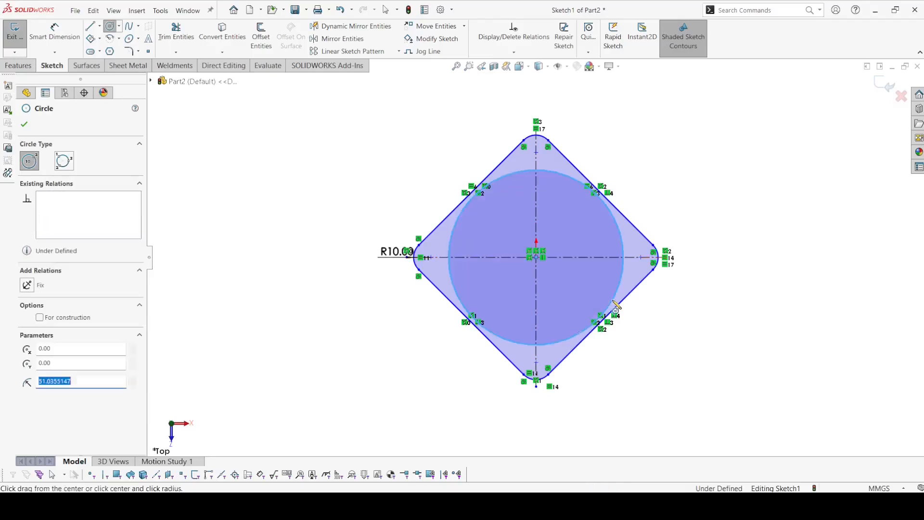
click(86, 318)
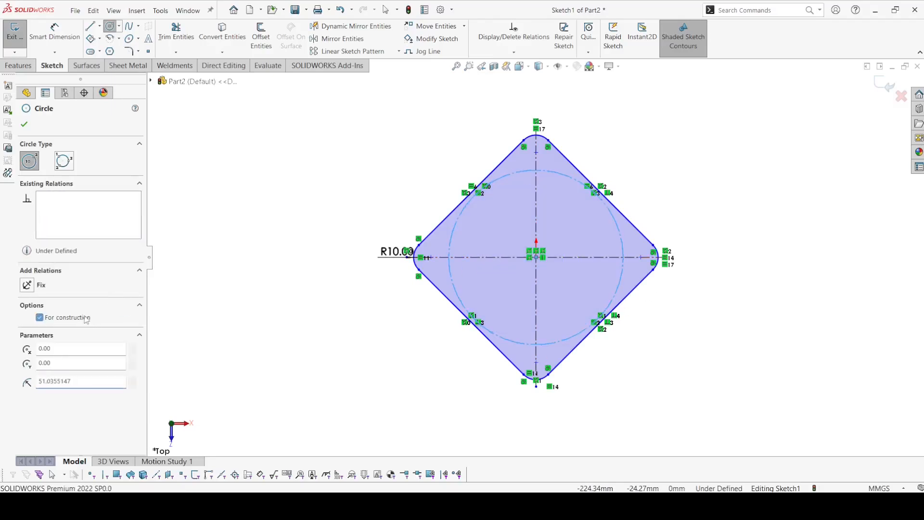
Step: Dimension the construction circle's diameter to 70 mm
click(54, 33)
click(514, 180)
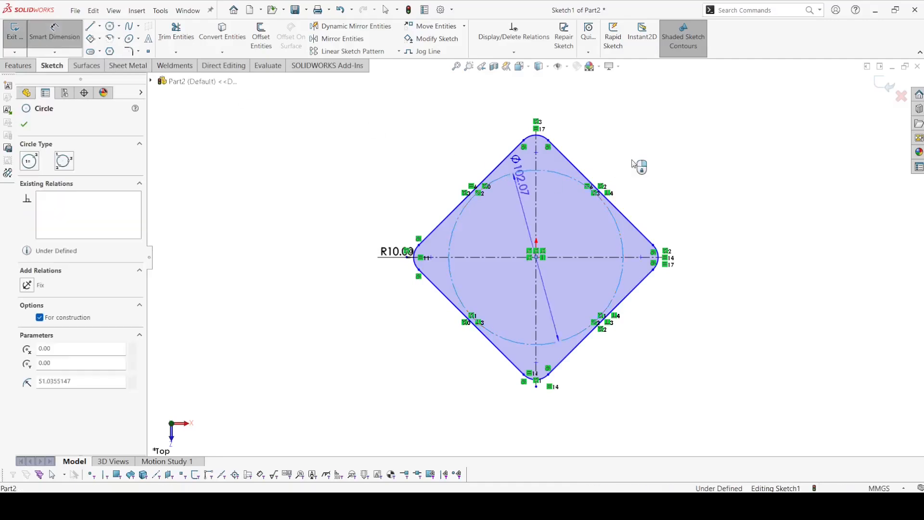
click(656, 152)
text(70)
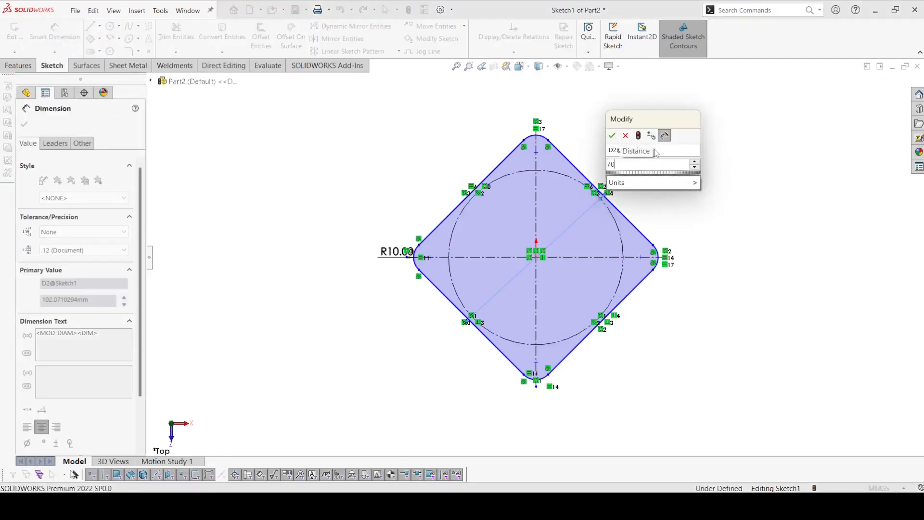
key(Return)
key(Escape)
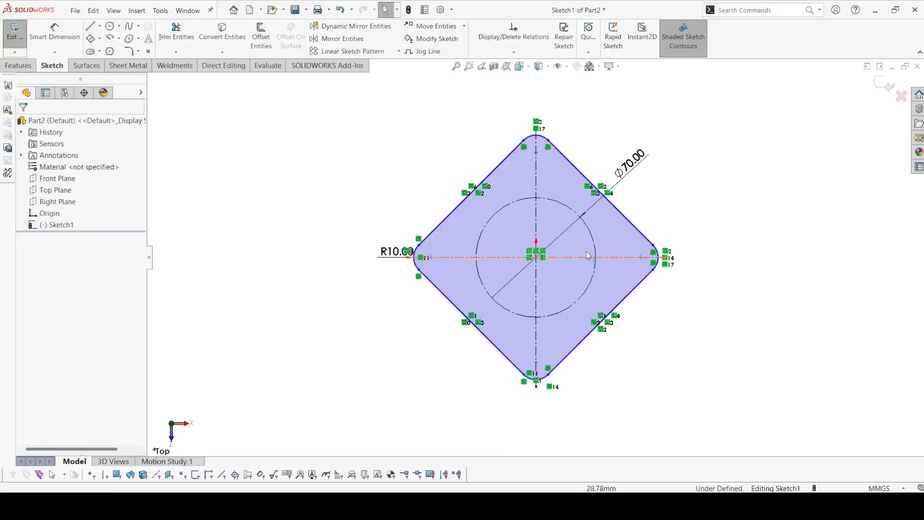
Step: Make the construction circle tangent to the square's upper-right side
click(593, 240)
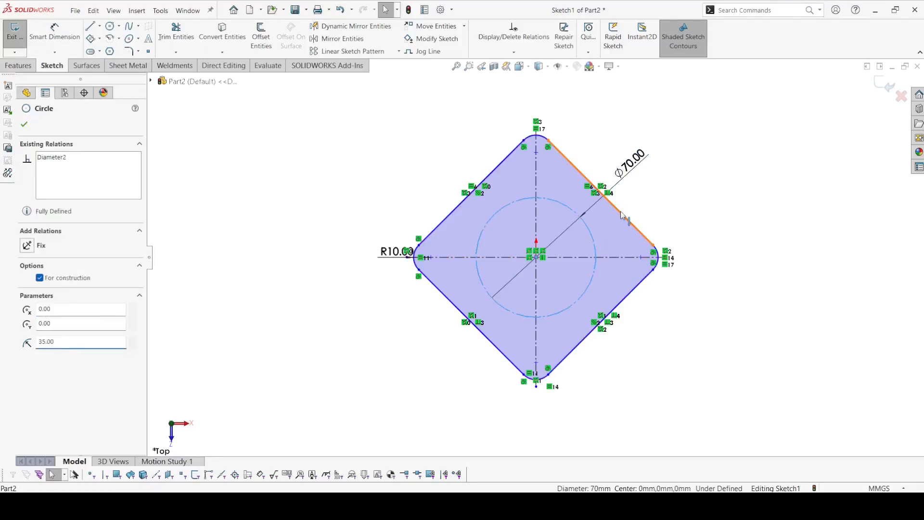
ctrl+click(620, 212)
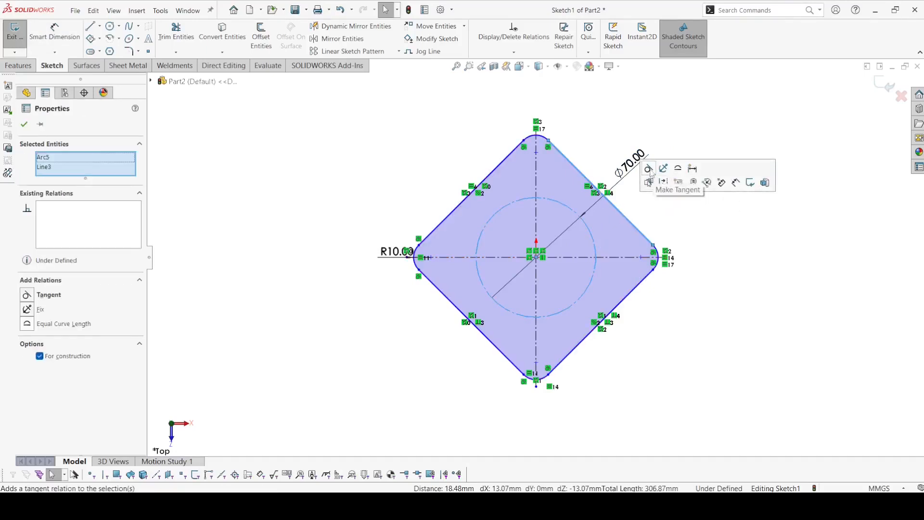
click(648, 168)
click(626, 176)
Step: Sketch two circles inside the square, one just above the origin with about 21.8 mm radius and one on the origin with about 10.8 mm radius
scroll(576, 284, down, 4)
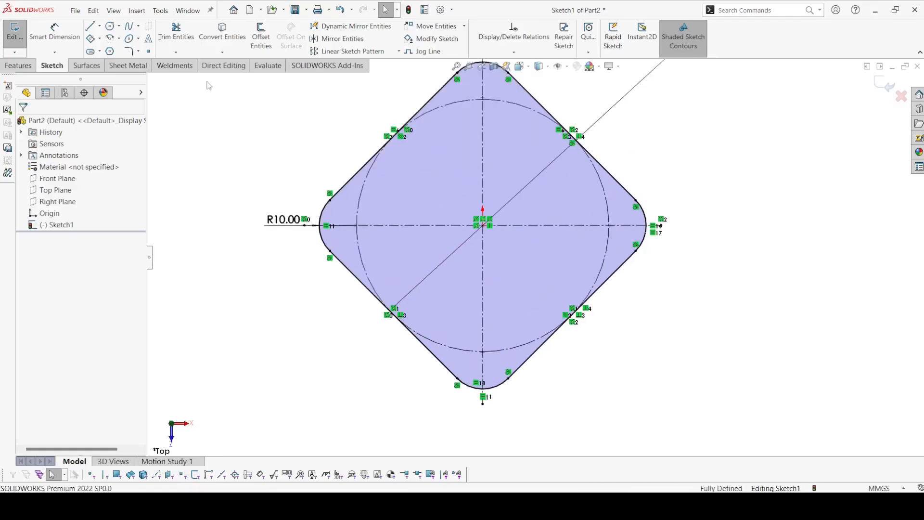
click(109, 27)
click(483, 223)
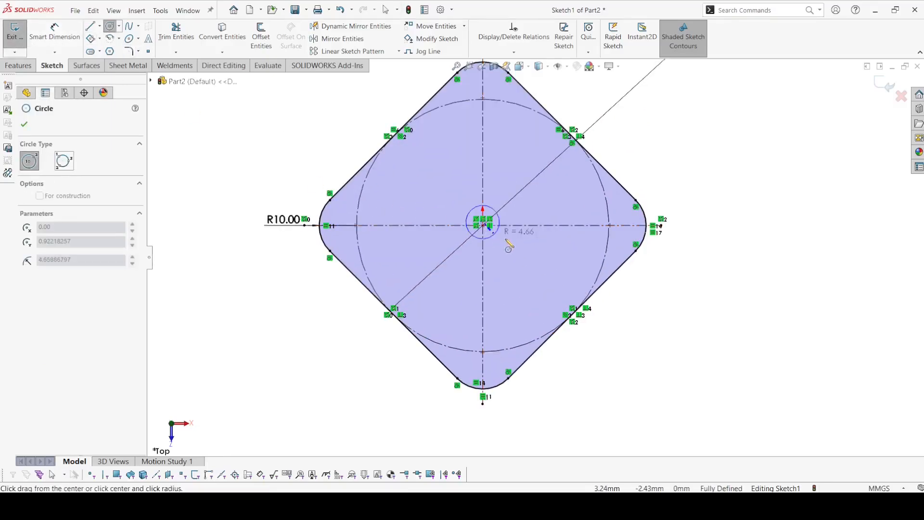
click(553, 254)
scroll(483, 226, down, 5)
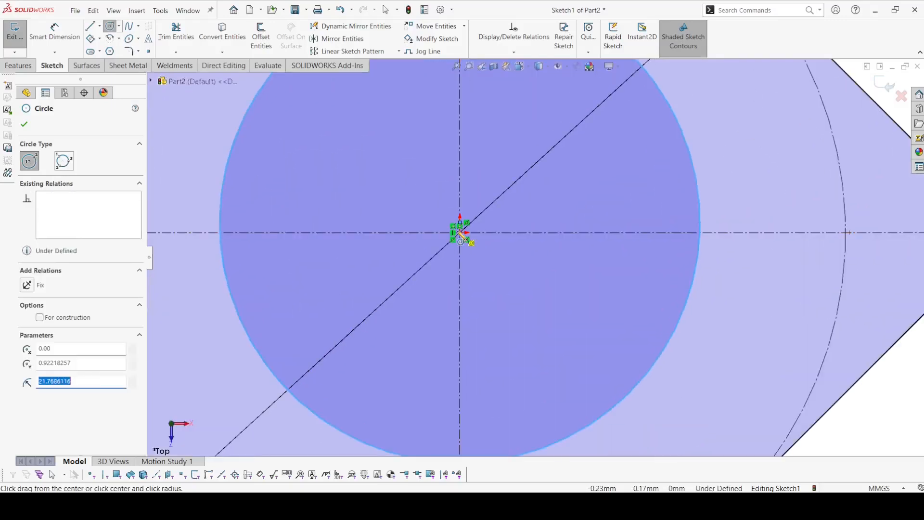
click(459, 231)
click(571, 268)
Step: Dimension the larger solid circle's diameter to 40 mm
click(53, 39)
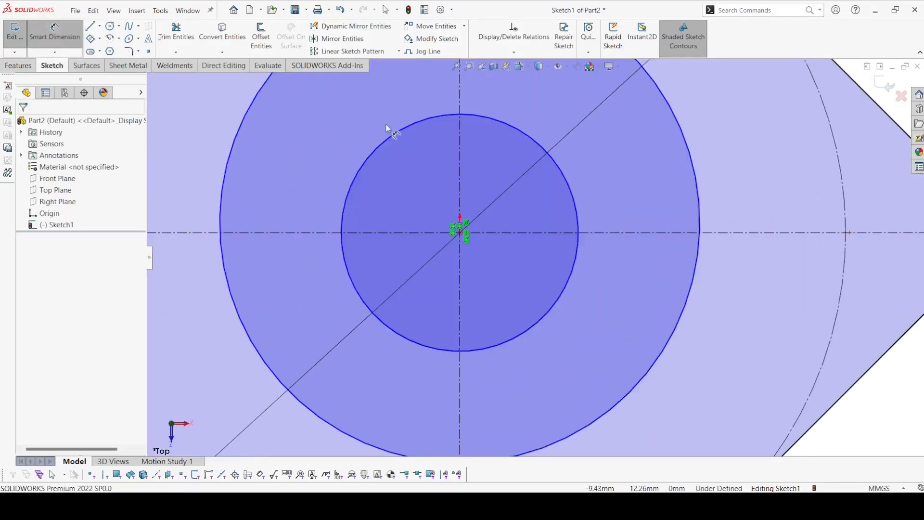
scroll(386, 127, up, 3)
click(414, 170)
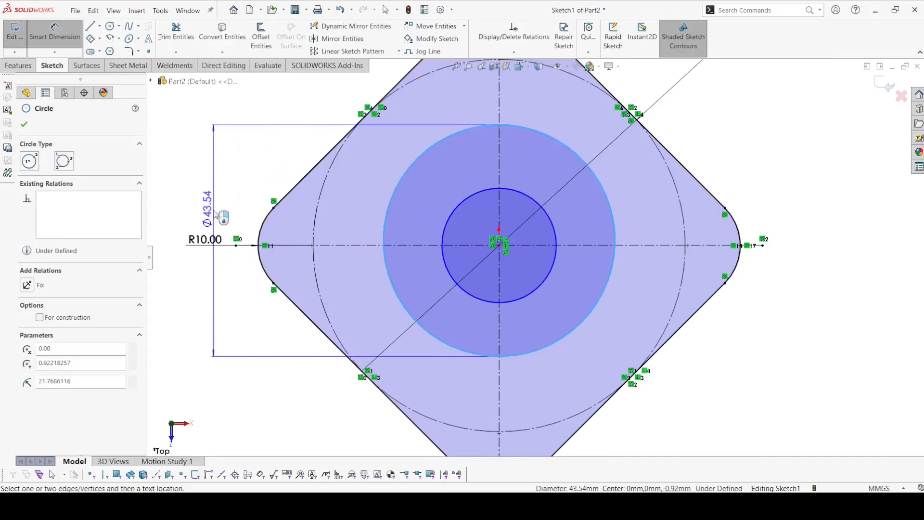
click(219, 215)
text(4)
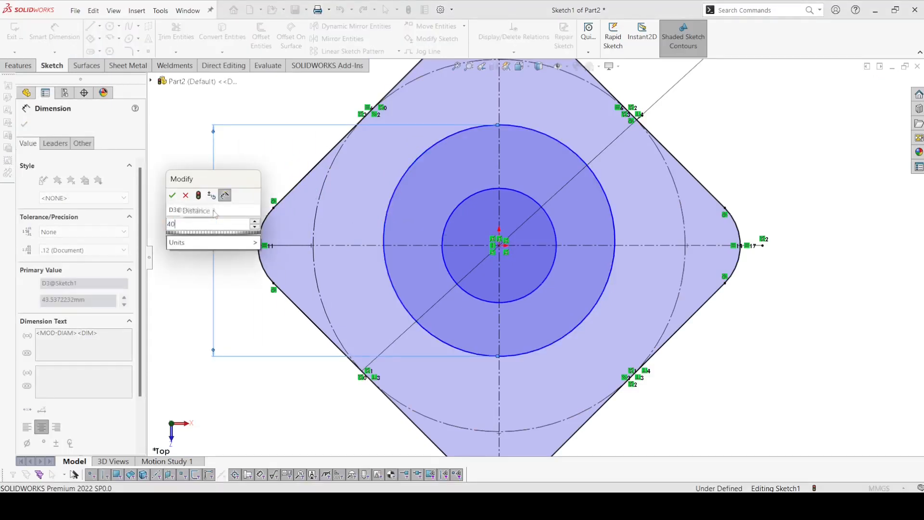
text(0)
key(Return)
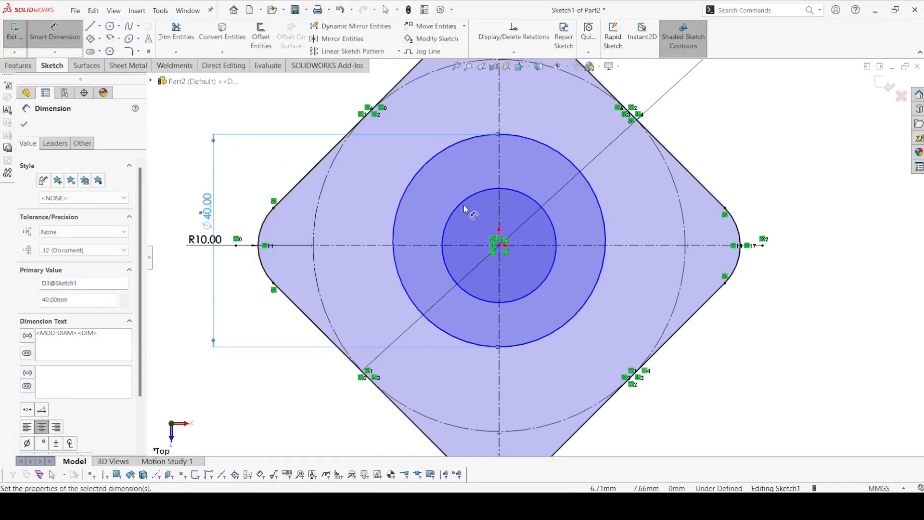
Step: Dimension the smaller inner circle's diameter to 30 mm
click(465, 209)
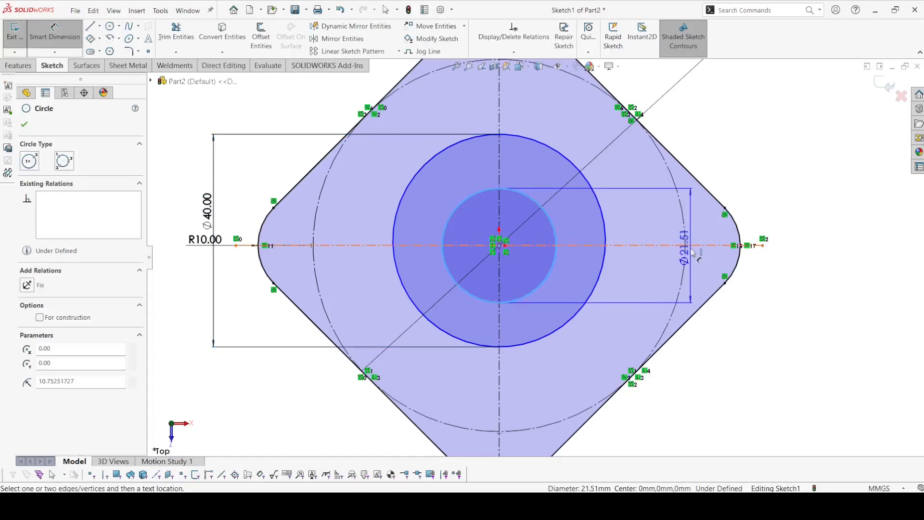
click(652, 253)
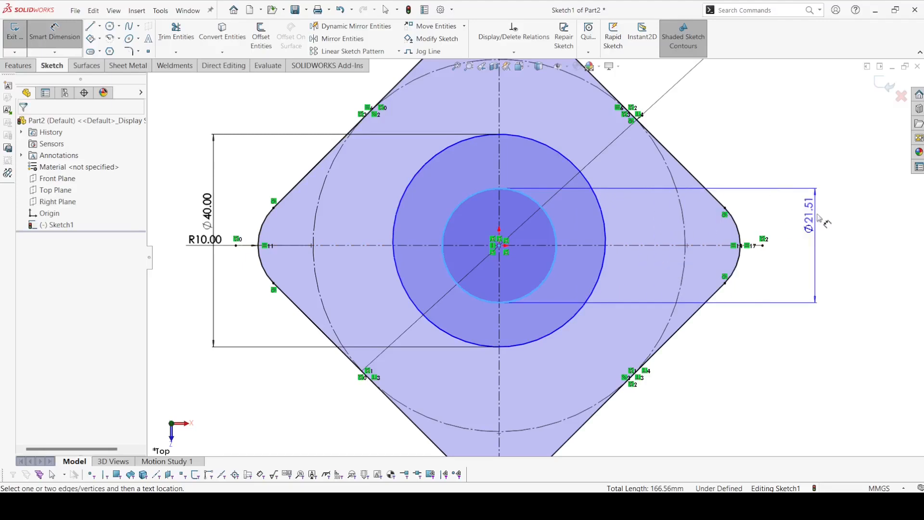
click(803, 254)
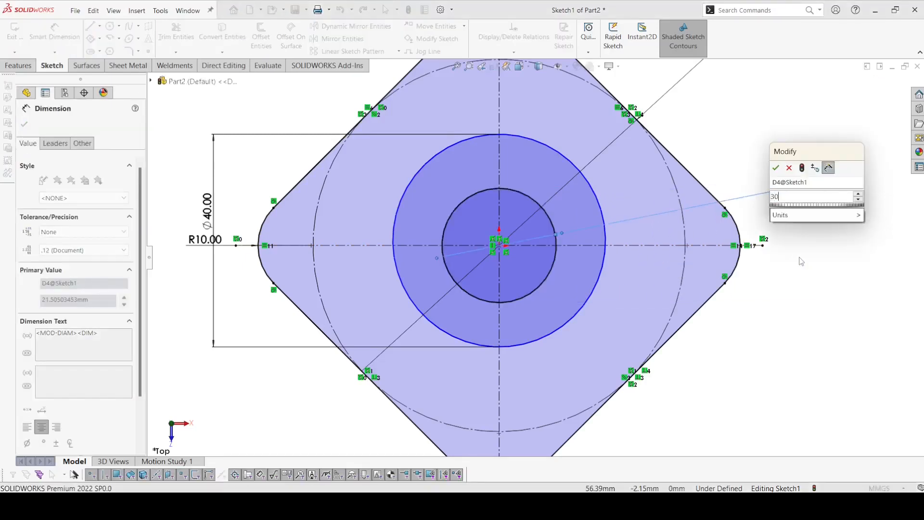
key(Escape)
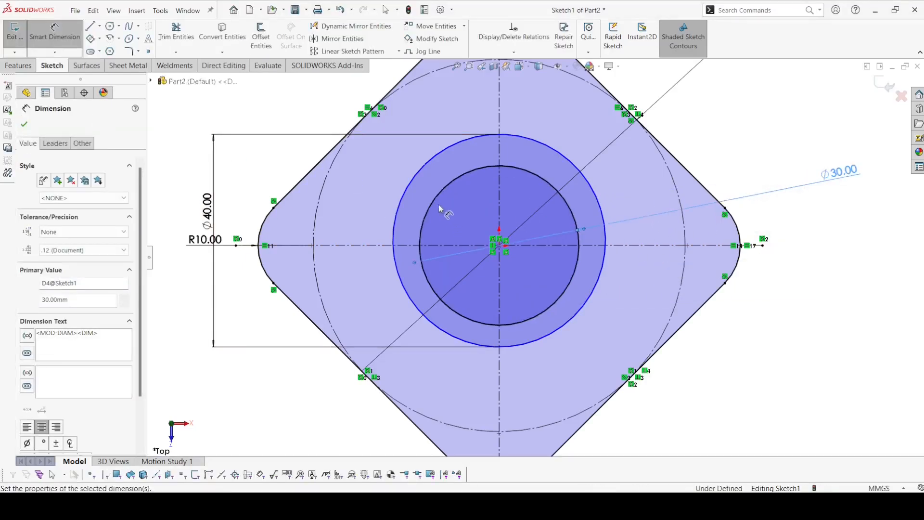
Step: Make the 40 mm and 30 mm circles concentric and exit the sketch
key(Escape)
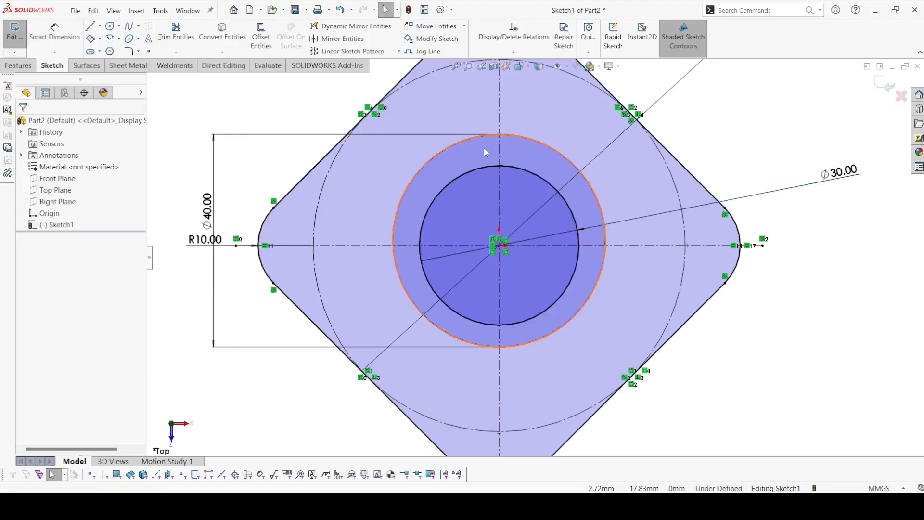
click(476, 142)
ctrl+click(478, 170)
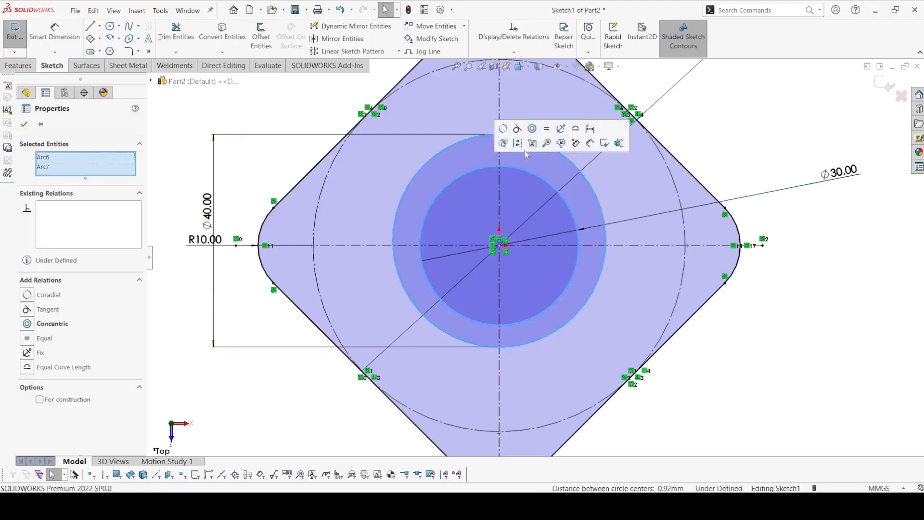
click(532, 129)
click(743, 144)
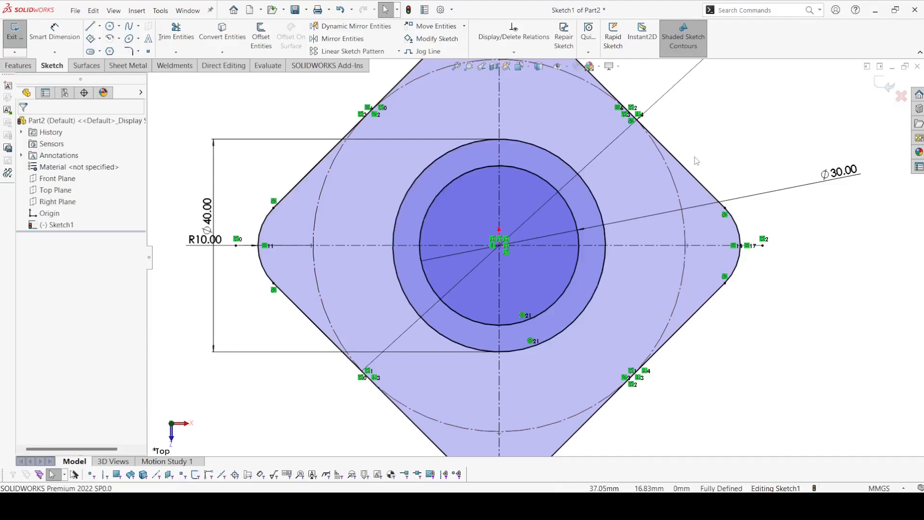
scroll(602, 179, up, 5)
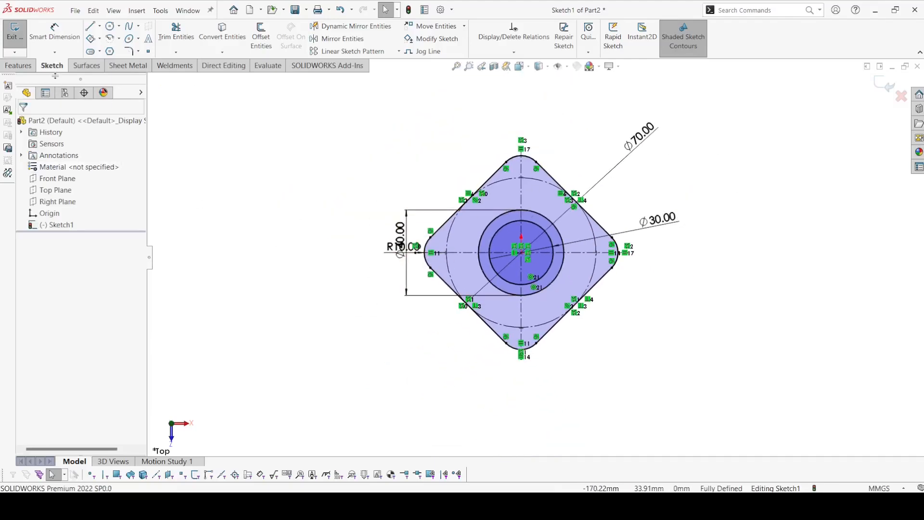
click(14, 33)
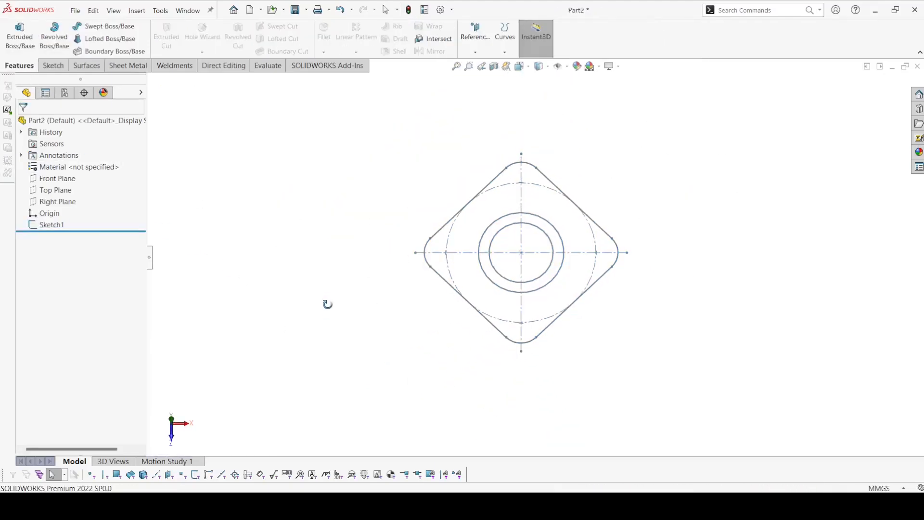
Step: Reopen the flange sketch and draw a circle about 3.8 mm in diameter where the vertical centerline meets the construction circle above the origin
click(50, 224)
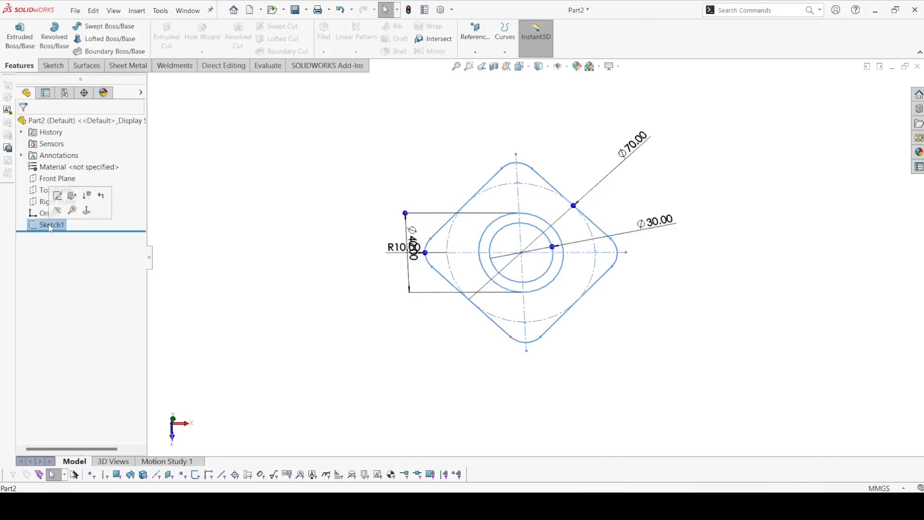
click(65, 202)
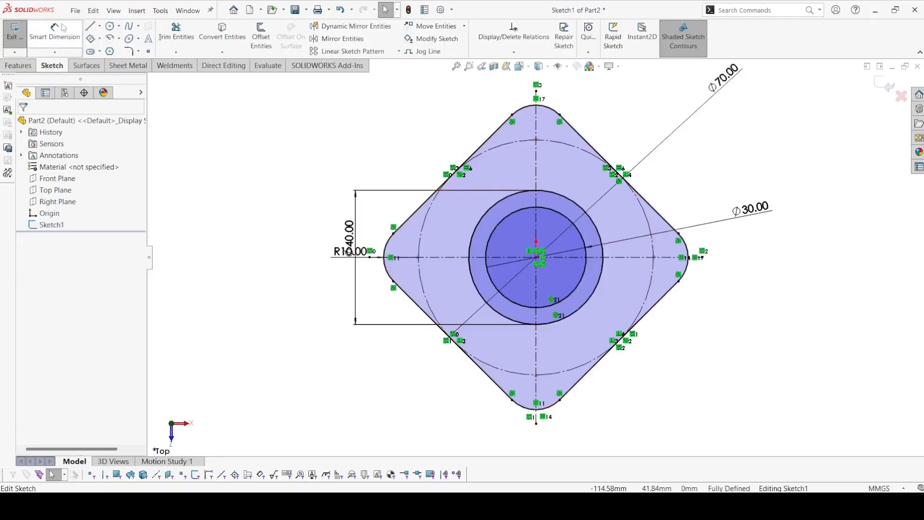
click(110, 25)
scroll(538, 145, down, 1)
scroll(538, 154, down, 2)
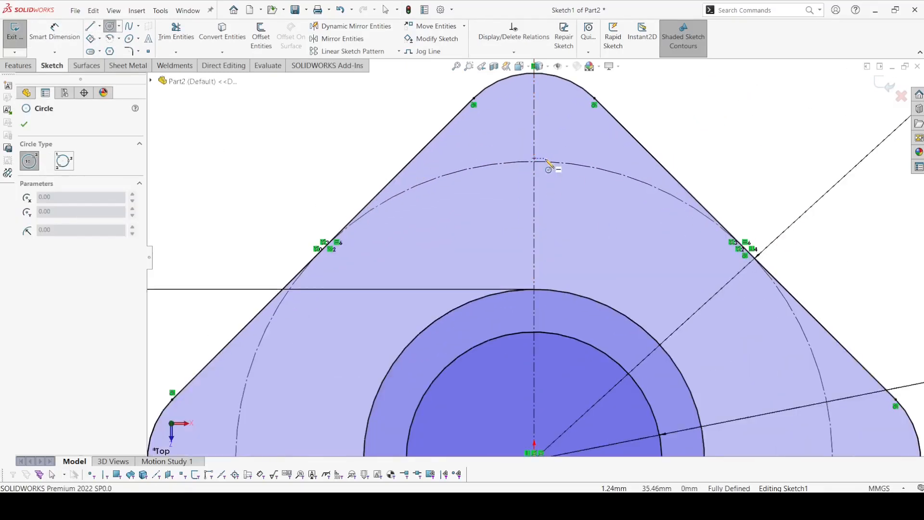
click(514, 188)
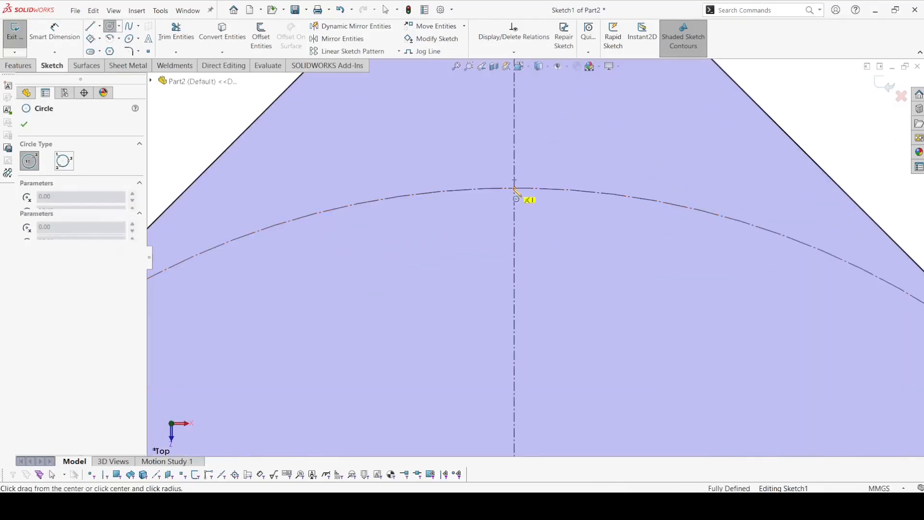
click(549, 213)
Step: Dimension the small upper hole circle's diameter to 10 mm
click(43, 33)
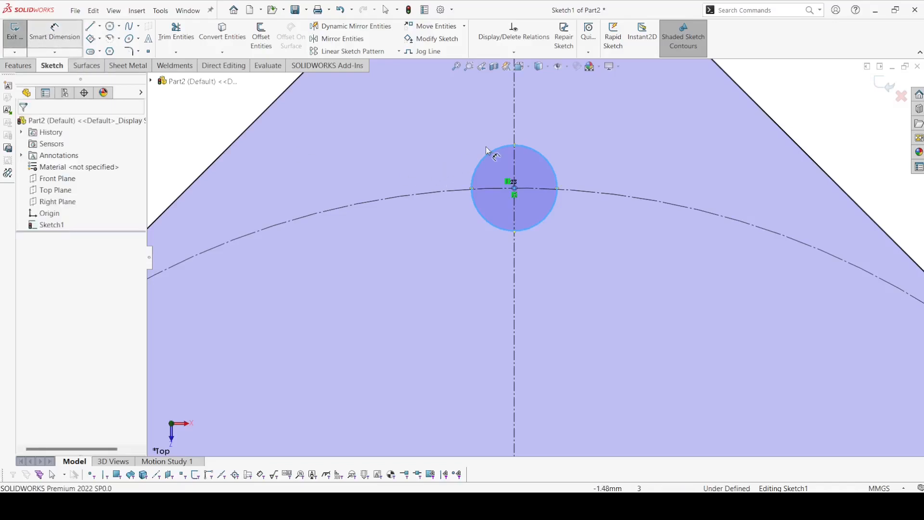
click(483, 157)
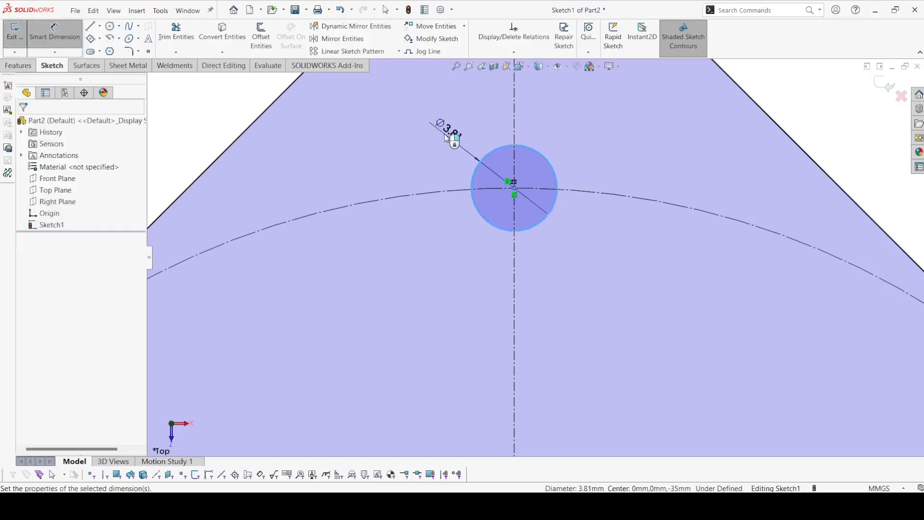
click(445, 137)
text(10)
key(Return)
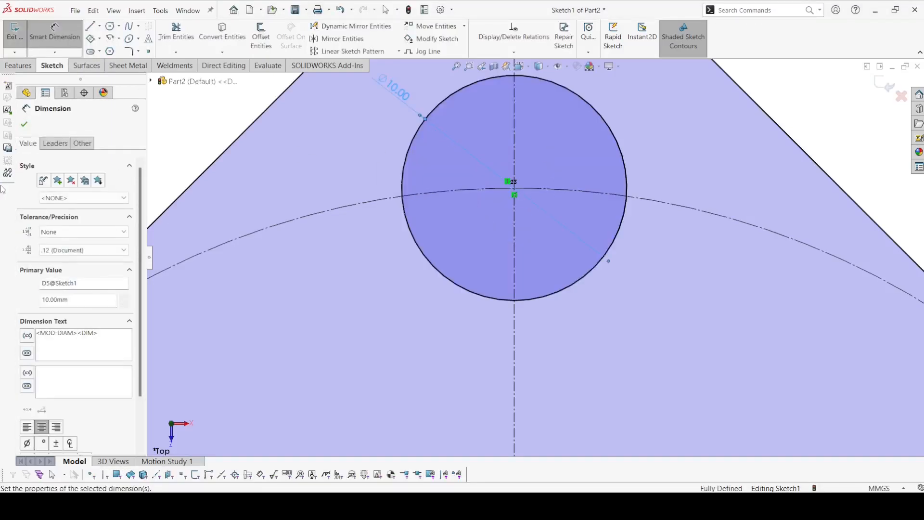
click(24, 124)
Step: Circular-pattern the 10 mm circle into 4 equally spaced instances over 360 degrees about the origin and exit the sketch
click(418, 129)
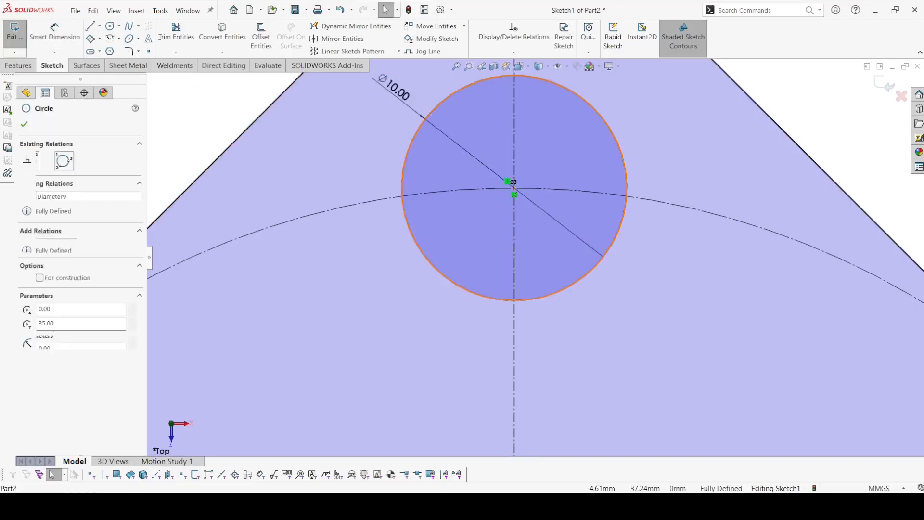
click(398, 51)
click(352, 74)
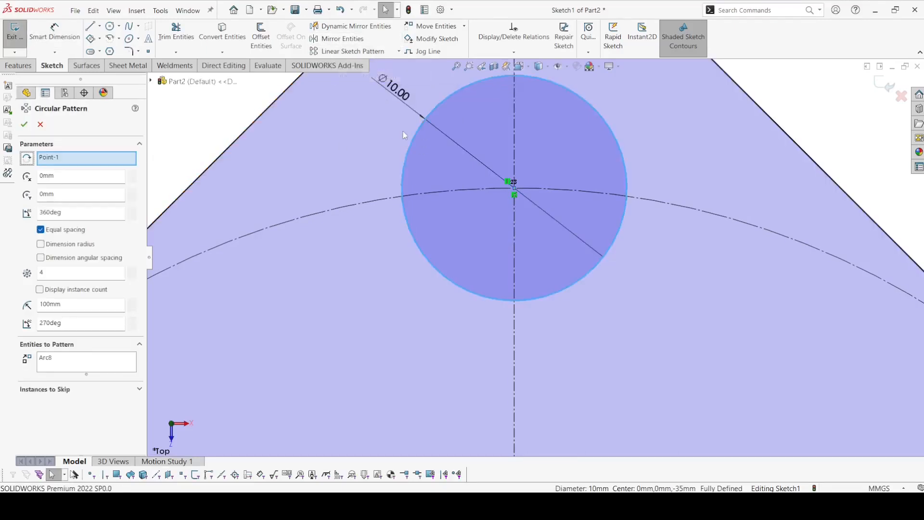
scroll(363, 150, up, 6)
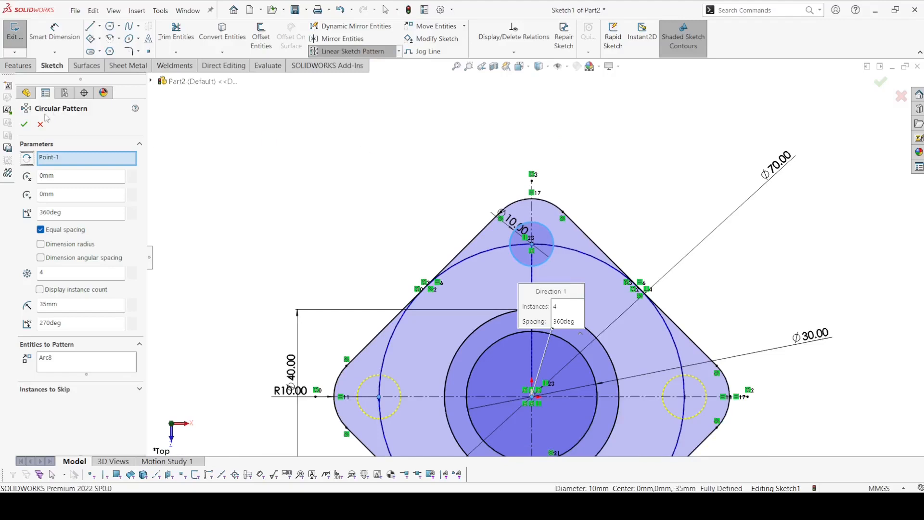
click(24, 125)
click(14, 33)
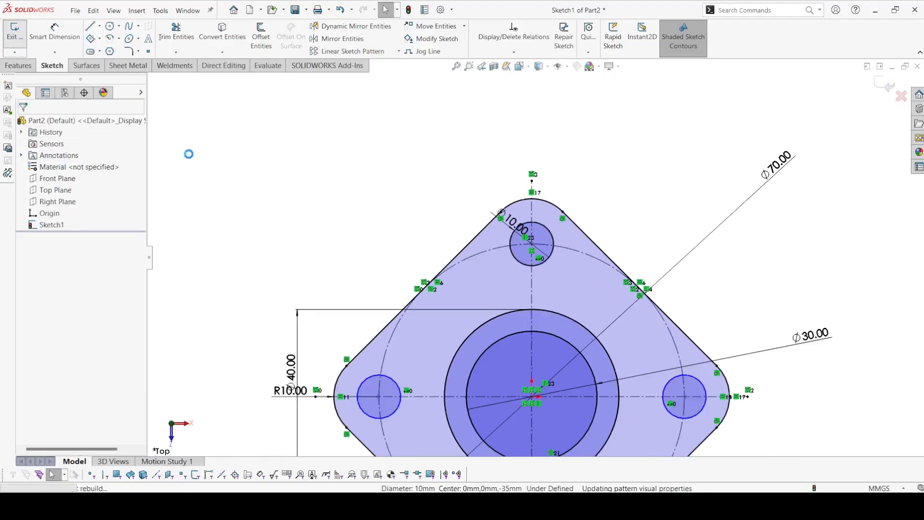
scroll(283, 175, up, 3)
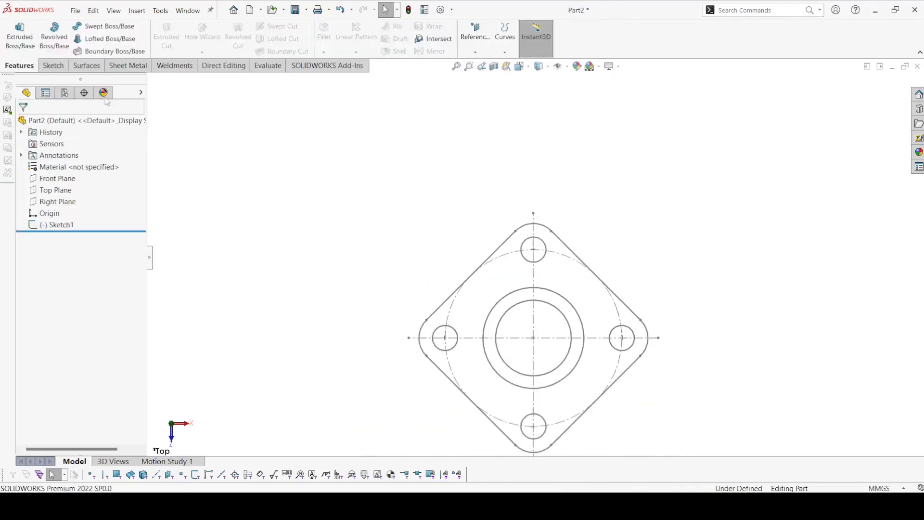
Step: Extrude the plate, ring and central circle regions of the sketch 10 mm blind, leaving out the four corner holes
click(10, 40)
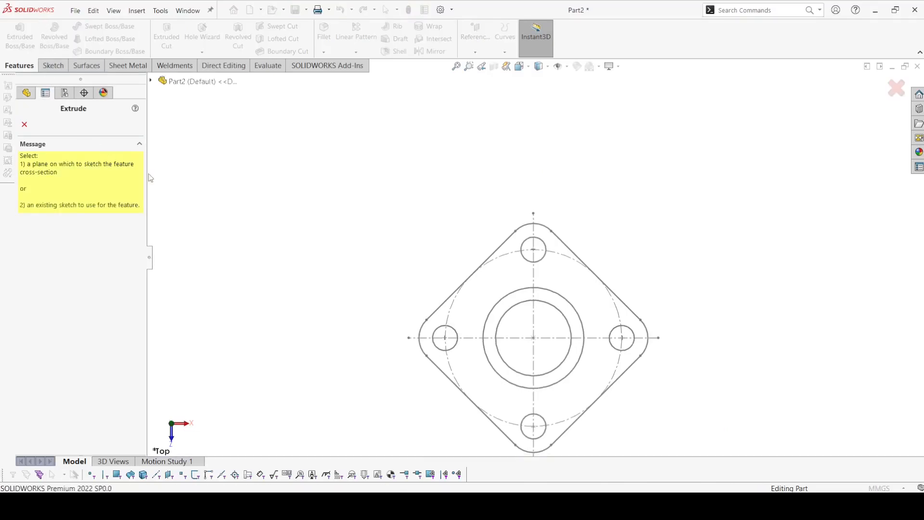
click(498, 253)
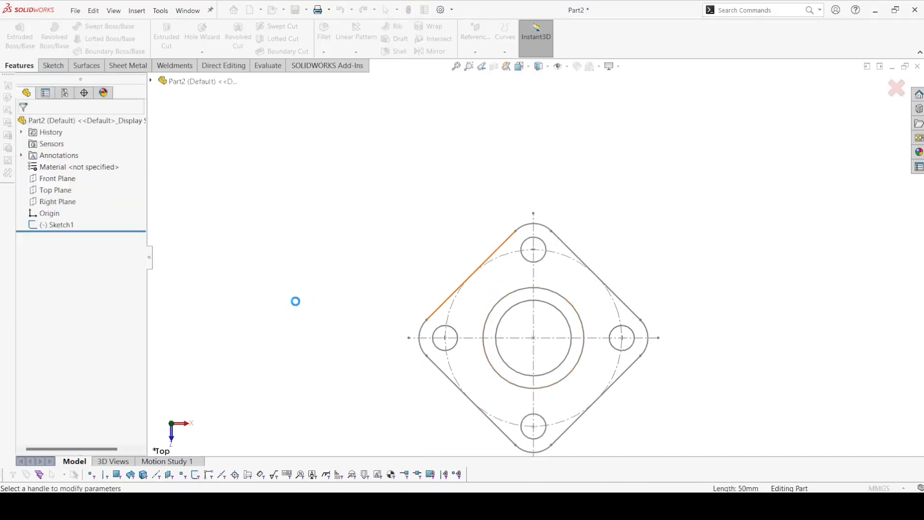
right_click(94, 344)
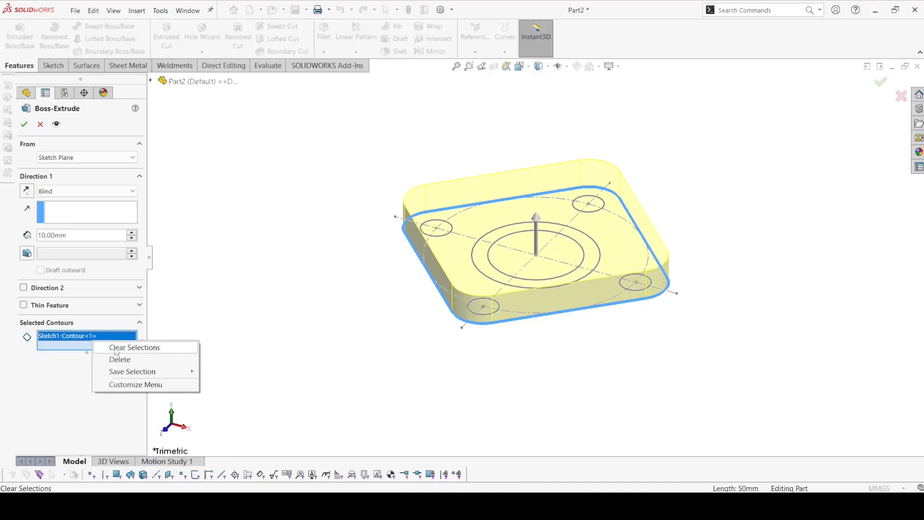
click(127, 346)
click(461, 269)
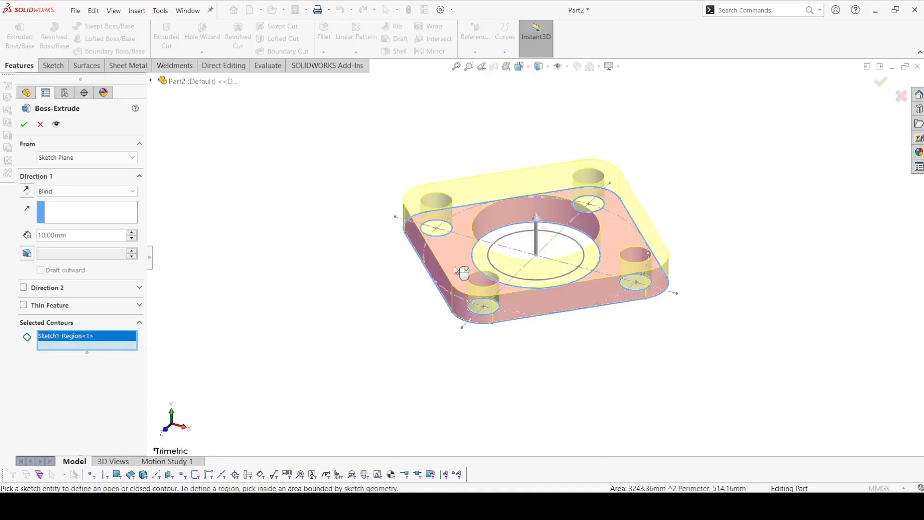
click(483, 268)
click(518, 257)
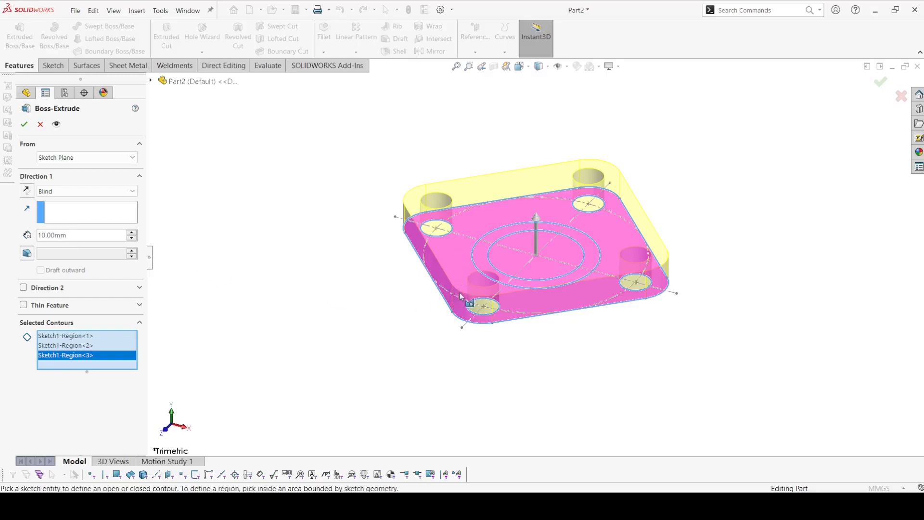
click(24, 125)
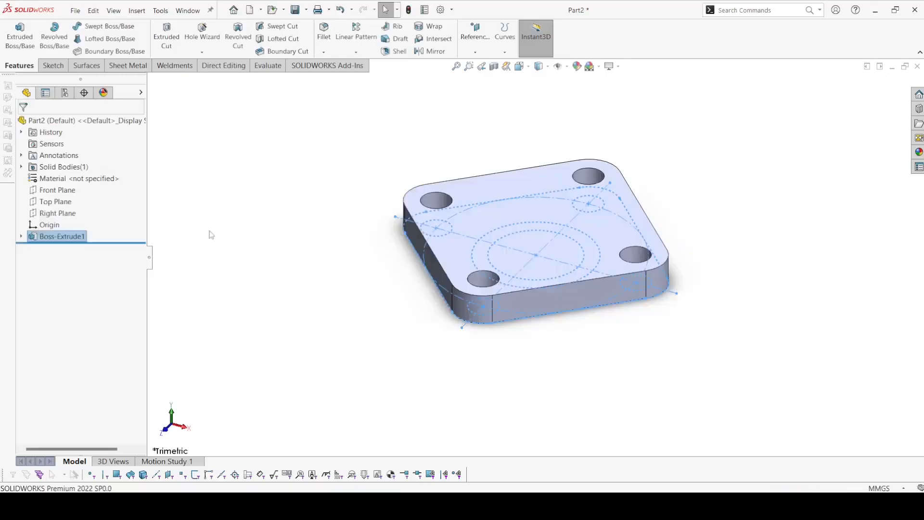
Step: Start a second boss extrusion from Sketch1, selecting the ring and inner circle regions at the center as contours
click(19, 37)
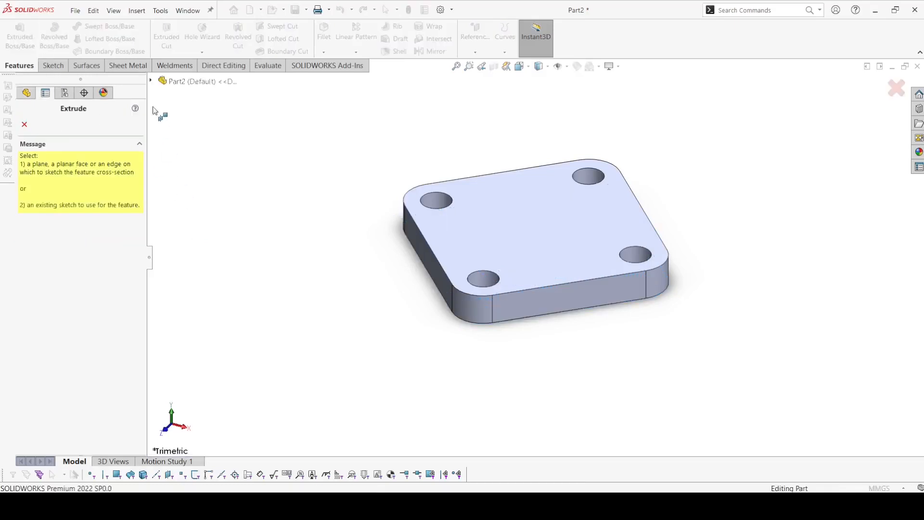
click(152, 81)
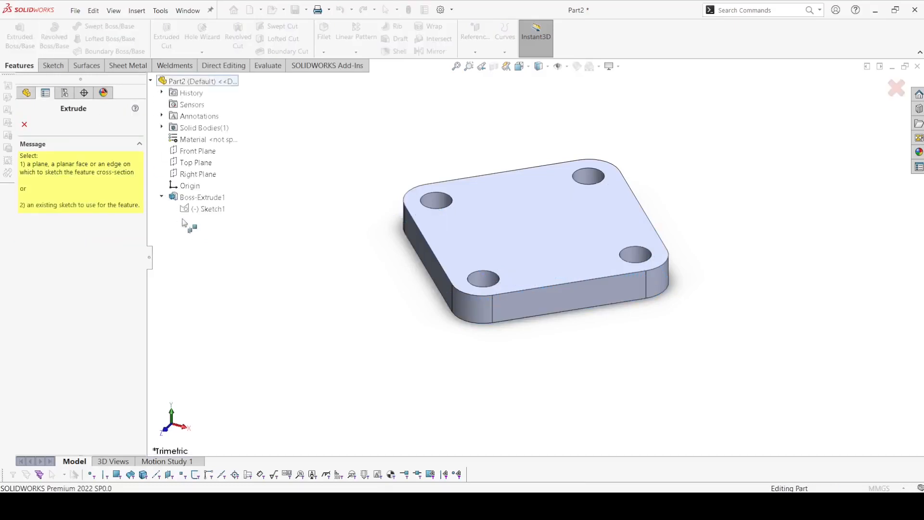
click(193, 209)
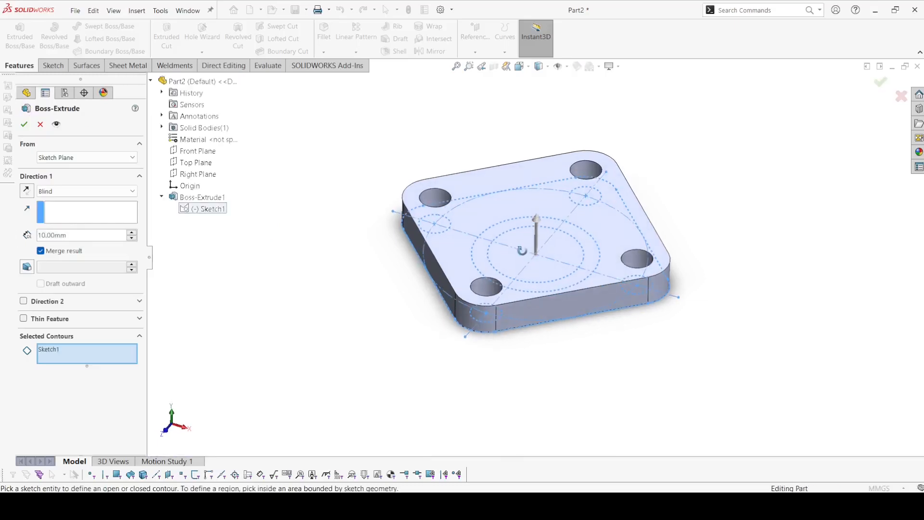
scroll(520, 240, down, 3)
click(522, 233)
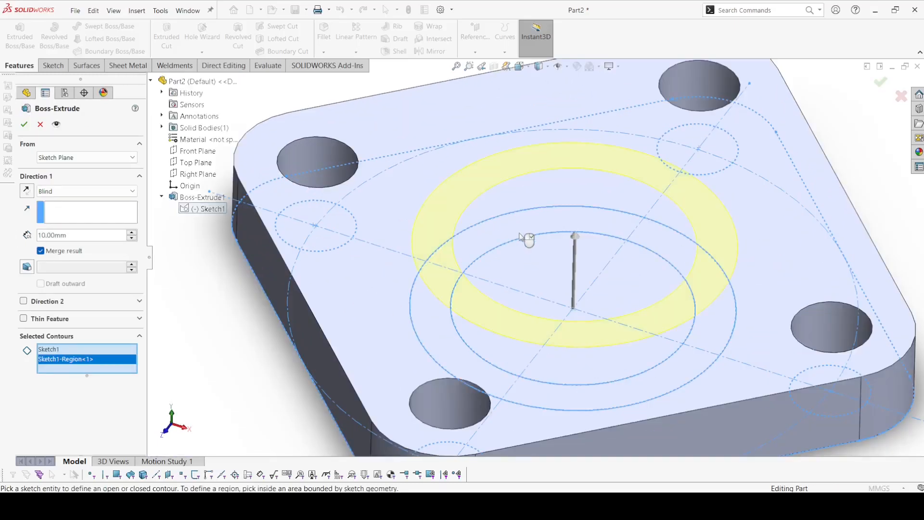
click(542, 272)
middle_drag(550, 275, 561, 209)
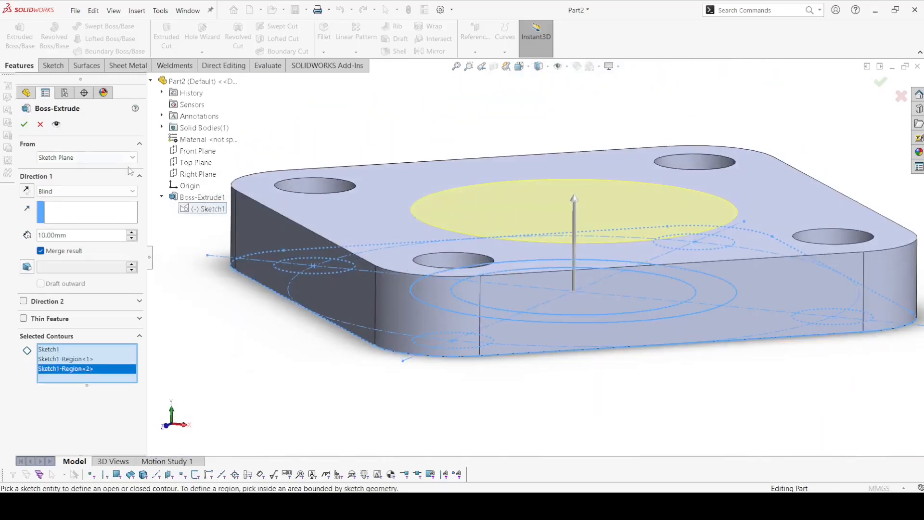
Step: Start the central boss from the plate's top face and extrude it blind to a depth of 115-25-10 mm
click(85, 157)
click(77, 174)
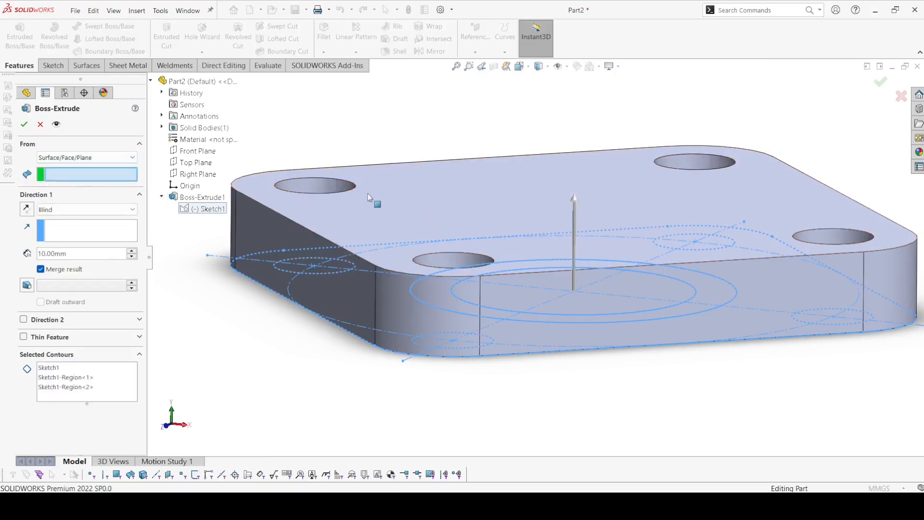
click(385, 207)
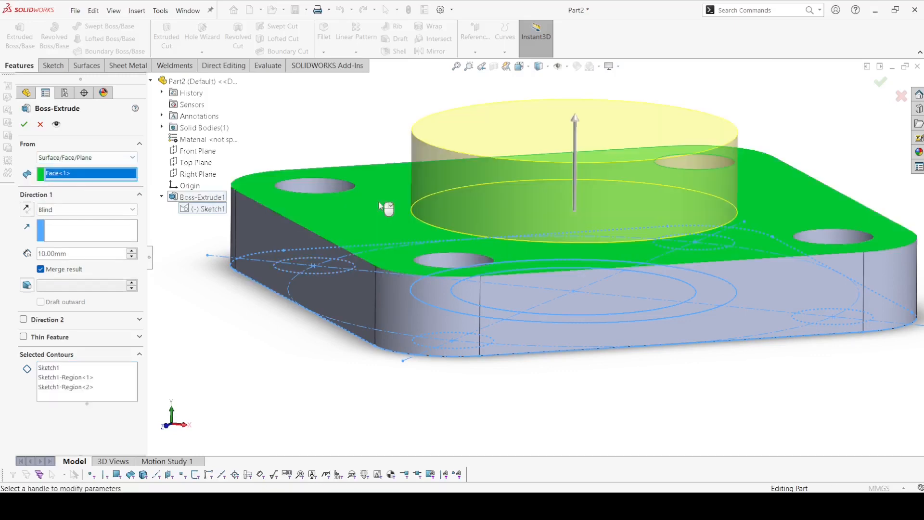
click(77, 208)
click(78, 215)
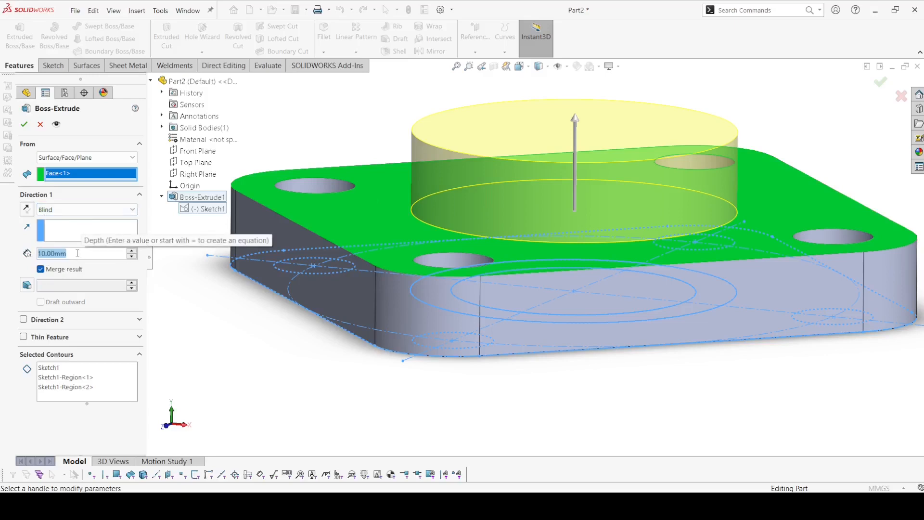
text(115)
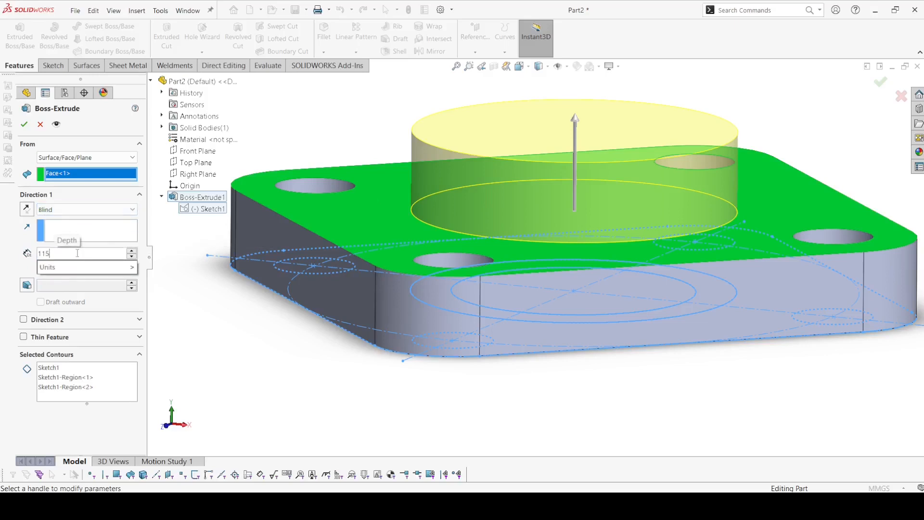
text(-25-10)
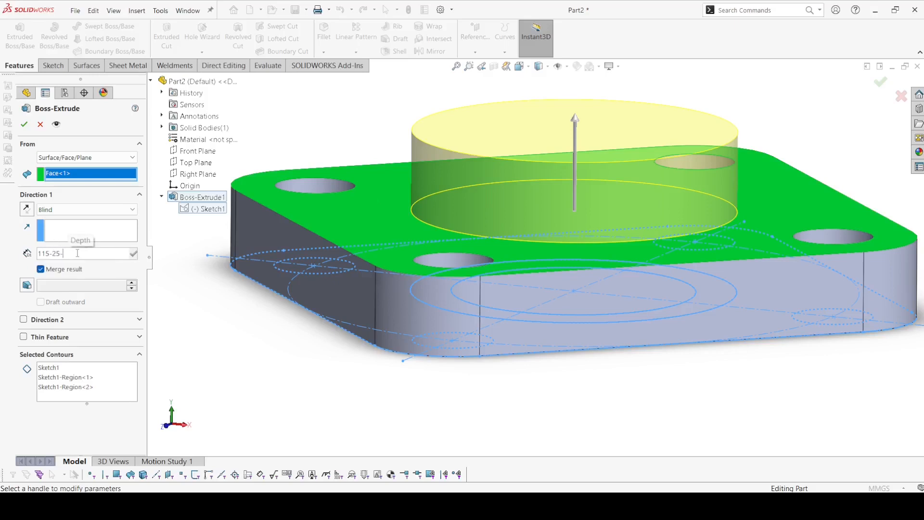
key(Return)
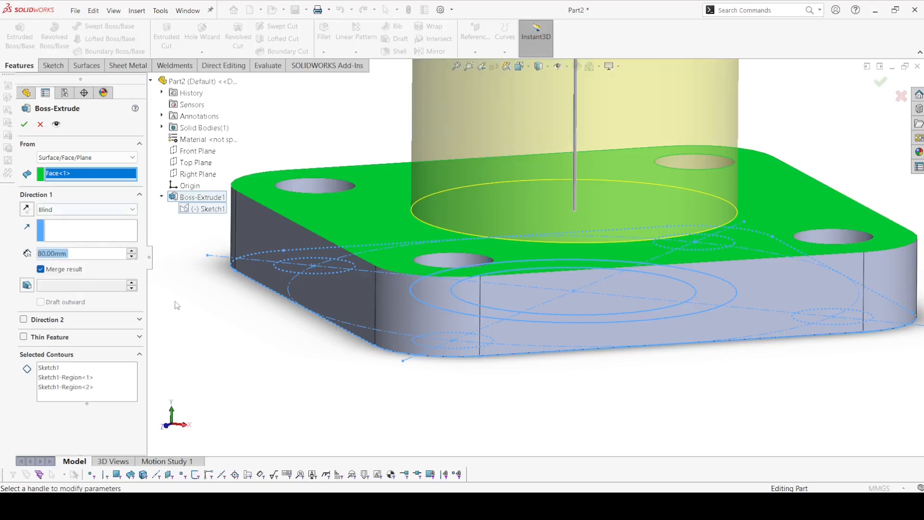
click(26, 125)
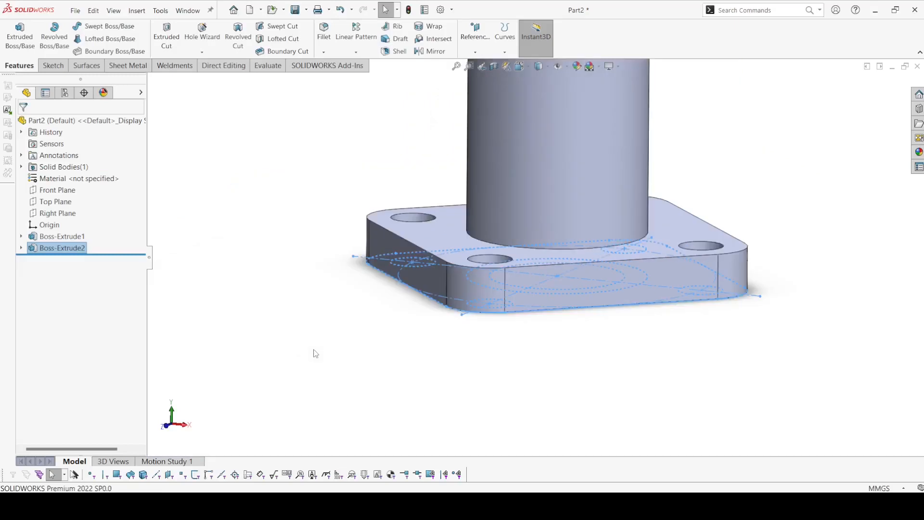
click(17, 28)
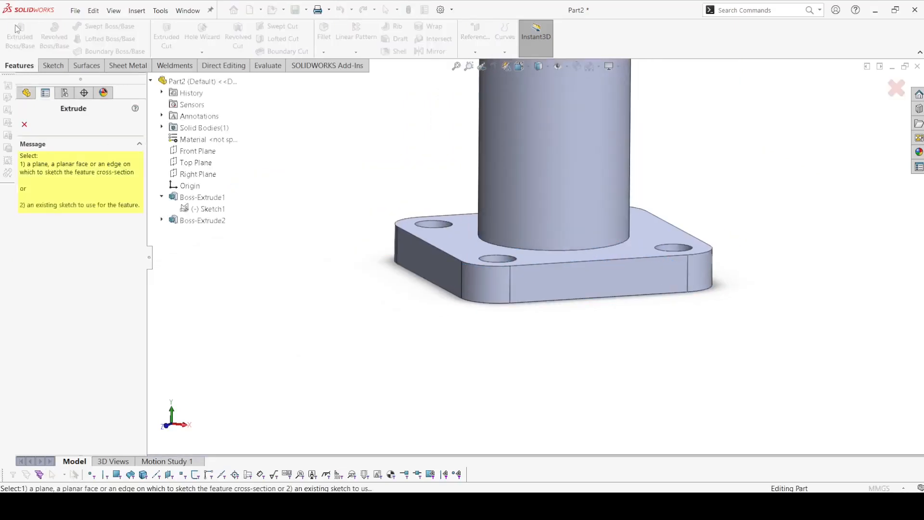
click(205, 208)
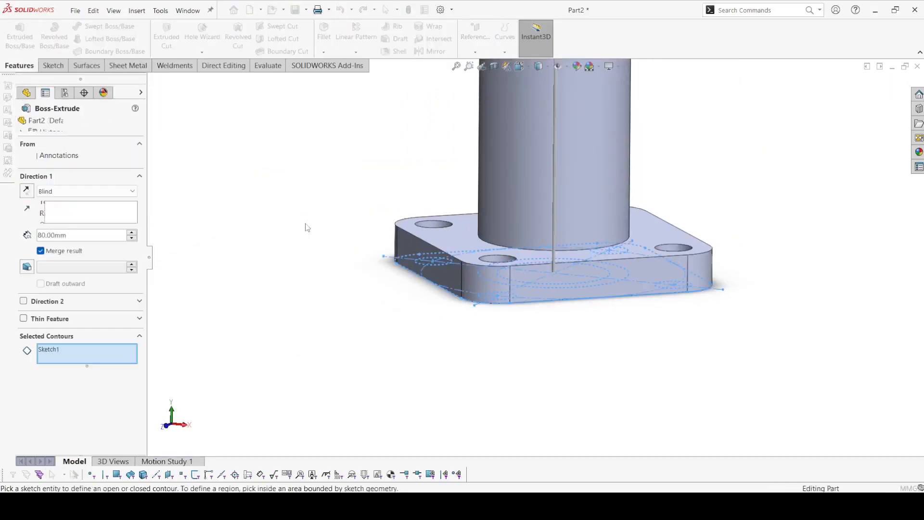
scroll(544, 231, down, 4)
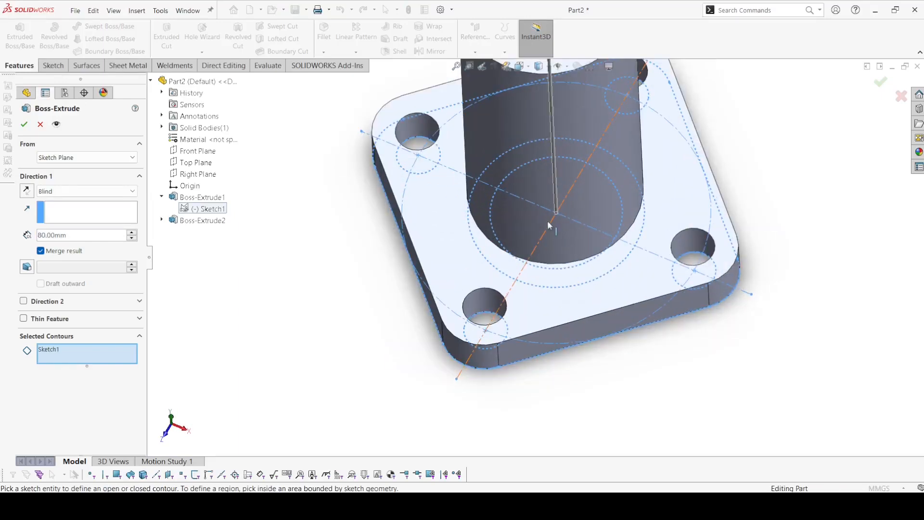
click(530, 218)
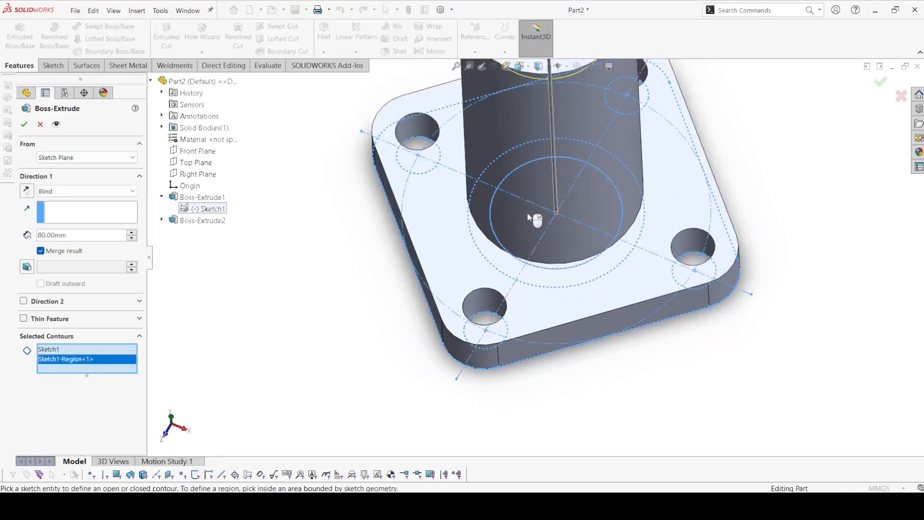
click(96, 158)
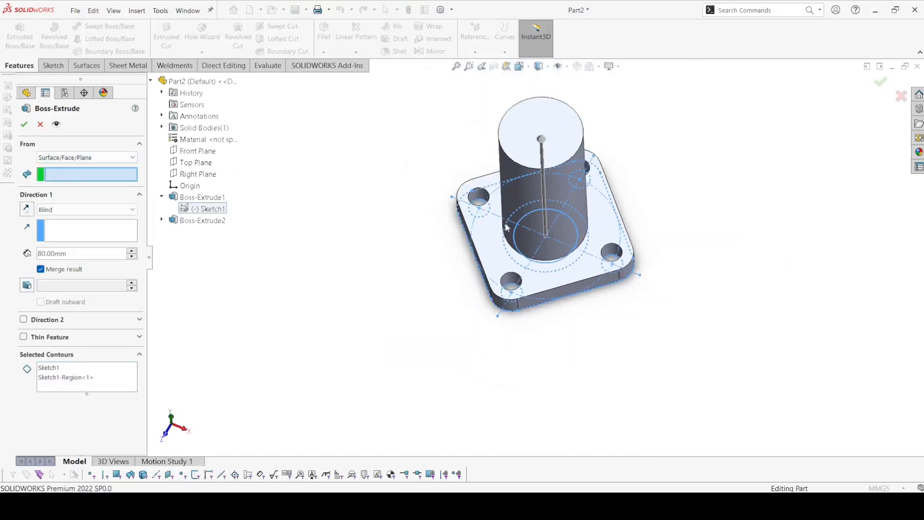
click(538, 131)
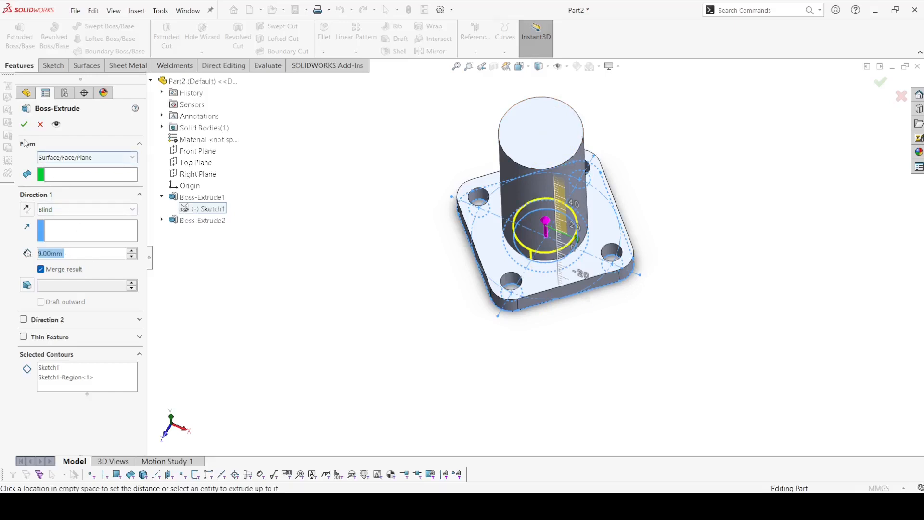
click(39, 124)
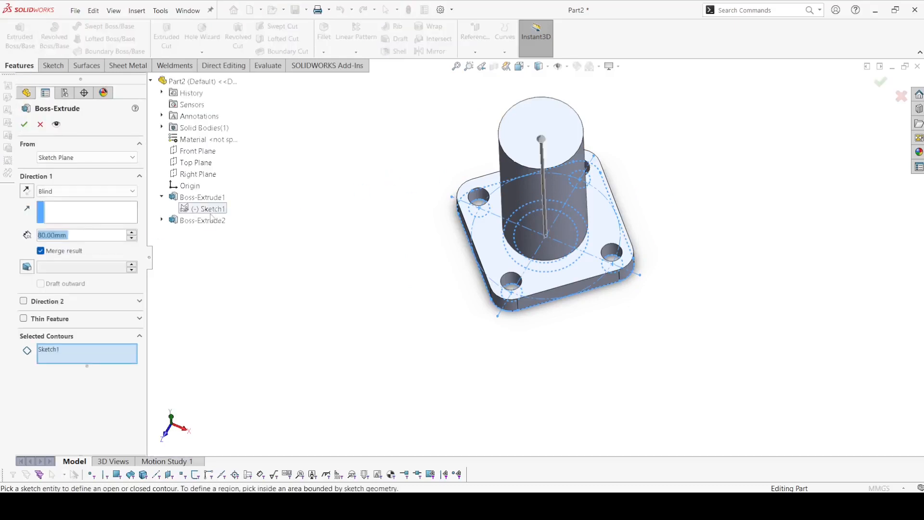
Step: Extrude the inner circle region of Sketch1 25 mm blind, starting from the top face of the central cylinder
scroll(559, 260, down, 5)
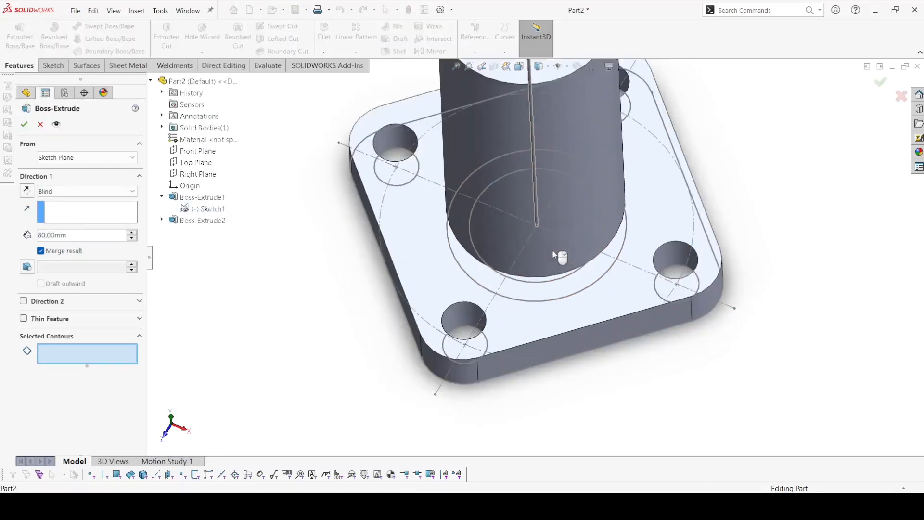
click(554, 258)
click(86, 158)
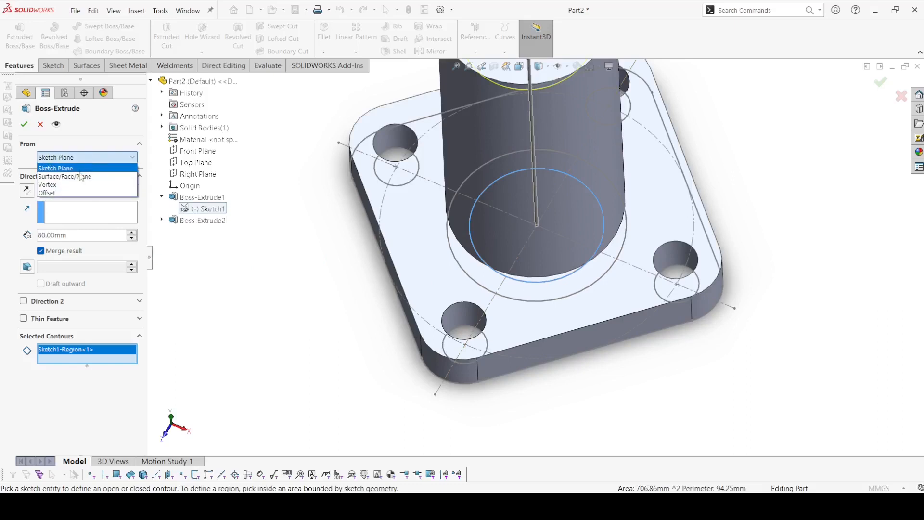
click(72, 173)
key(z)
scroll(531, 148, down, 4)
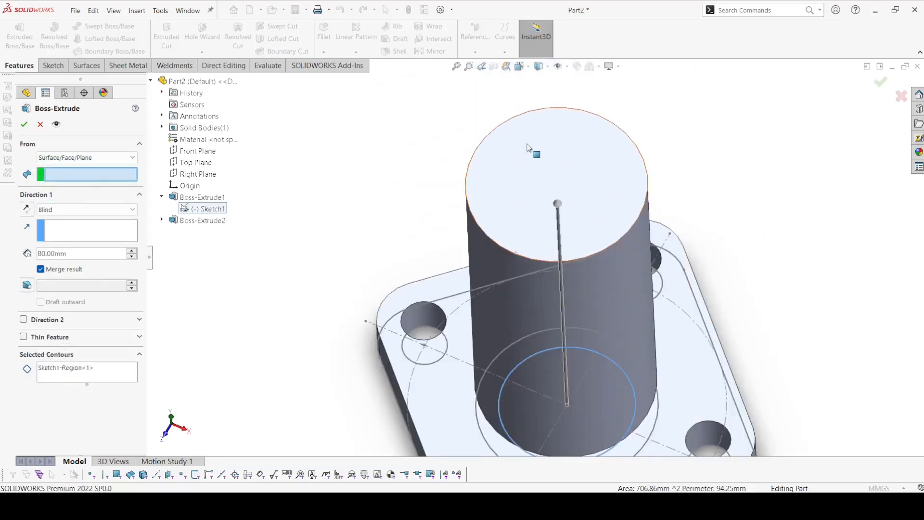
click(533, 150)
scroll(344, 211, up, 3)
key(z)
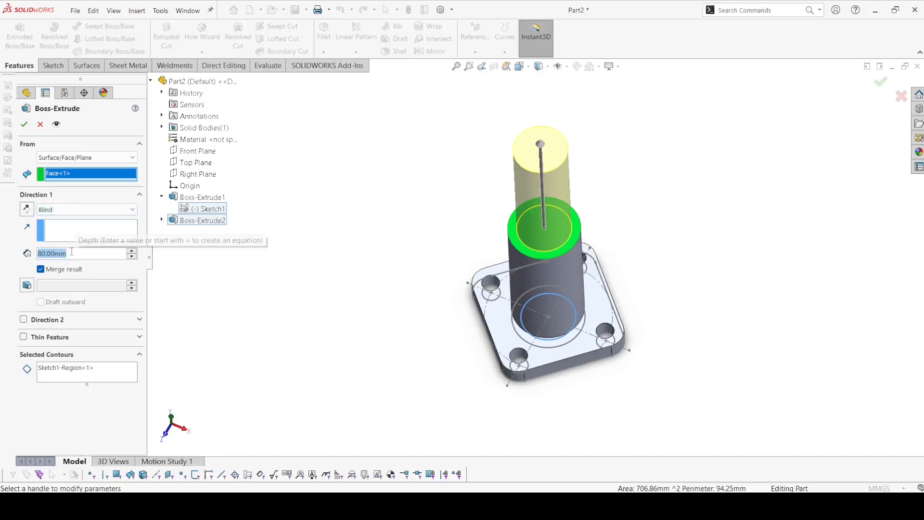
text(25)
key(Return)
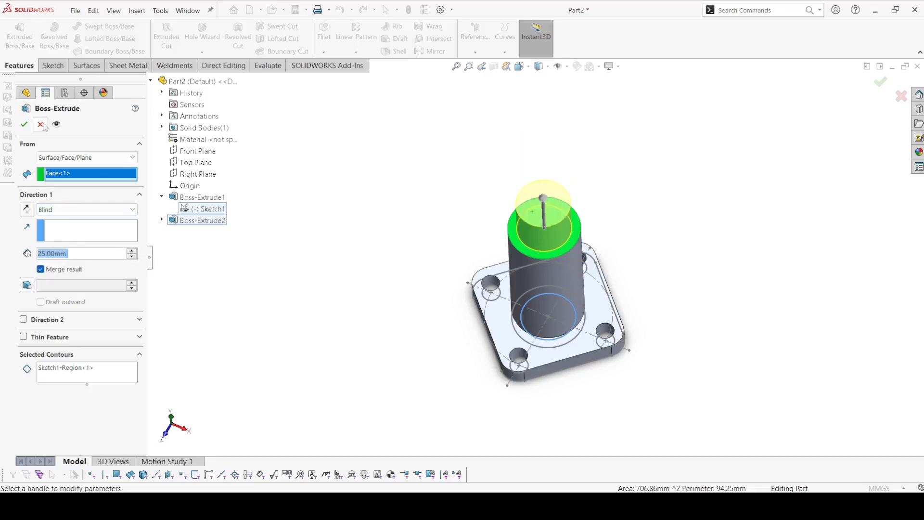
click(25, 124)
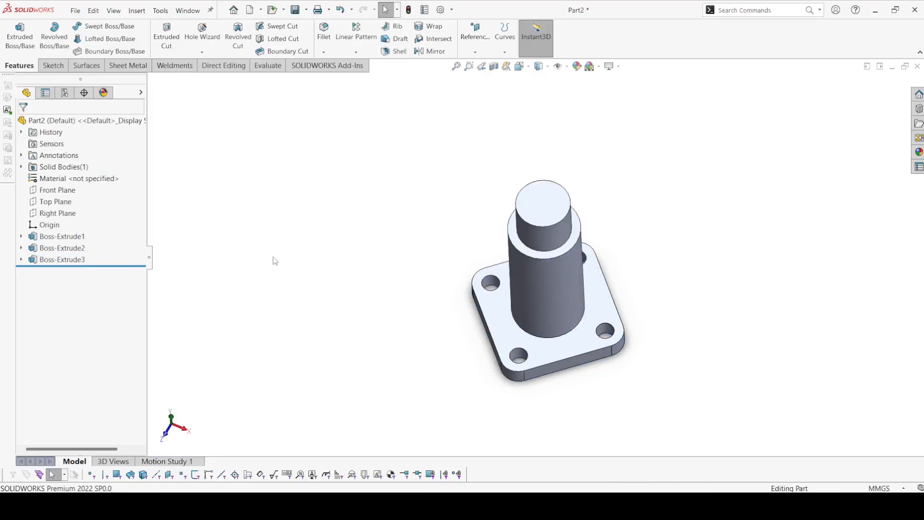
Step: Sketch three concentric circles of about 44, 33 and 21 mm diameter on the Front Plane, centered about 52 mm above the origin
click(56, 190)
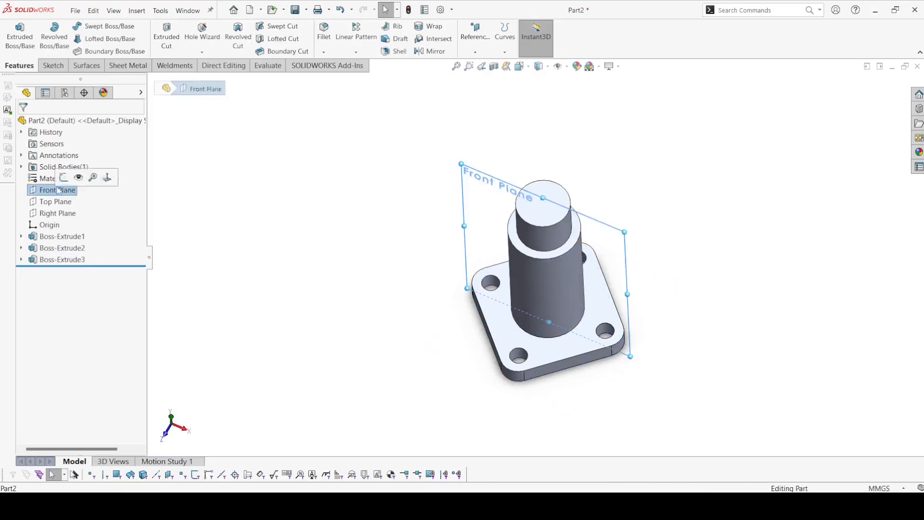
click(59, 178)
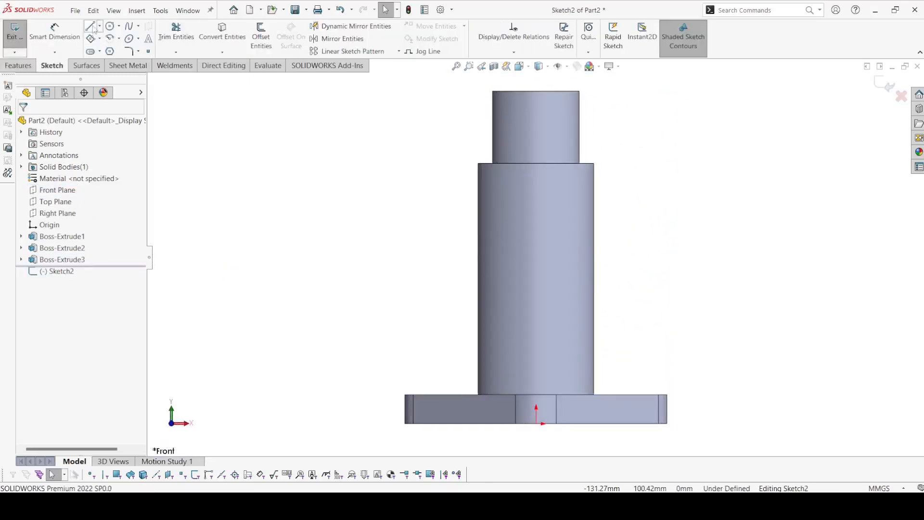
click(110, 26)
click(536, 272)
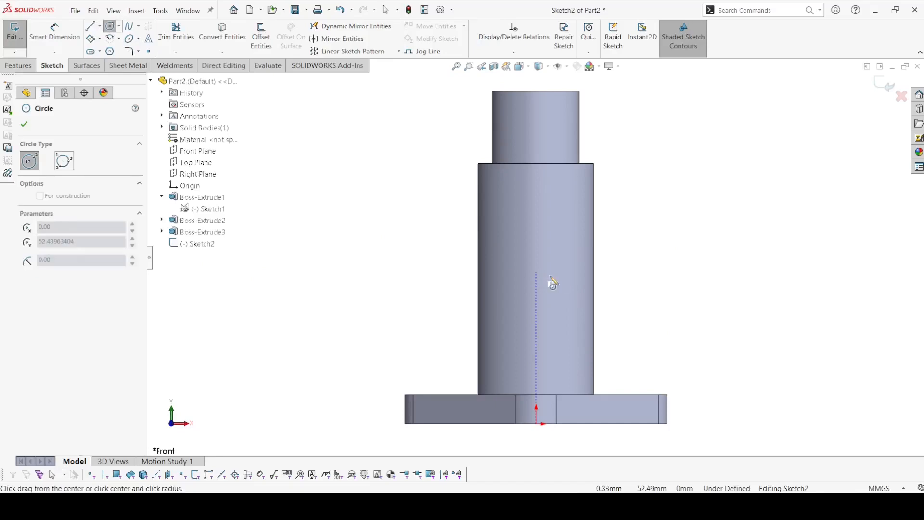
click(594, 291)
click(536, 271)
click(577, 298)
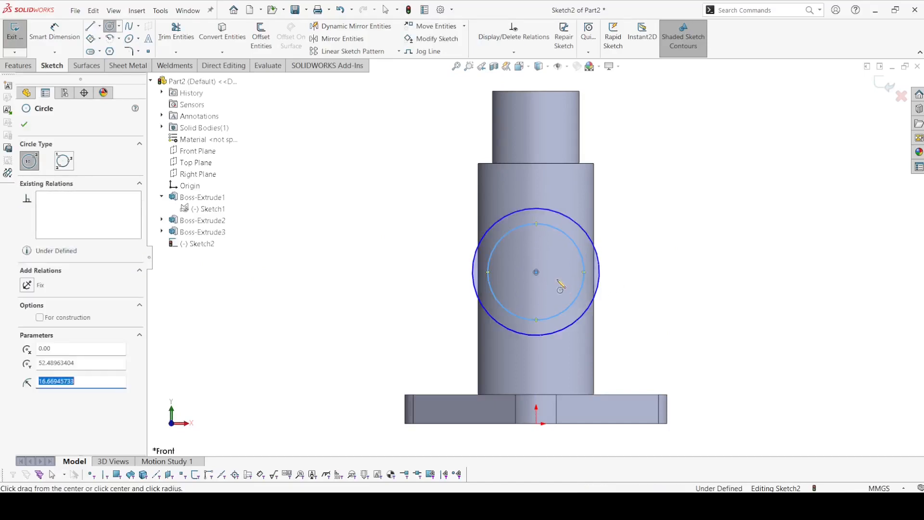
click(537, 272)
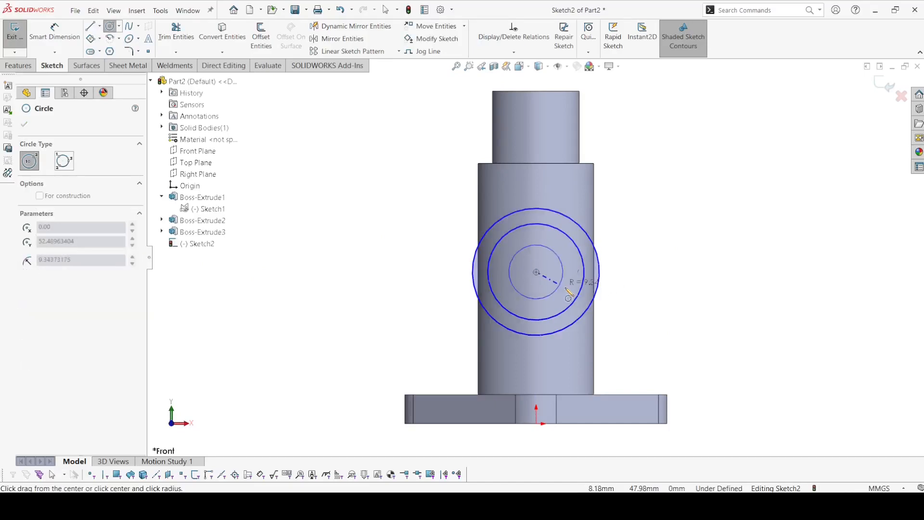
click(536, 271)
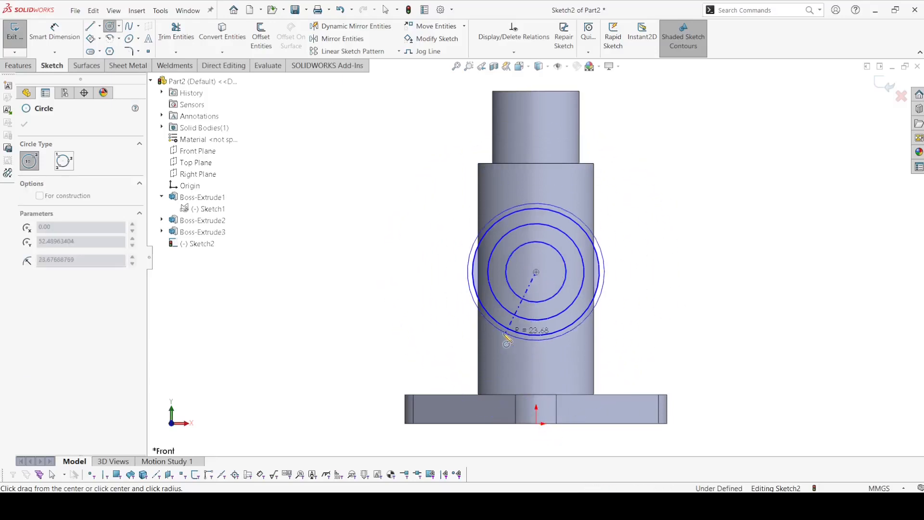
key(Escape)
Step: Dimension the height of the circles' common center above the origin as 50 mm
click(54, 33)
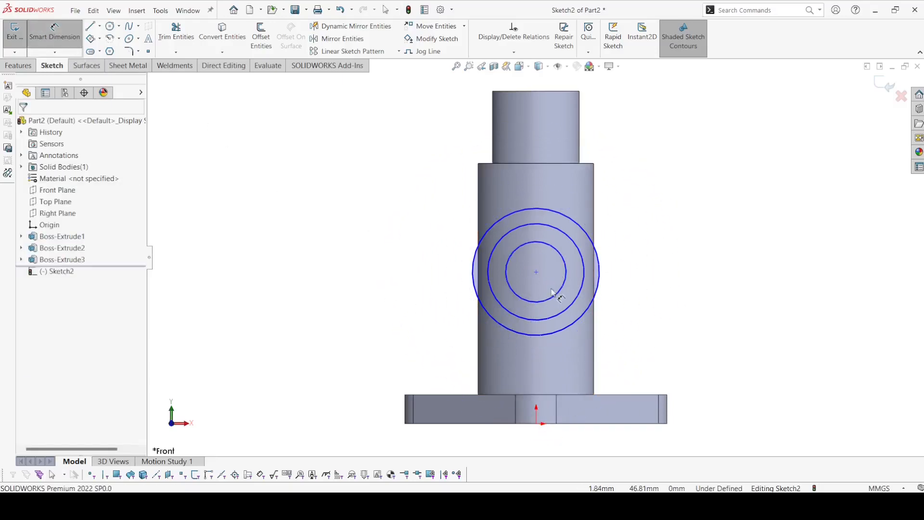
click(536, 272)
click(536, 424)
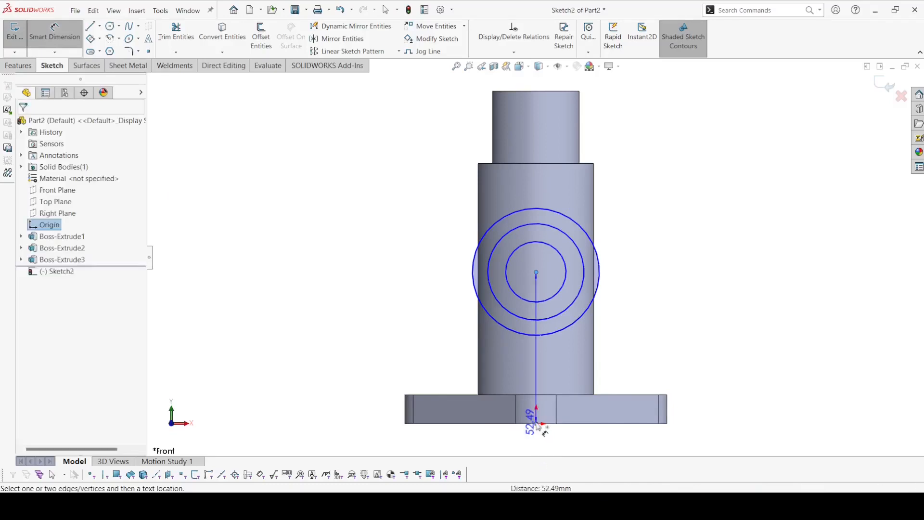
click(332, 364)
text(50)
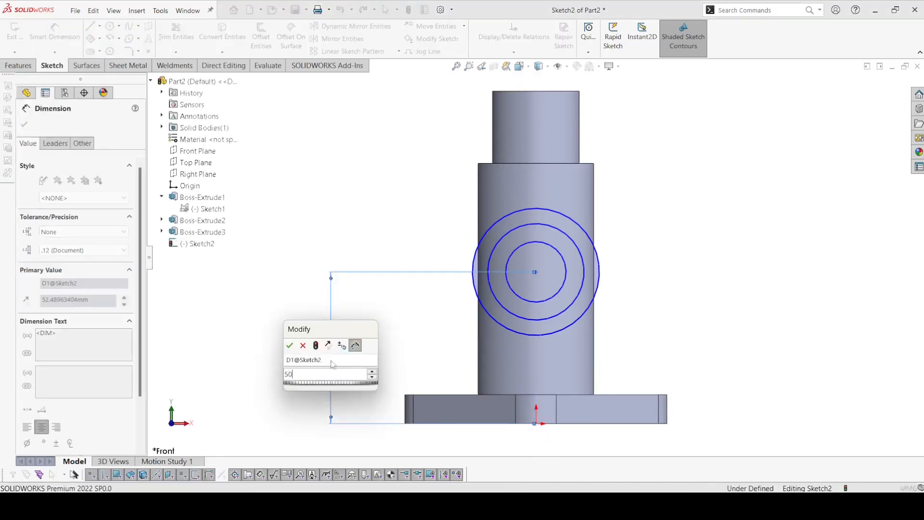
key(Return)
Step: Dimension the largest circle to 30 mm diameter and the middle circle to 28 mm diameter
scroll(548, 324, down, 3)
scroll(548, 324, down, 2)
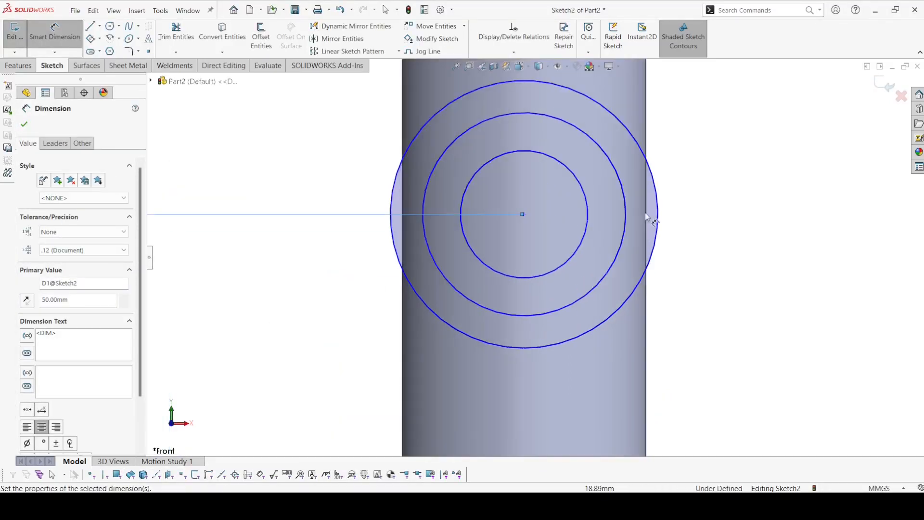
click(661, 214)
click(746, 213)
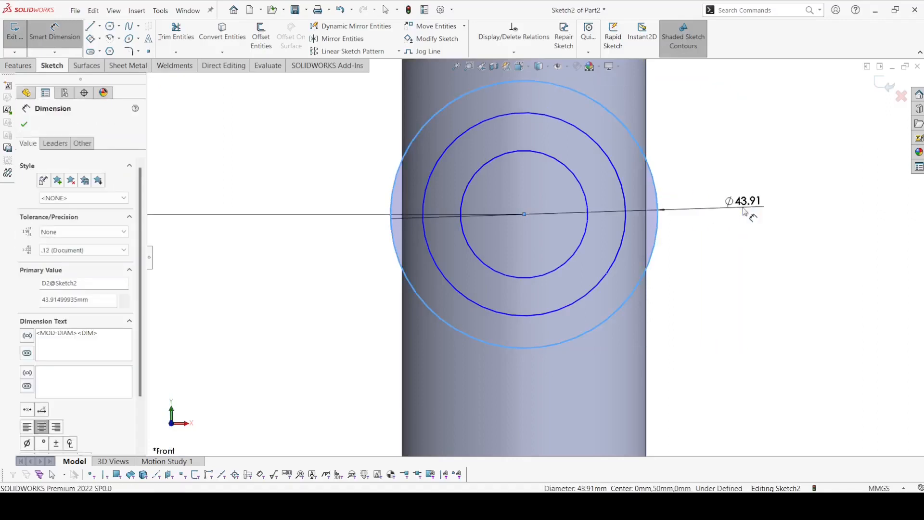
text(30)
key(Return)
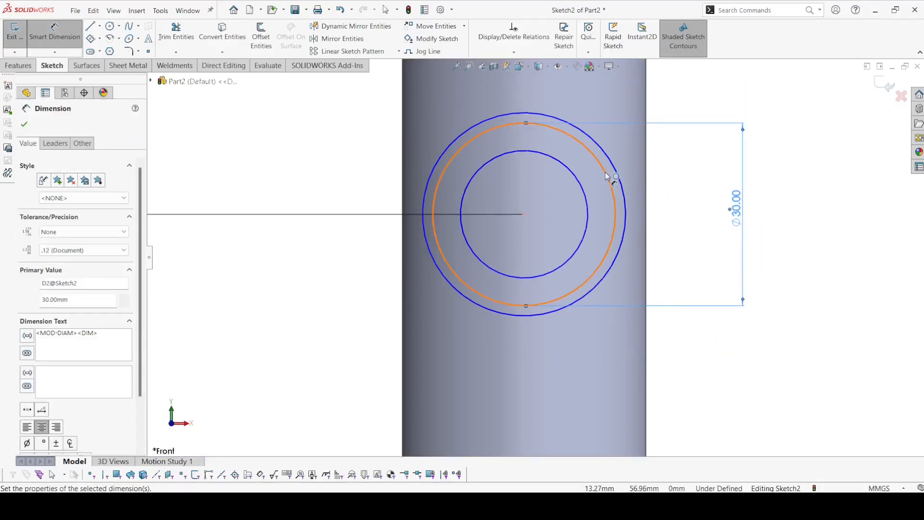
click(615, 169)
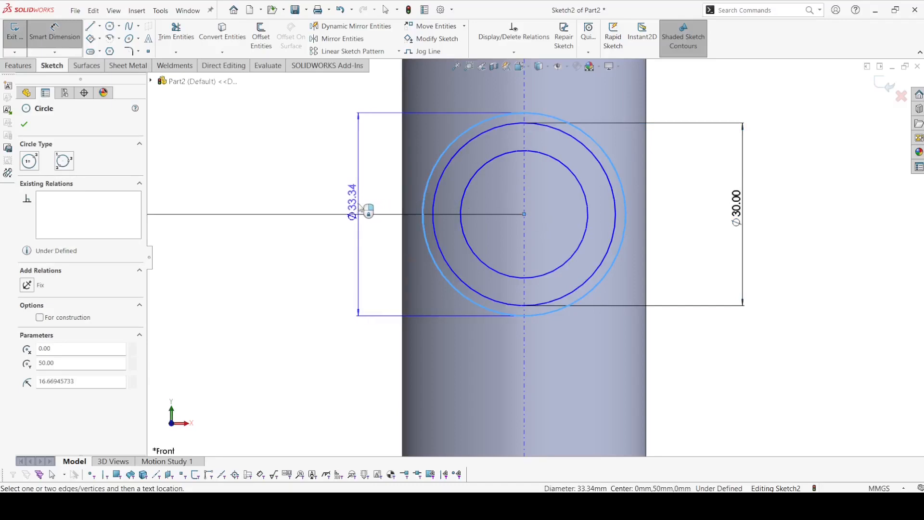
click(360, 207)
text(28)
key(Return)
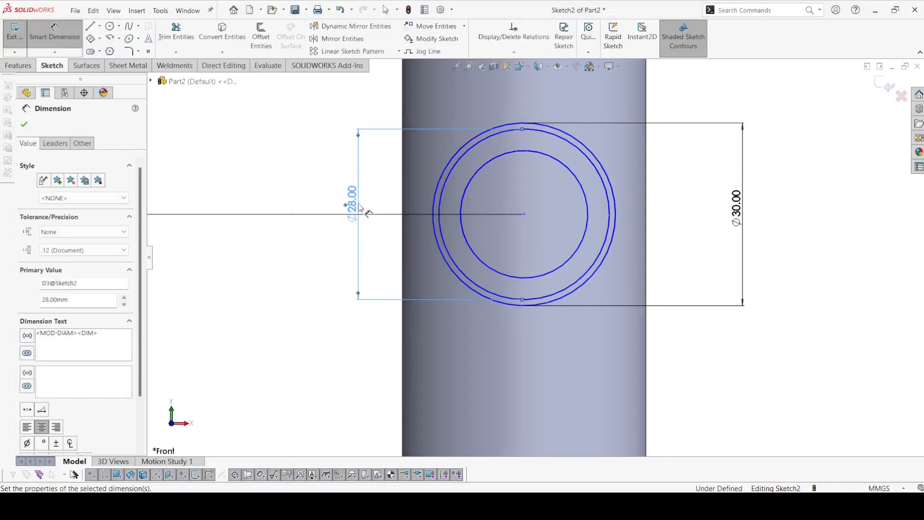
Step: Dimension the innermost circle to 15 mm diameter and leave the dimension tool
click(488, 169)
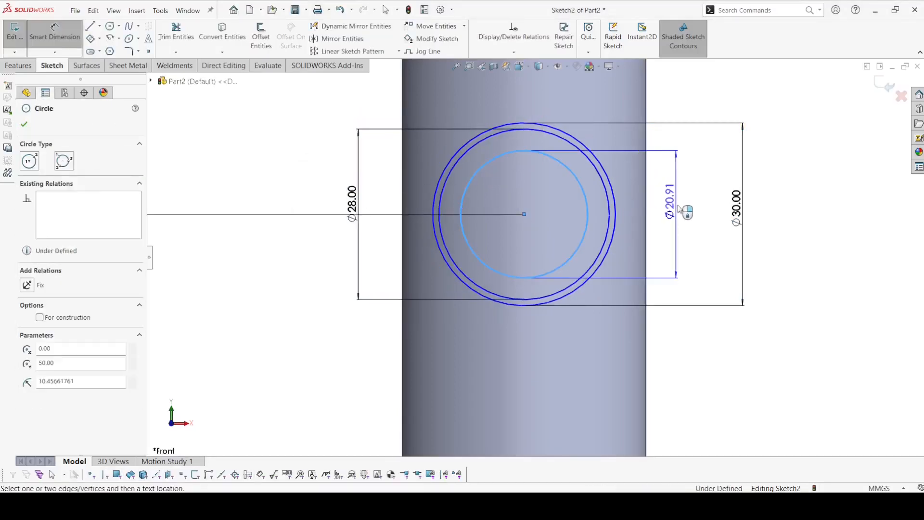
click(688, 214)
text(15)
key(Return)
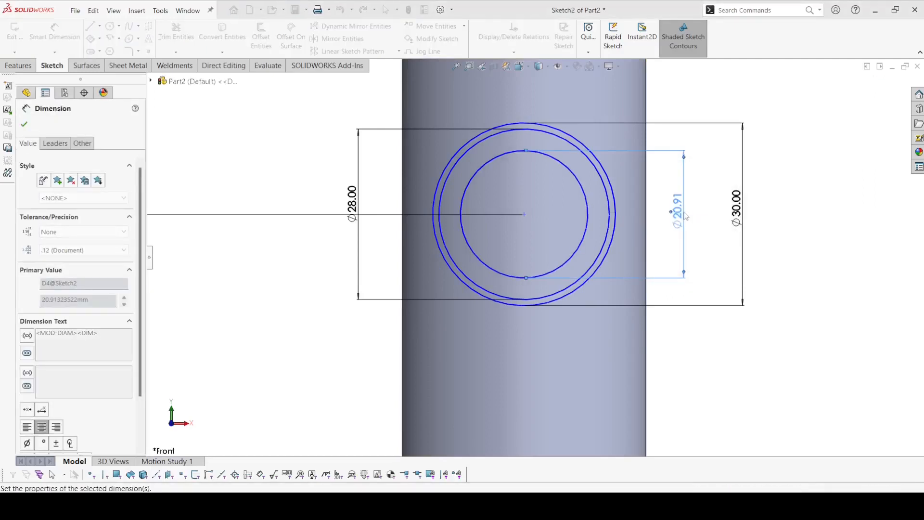
key(Escape)
Step: Add a vertical relation between the circles' common center and the origin, and exit the sketch
click(525, 214)
key(f)
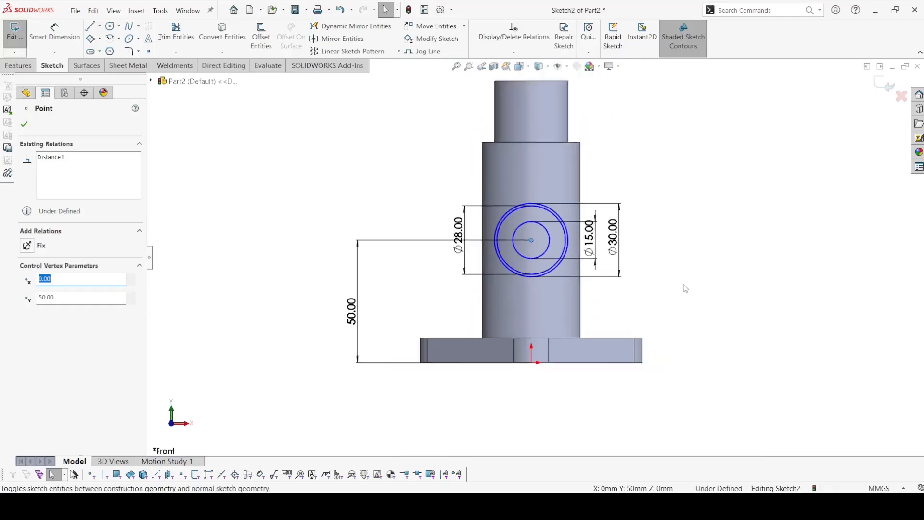
ctrl+click(531, 362)
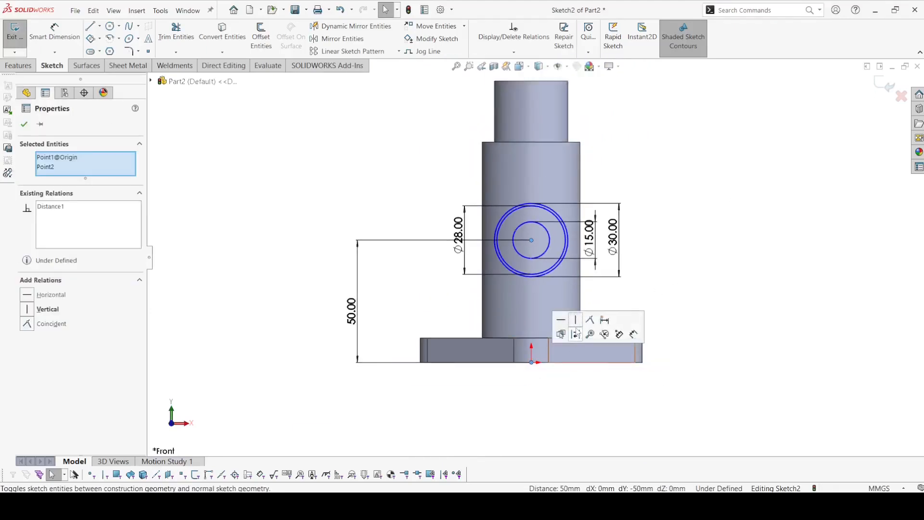
click(577, 333)
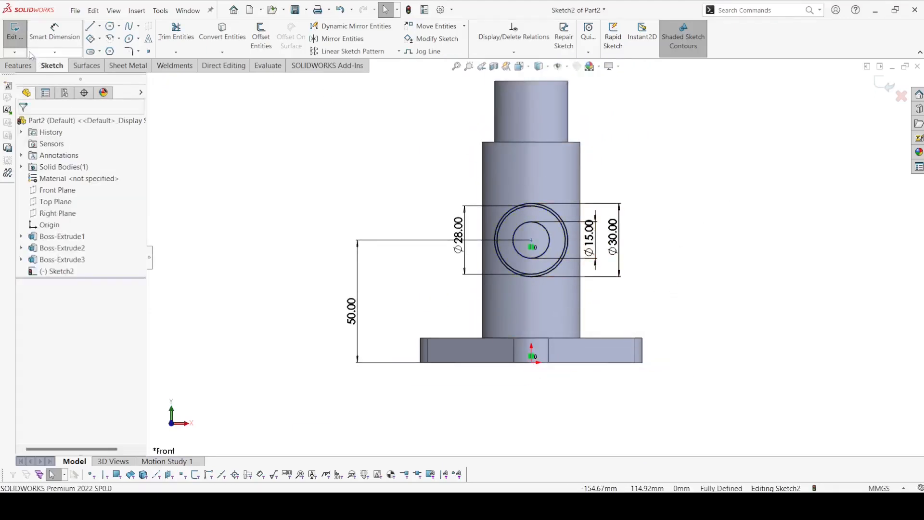
click(14, 34)
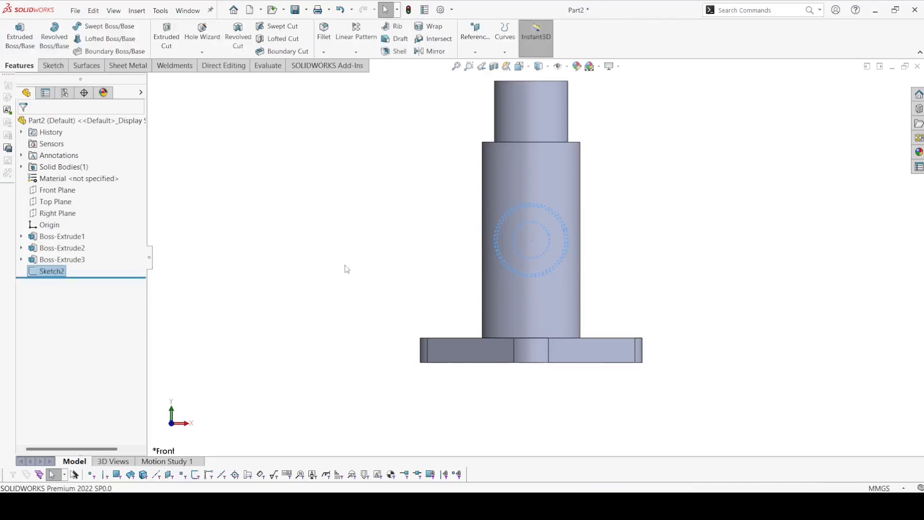
Step: Start a boss extrusion of the concentric-circle sketch and replace its contour selection with the outer ring, middle ring and inner disc regions
key(f)
key(ctrl+7)
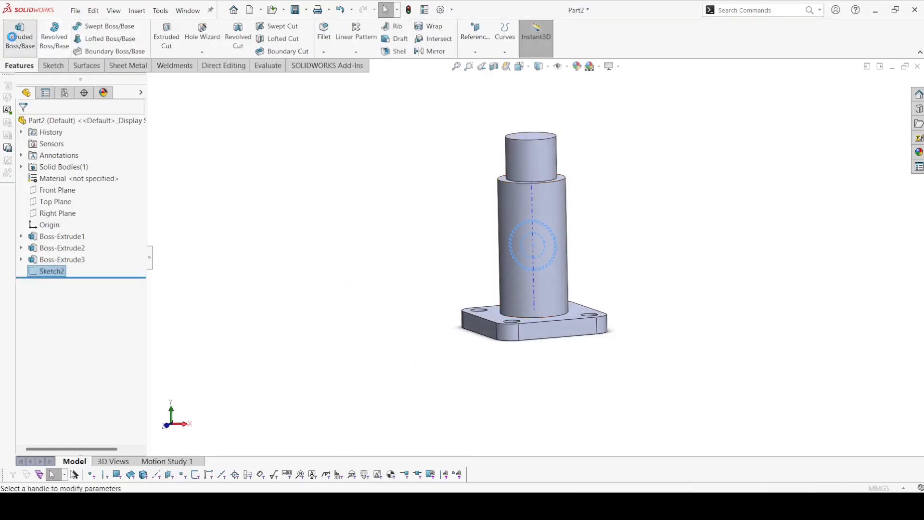
click(14, 41)
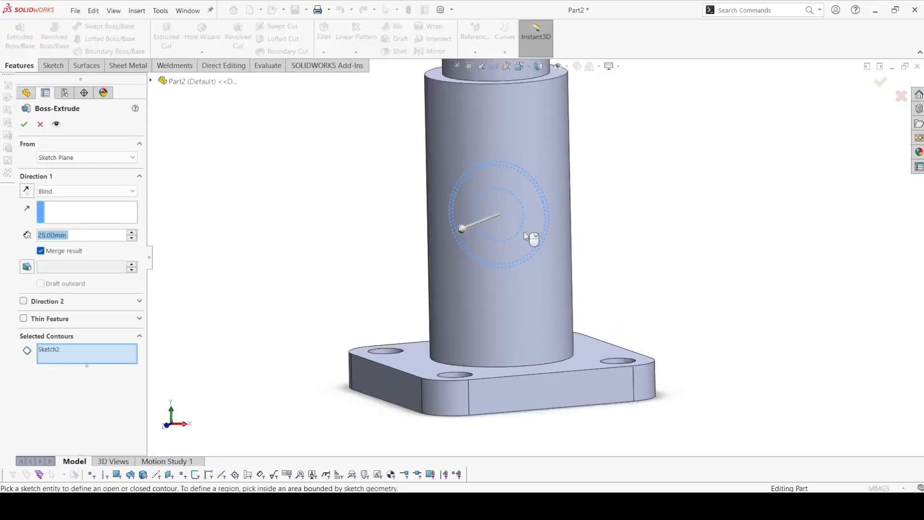
scroll(529, 222, down, 3)
right_click(80, 350)
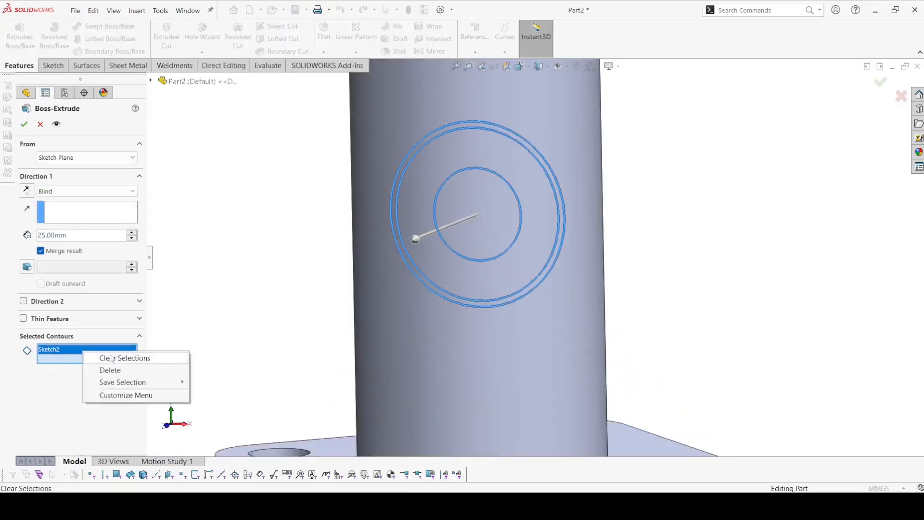
click(116, 357)
click(548, 204)
scroll(553, 200, down, 4)
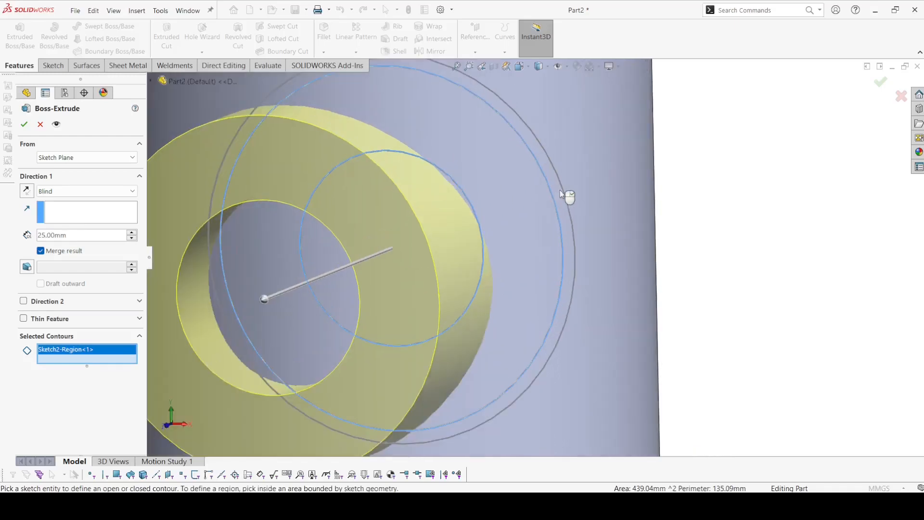
click(567, 195)
click(329, 249)
scroll(423, 263, up, 5)
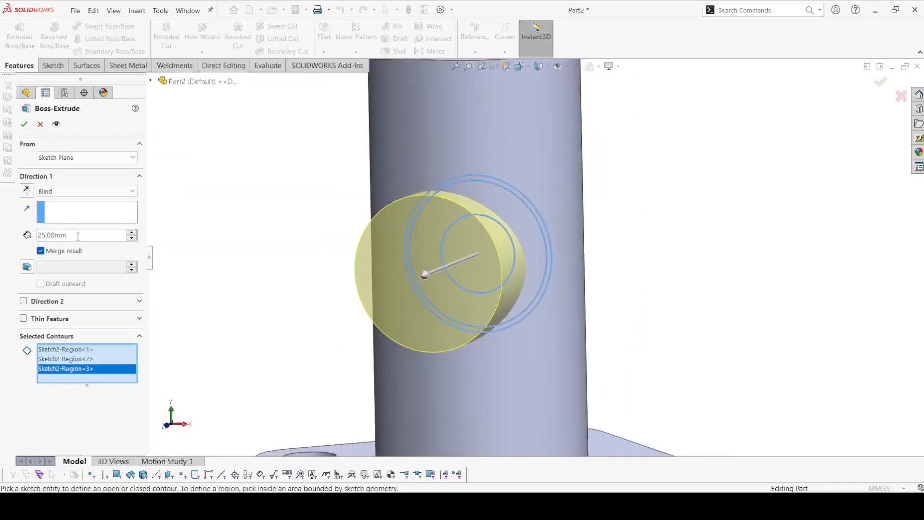
Step: Set the blind extrusion depth to 55-27 (28 mm) and create the side boss
text(55-27)
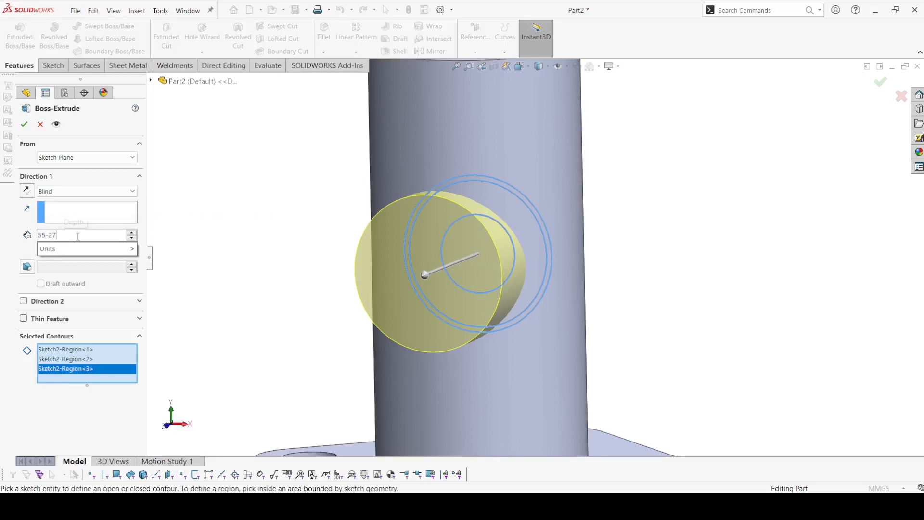
key(Return)
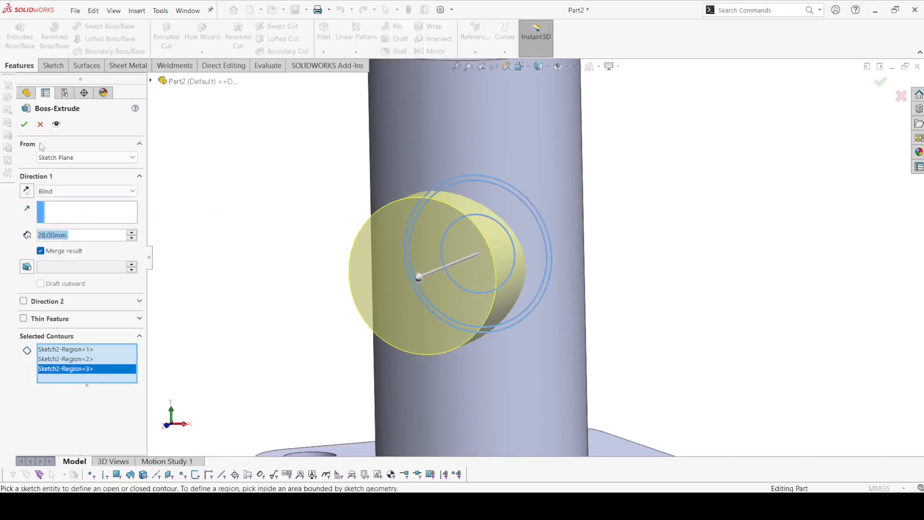
click(25, 125)
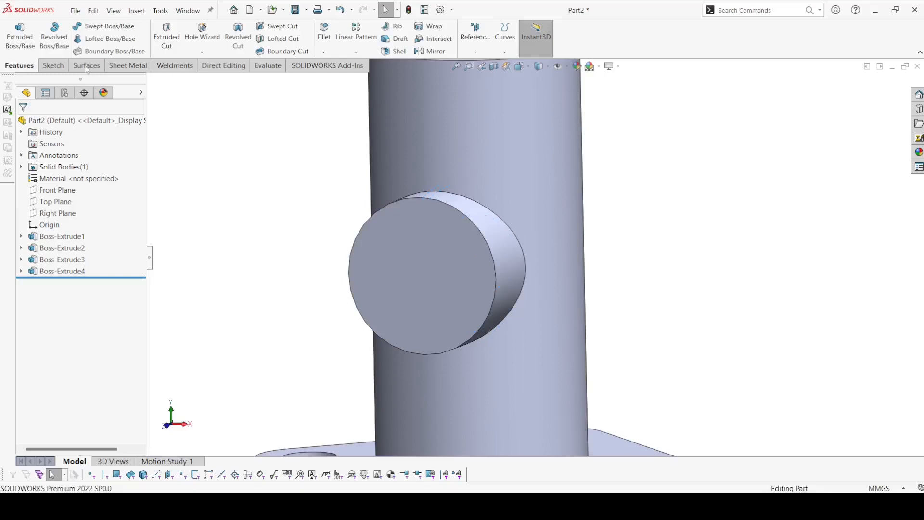
Step: Start another boss extrusion reusing Sketch2, selecting the two regions inside its 28 mm circle as contours
click(18, 36)
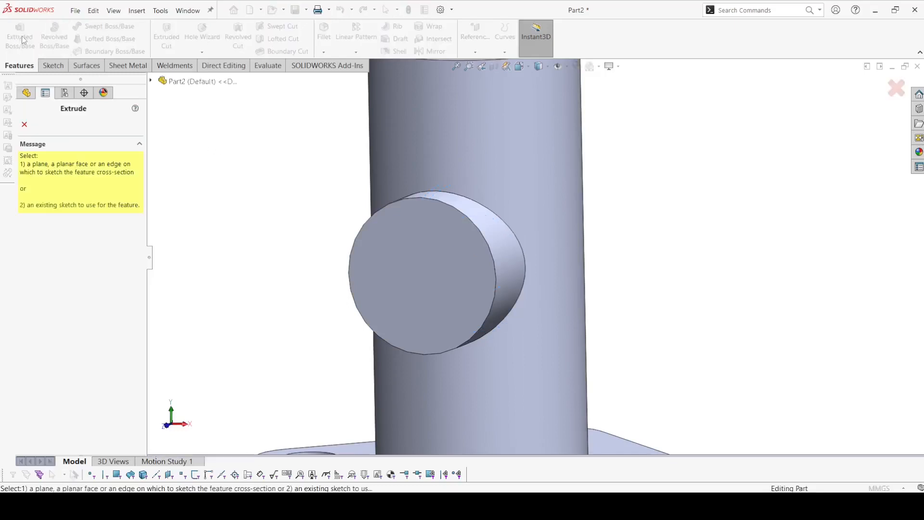
click(150, 81)
click(162, 231)
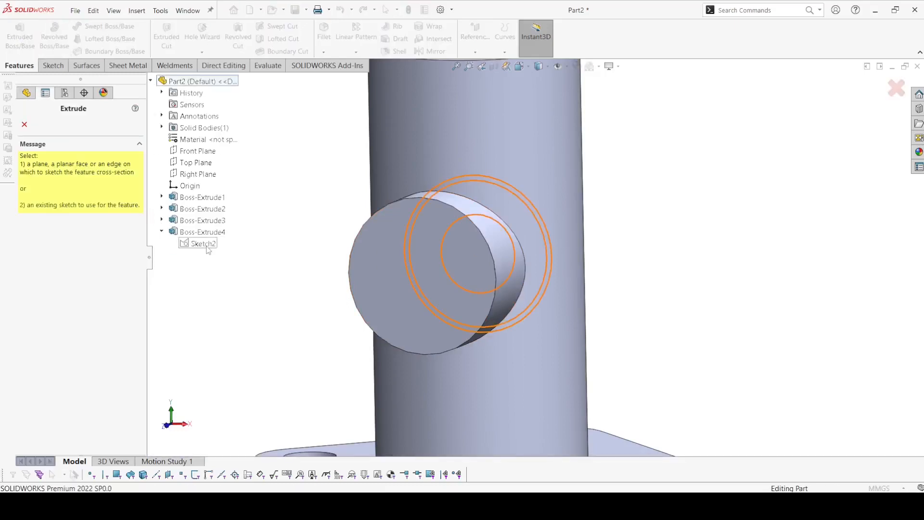
click(202, 243)
scroll(481, 208, down, 2)
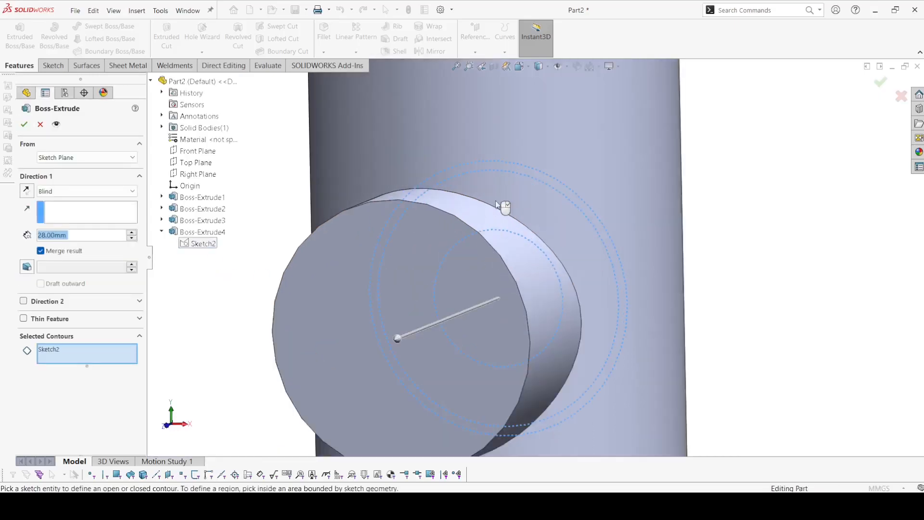
click(498, 205)
click(529, 285)
scroll(519, 282, up, 3)
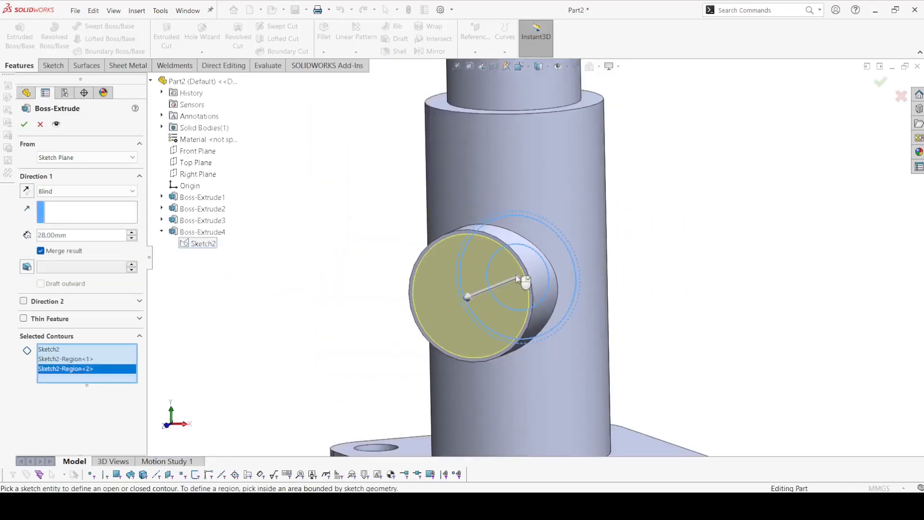
Step: Try starting the extrusion from the side boss's end face, and restore Sketch Plane as the start condition
click(86, 189)
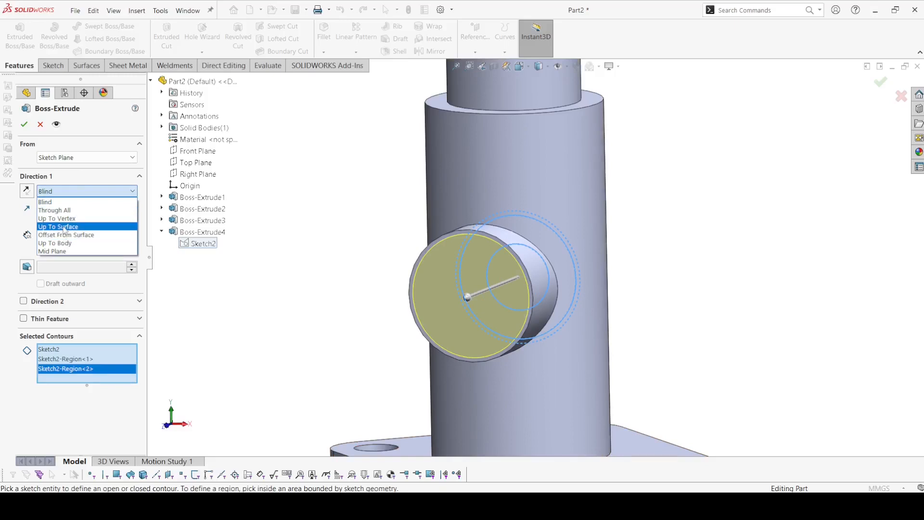
click(63, 163)
click(62, 159)
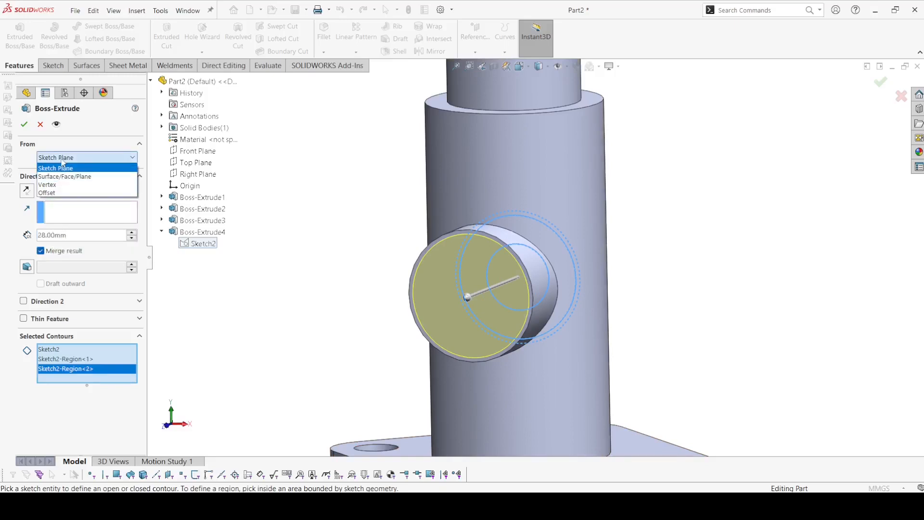
click(64, 176)
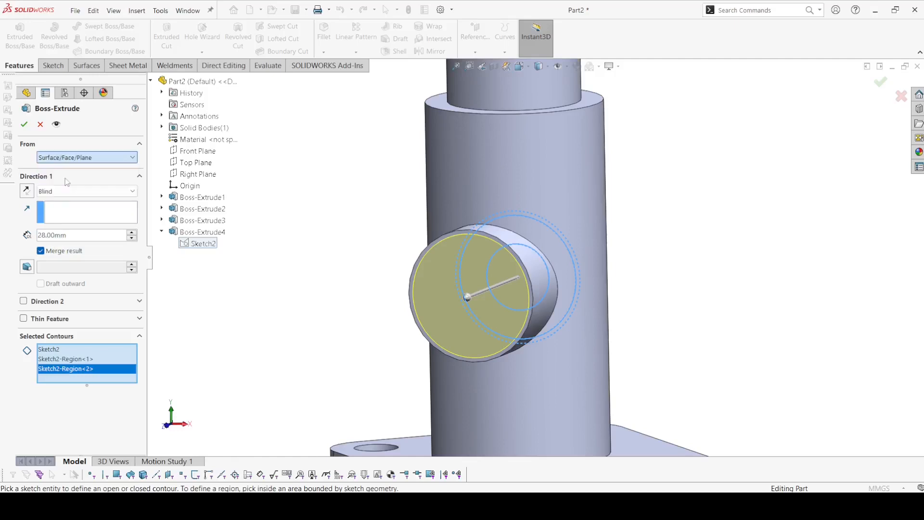
click(453, 264)
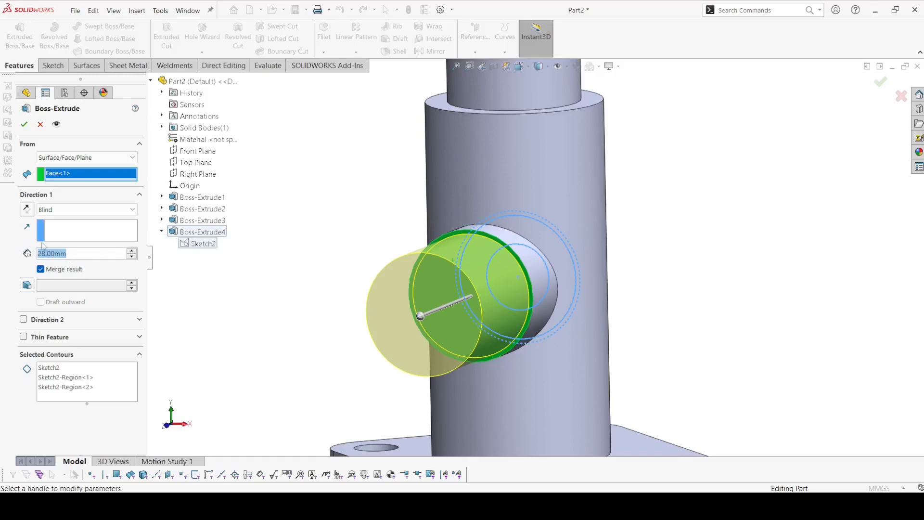
click(53, 160)
click(66, 169)
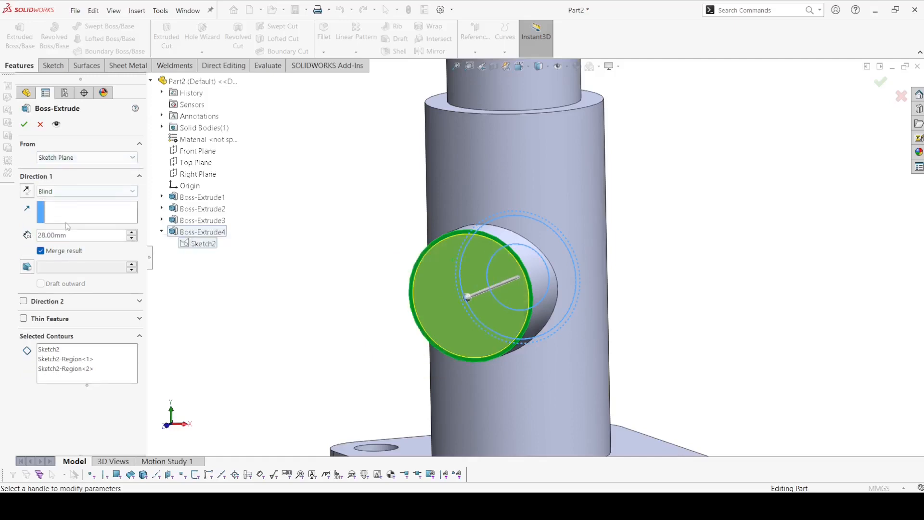
Step: Set the blind extrusion depth to 55 mm and create the narrower boss extension
text(55)
key(Return)
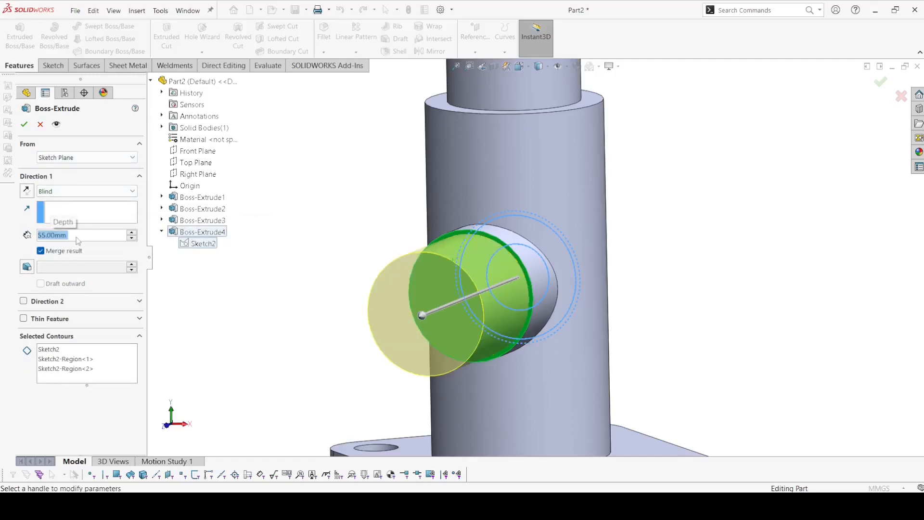
click(24, 125)
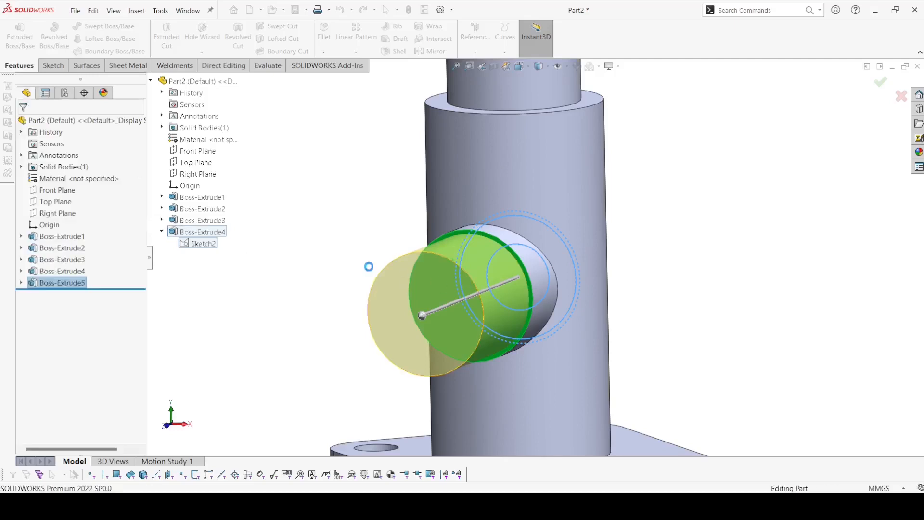
middle_drag(356, 266, 340, 286)
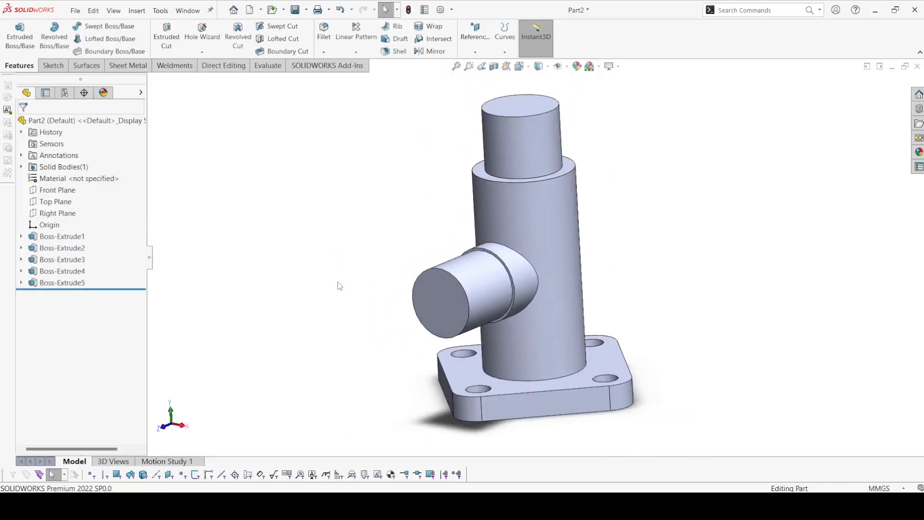
Step: On the Front Plane, sketch four concentric circles centered about 80 mm directly above the origin, with radii of about 33, 27, 17 and 8 mm
click(54, 192)
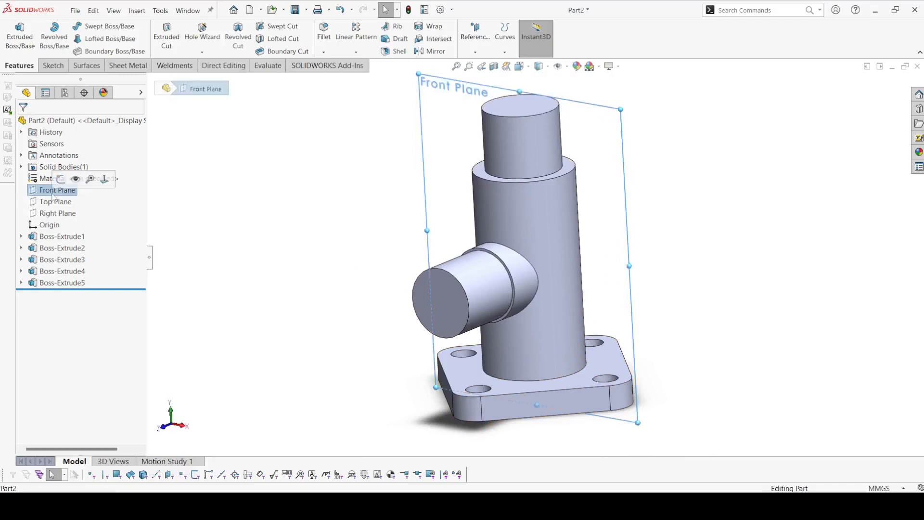
click(60, 179)
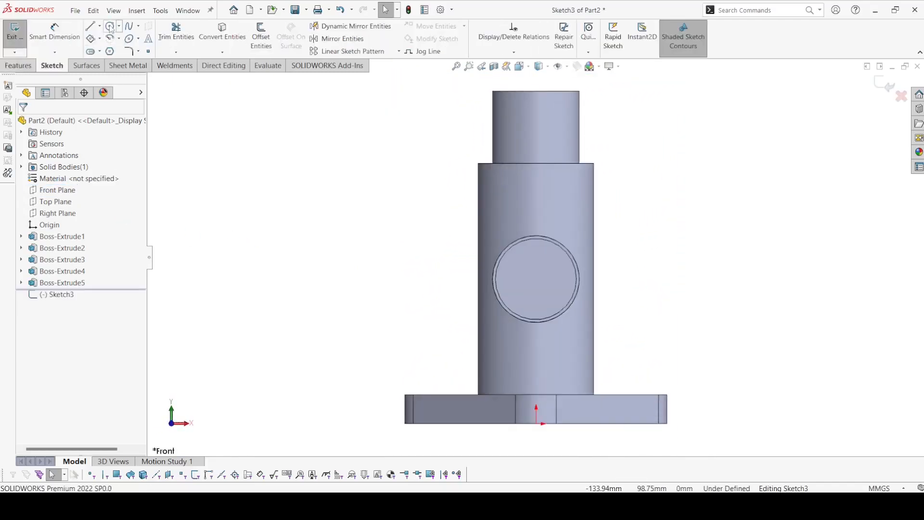
click(110, 27)
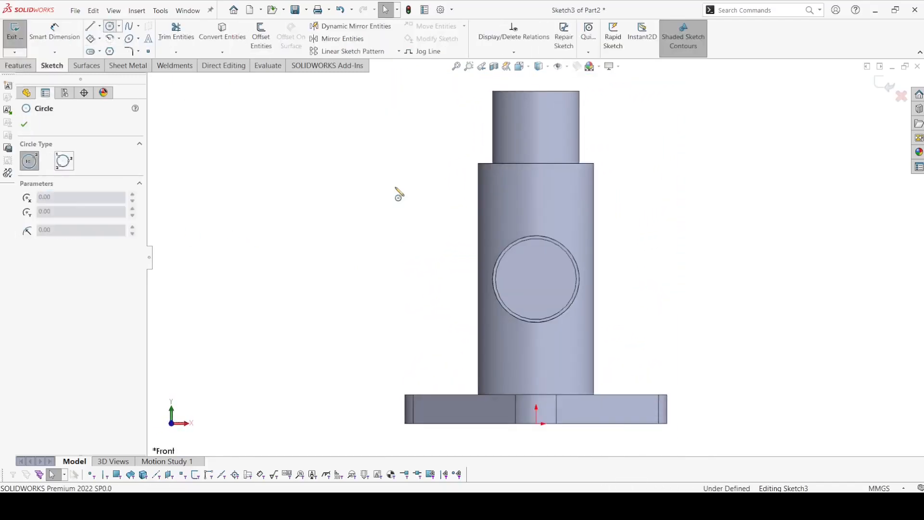
click(536, 193)
click(620, 240)
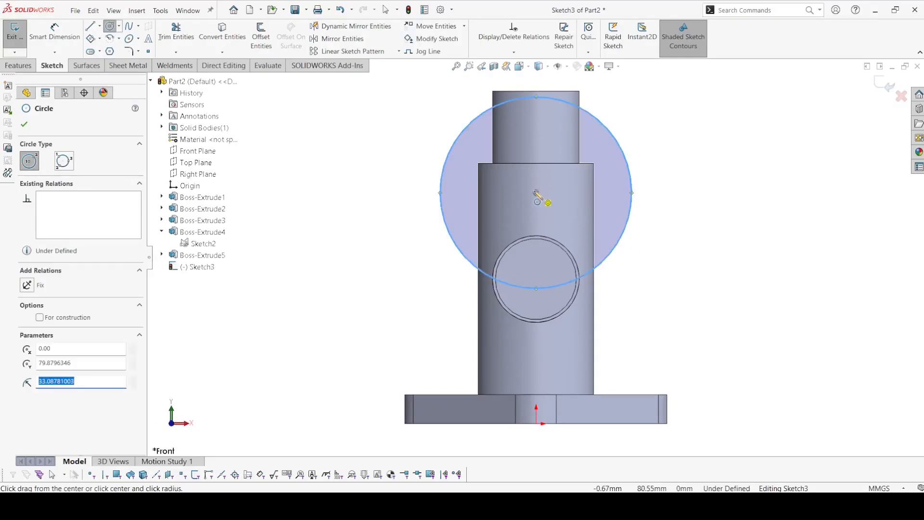
click(536, 193)
click(609, 221)
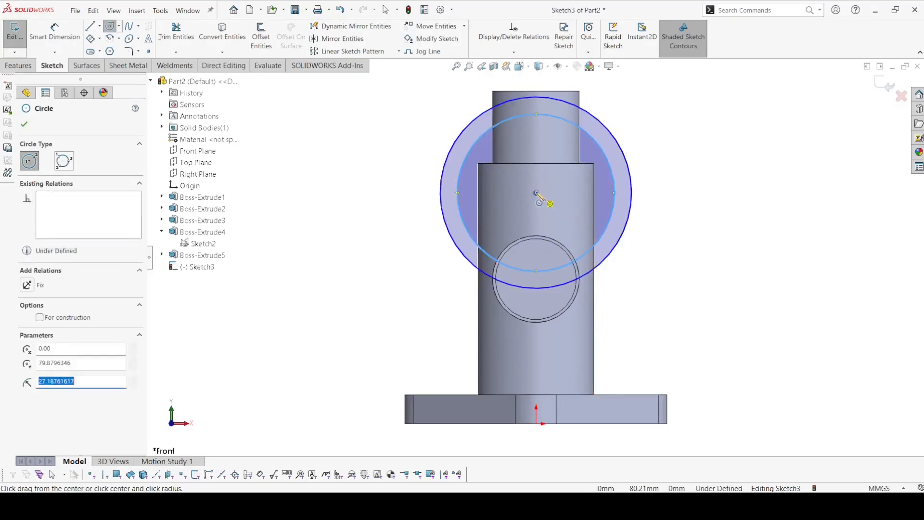
click(536, 193)
click(579, 215)
click(536, 193)
click(558, 201)
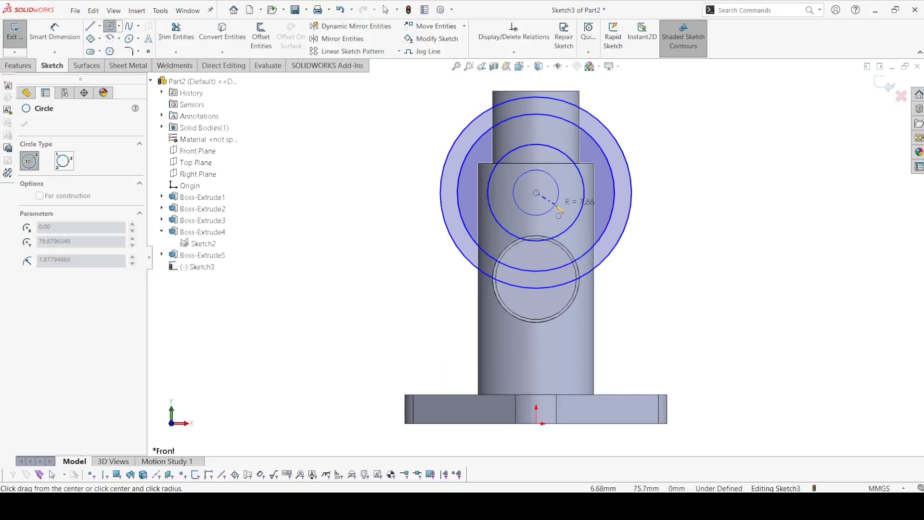
Step: Dimension the outermost circle of the new sketch to 80 mm diameter
click(54, 33)
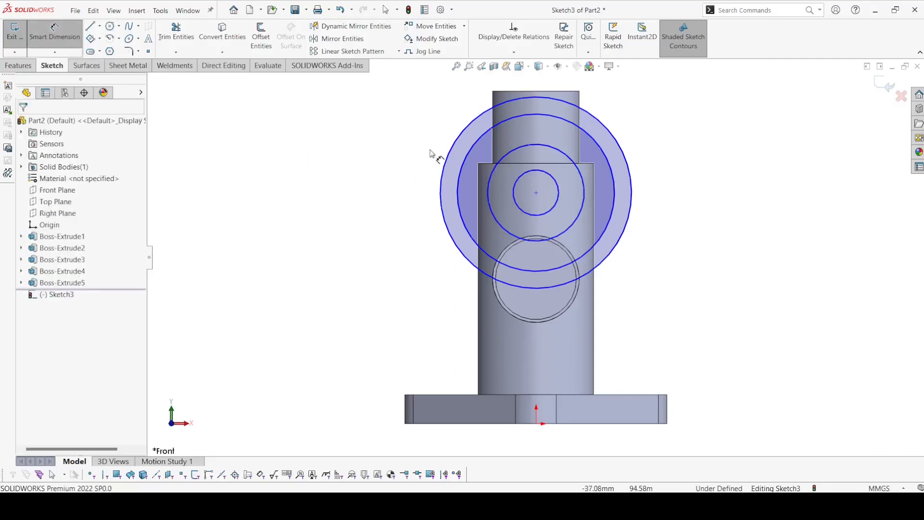
click(455, 144)
click(351, 185)
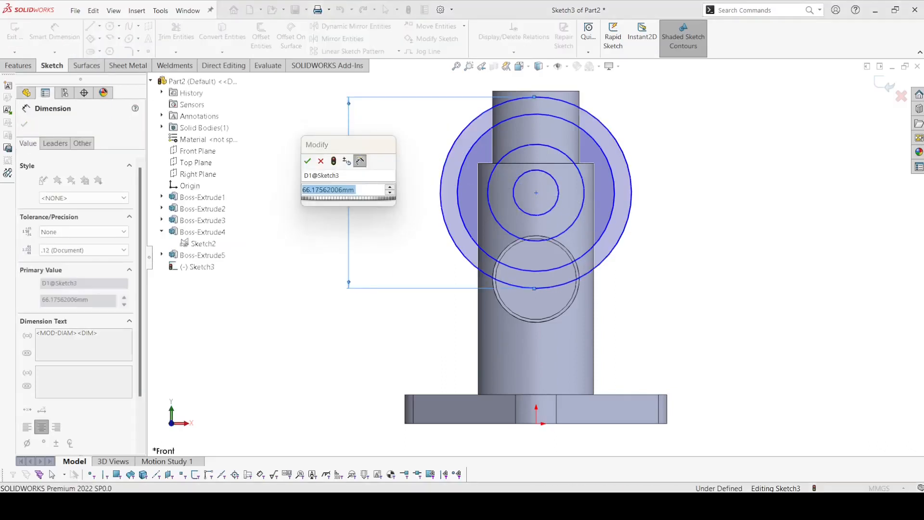
text(80)
key(Return)
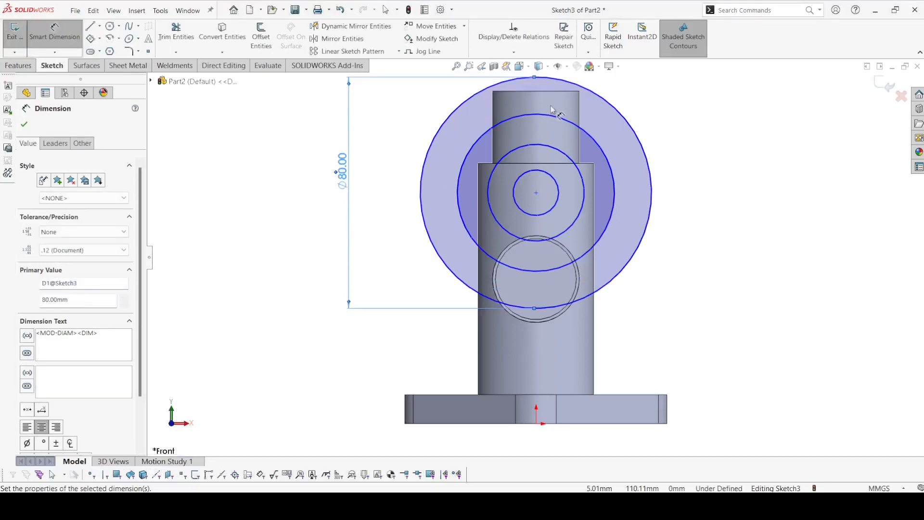
Step: Dimension the second-largest circle to 60 mm diameter and convert it to construction geometry
click(552, 111)
click(733, 172)
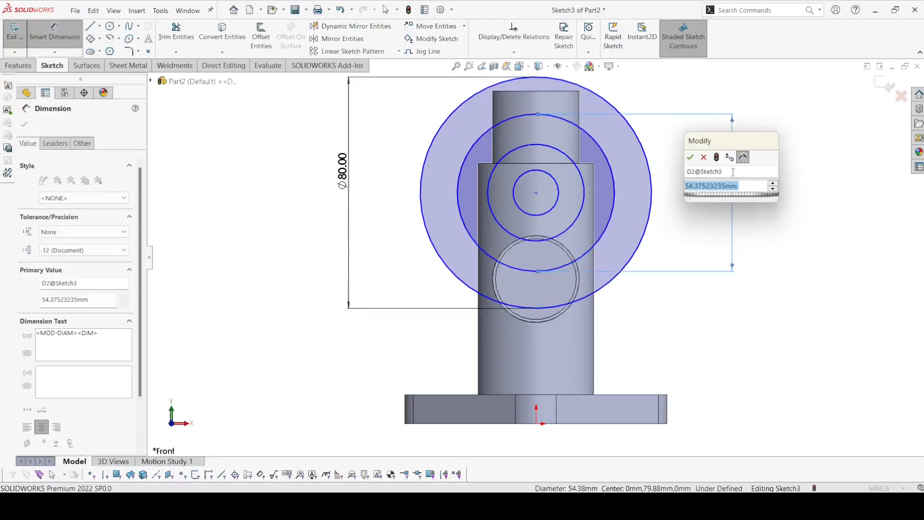
text(60)
key(Return)
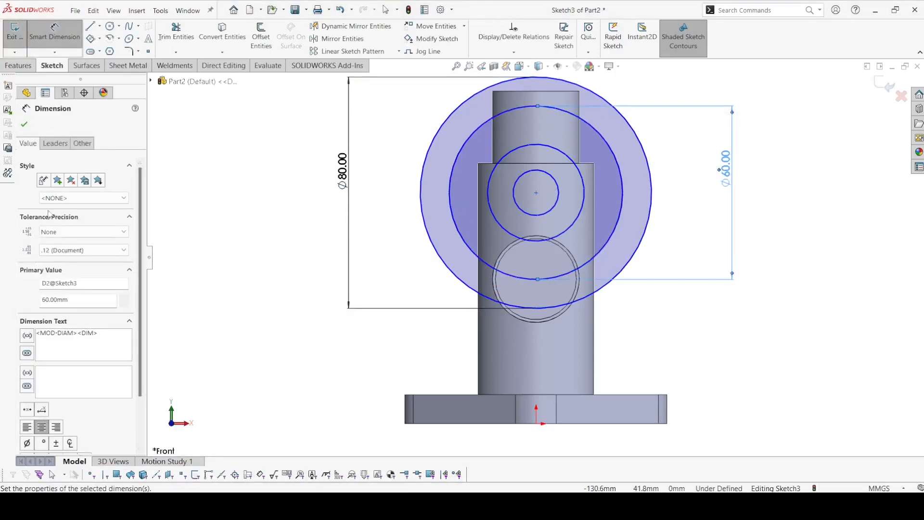
key(Escape)
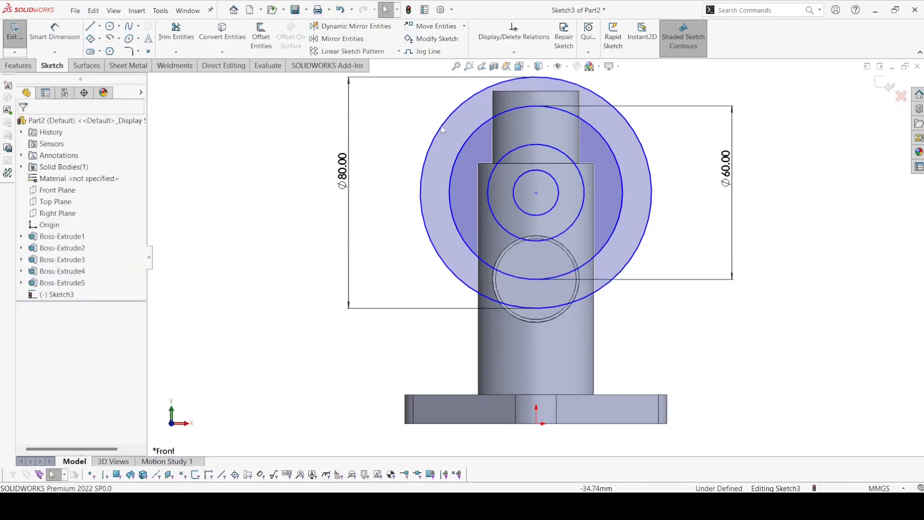
click(470, 134)
right_click(470, 133)
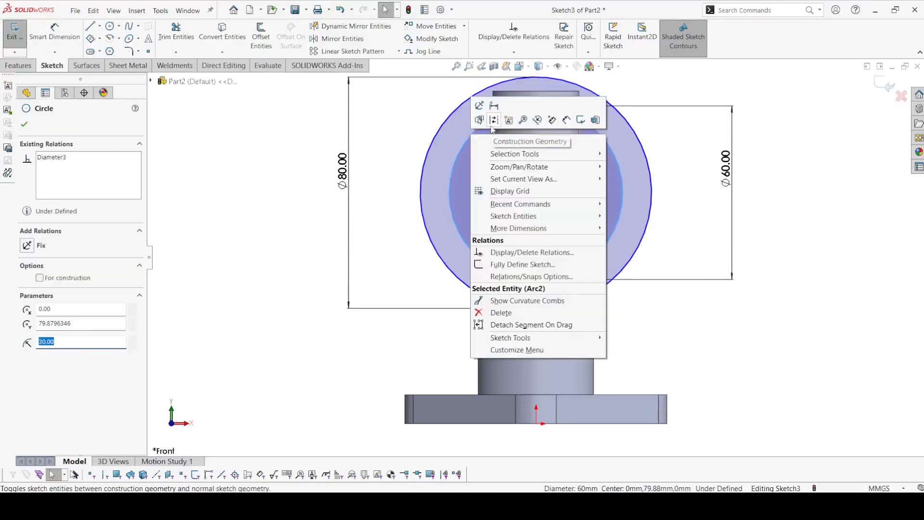
click(491, 133)
Step: Dimension the third-largest concentric circle to 40 mm diameter
click(48, 31)
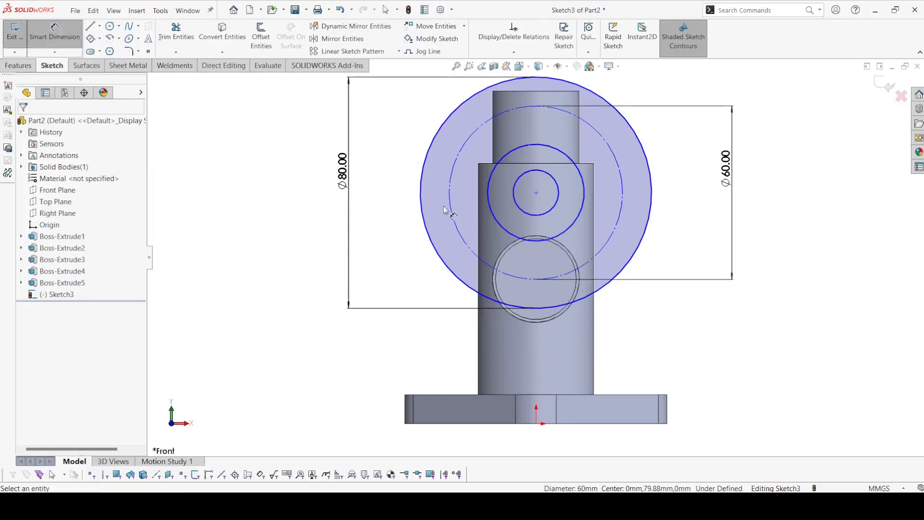
click(529, 149)
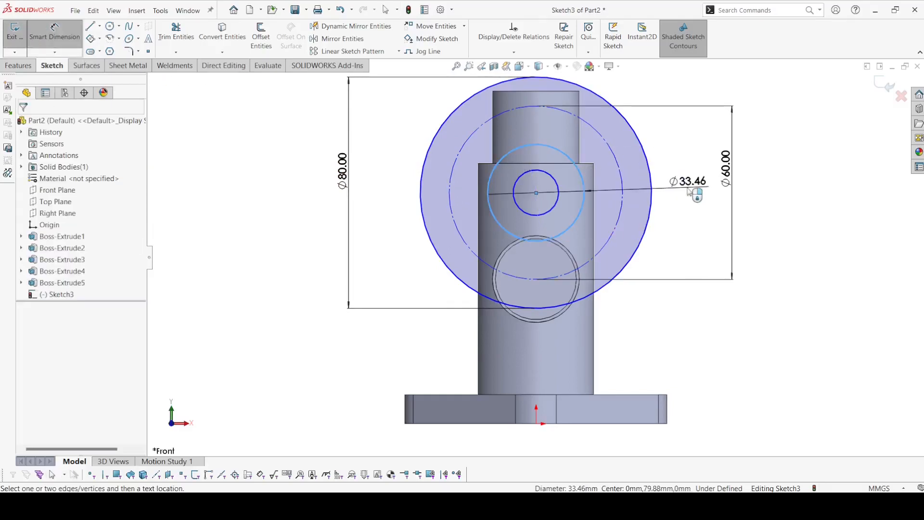
click(688, 191)
text(40)
key(Return)
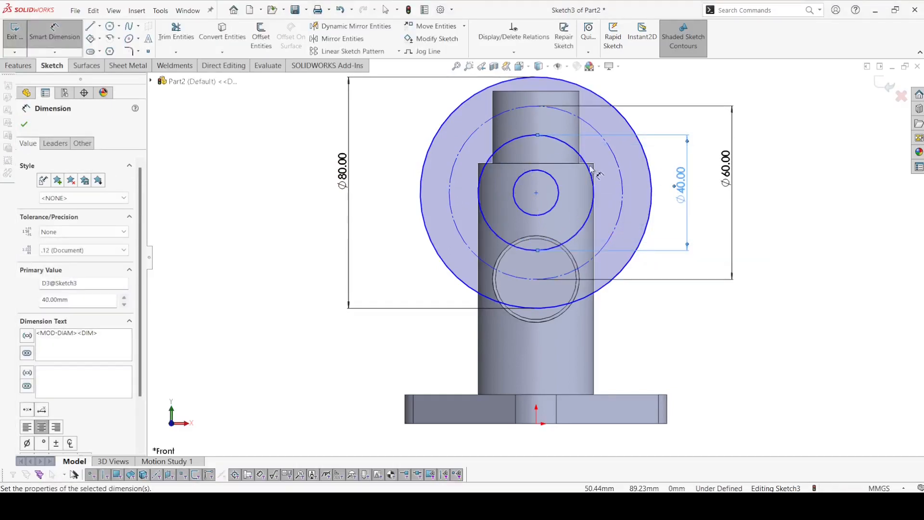
Step: Dimension the innermost concentric circle to 30 mm diameter
click(558, 186)
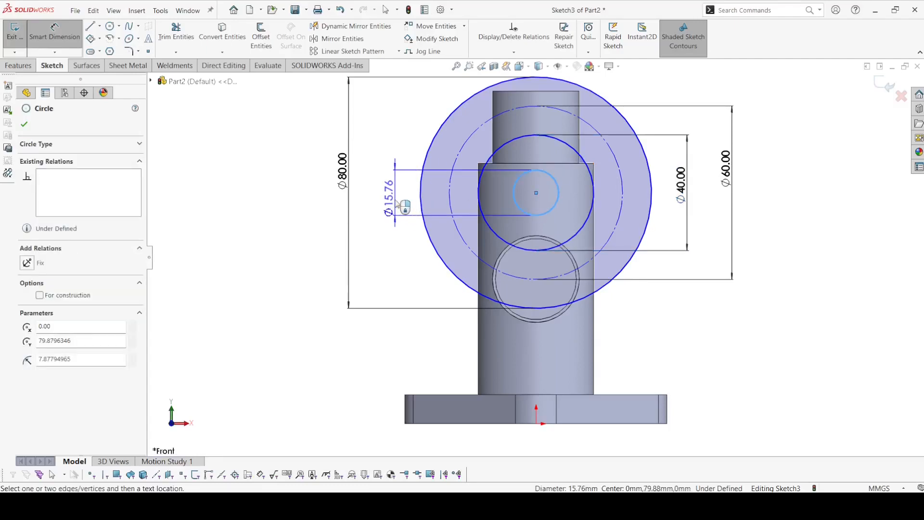
click(370, 195)
text(30)
key(Return)
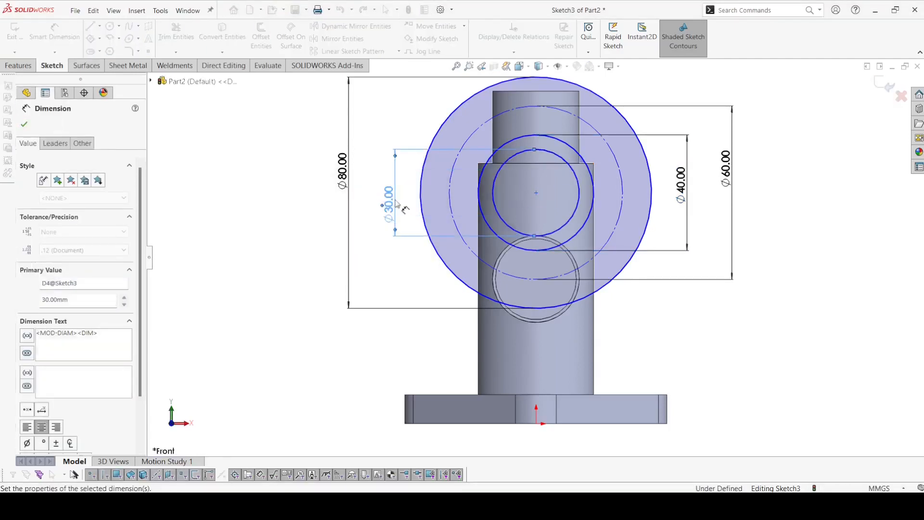
click(24, 125)
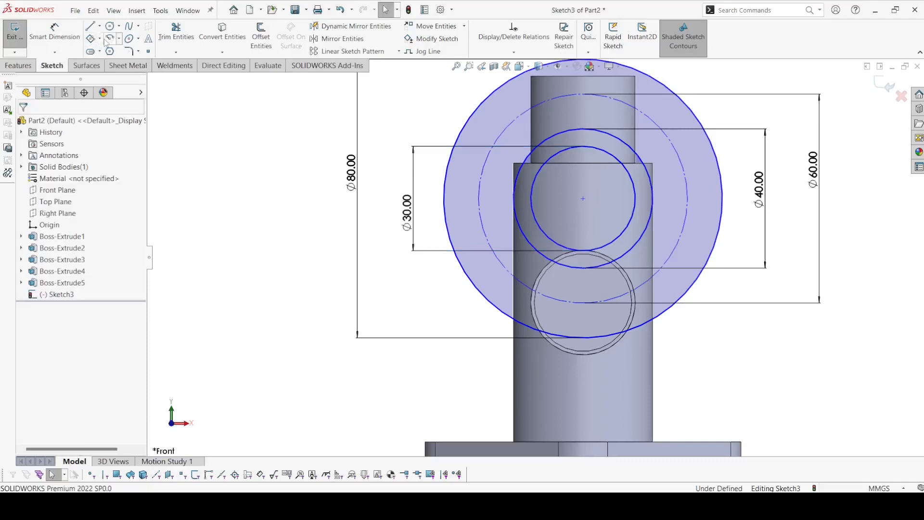
Step: Sketch a smaller circle at the shared center, inside the 30 mm circle, and dimension it to 15 mm diameter
click(110, 26)
drag(583, 198, 603, 198)
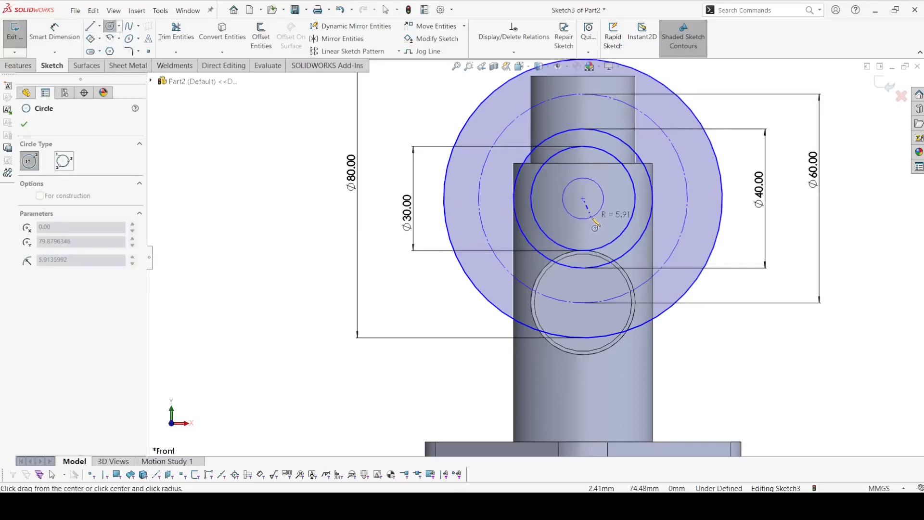
click(54, 33)
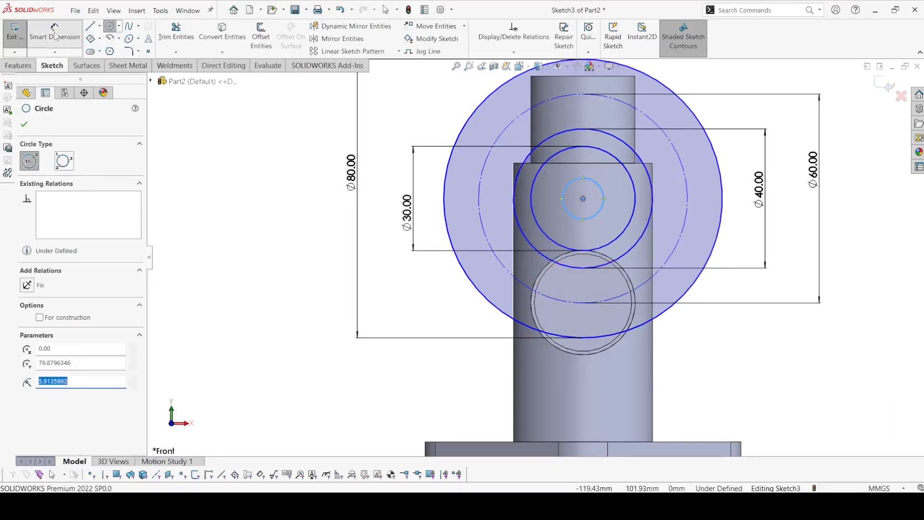
click(569, 187)
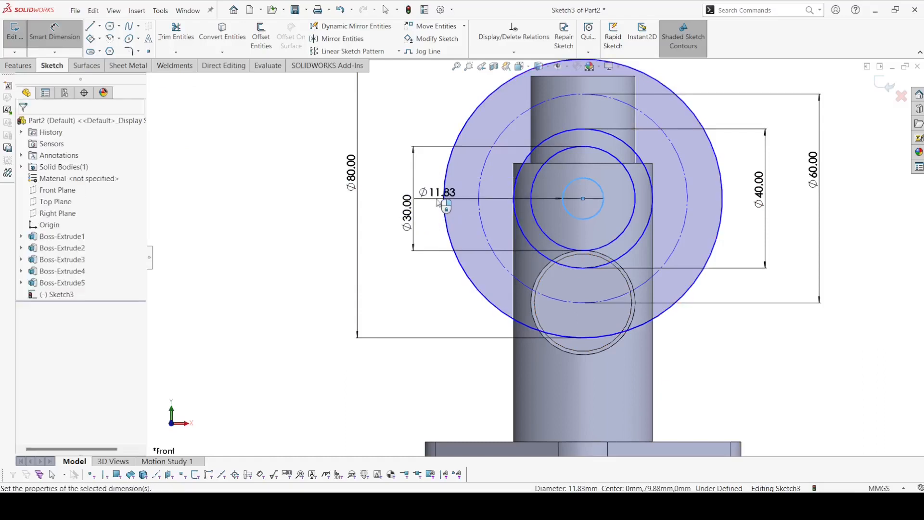
click(437, 201)
text(15)
key(Return)
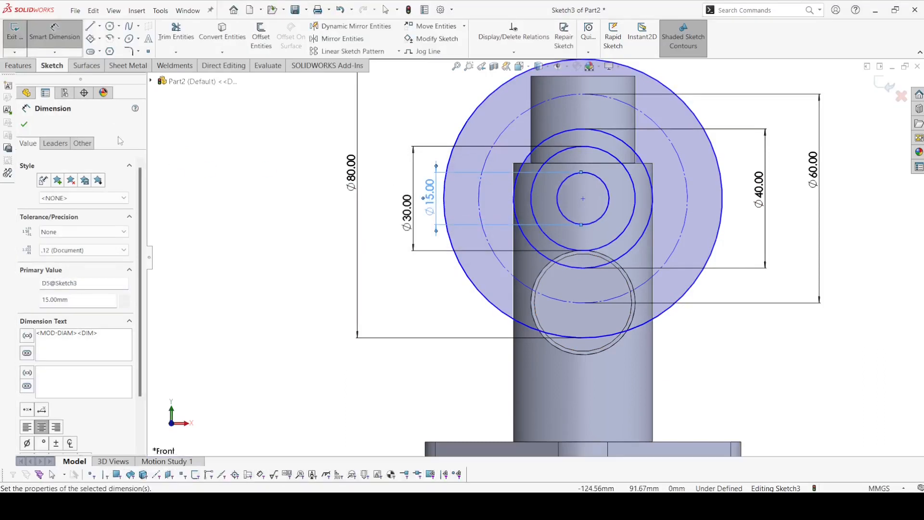
click(24, 124)
key(z)
key(z)
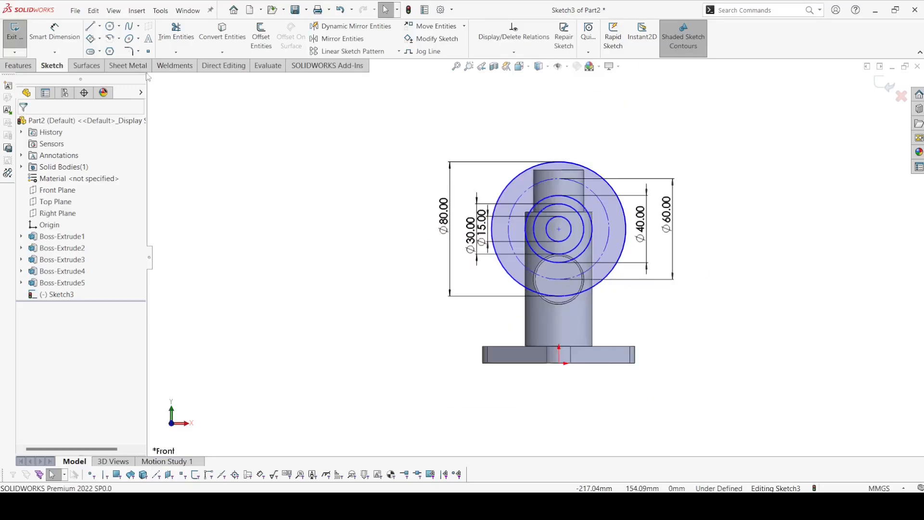
Step: Dimension the vertical distance from the origin to the circles' shared center as 70 mm
click(55, 37)
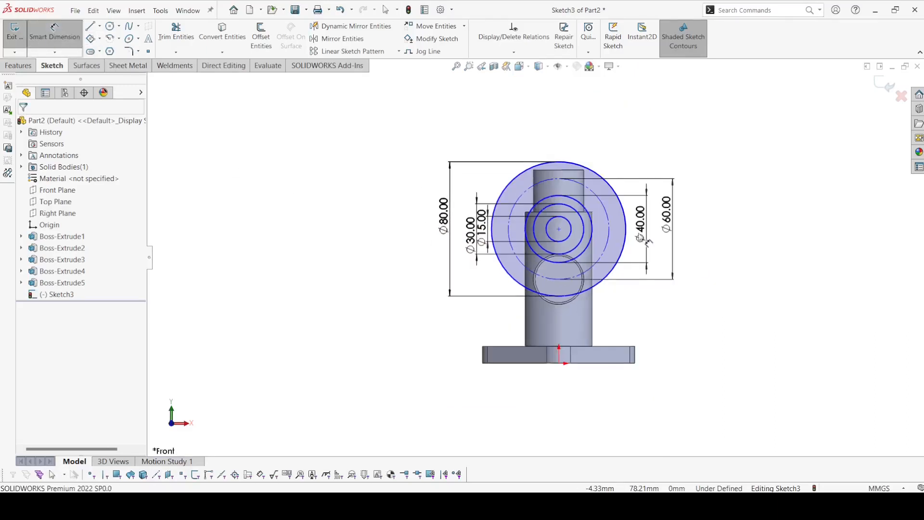
click(559, 229)
click(559, 362)
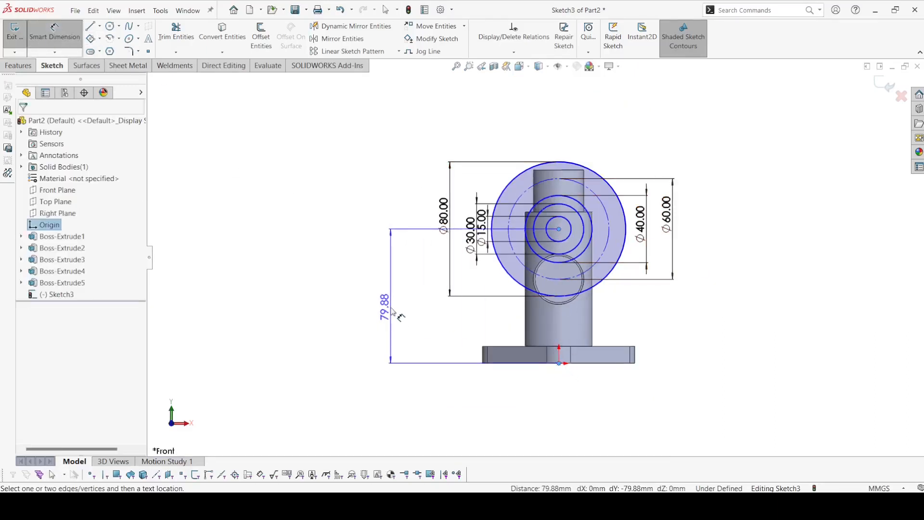
click(392, 312)
text(70)
key(Return)
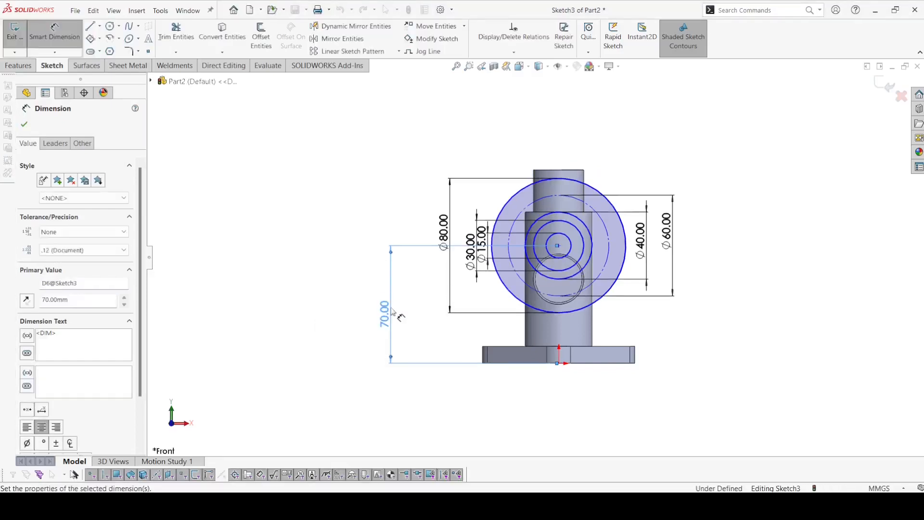
key(Escape)
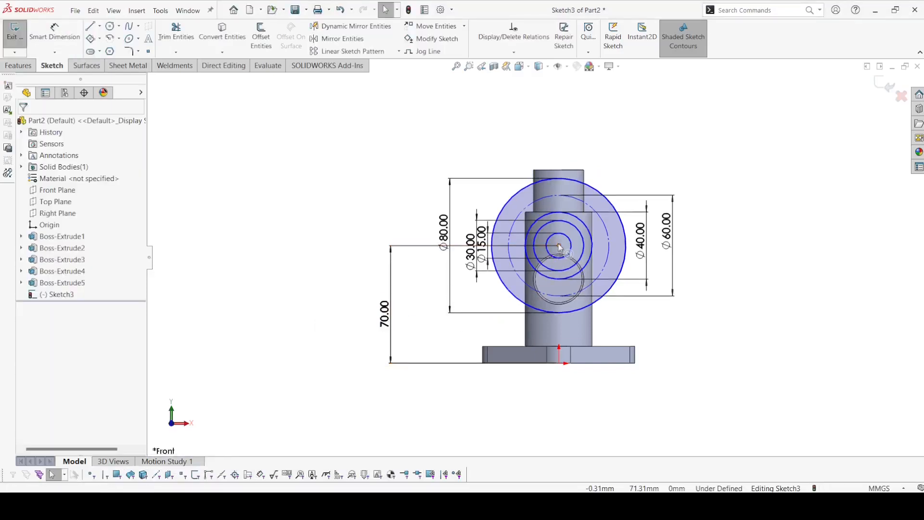
Step: Add a Vertical relation between the circles' shared center and the origin
click(559, 246)
ctrl+click(558, 362)
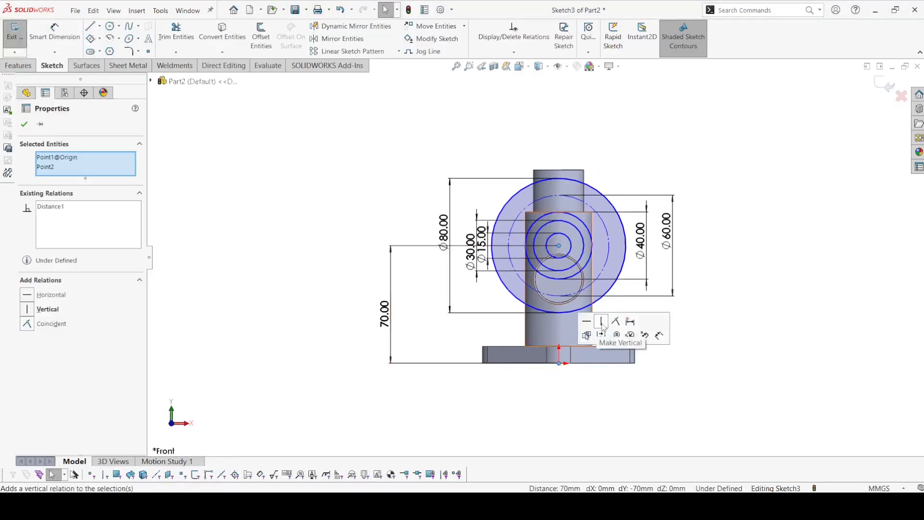
click(590, 388)
Step: Sketch a hole circle centered on the uppermost point of the 60 mm construction circle and dimension it to 10 mm diameter
scroll(574, 313, down, 2)
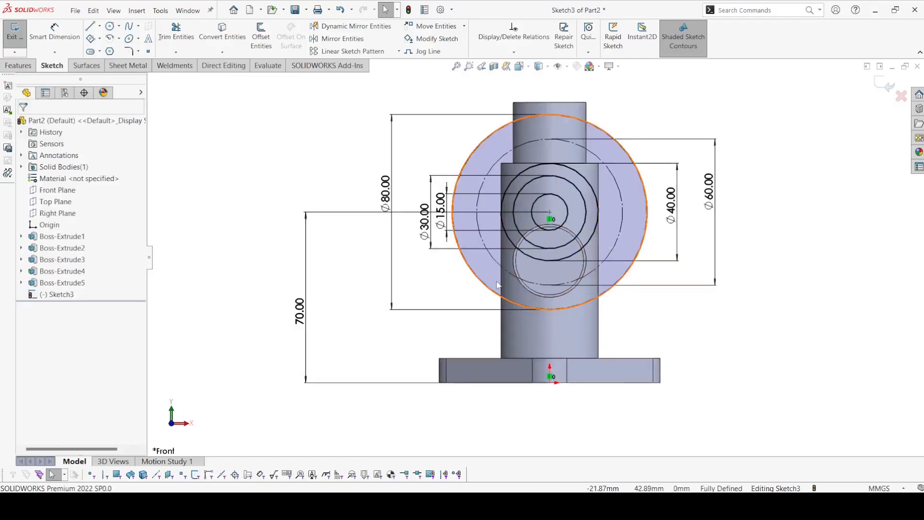
click(110, 26)
scroll(551, 159, down, 5)
click(549, 162)
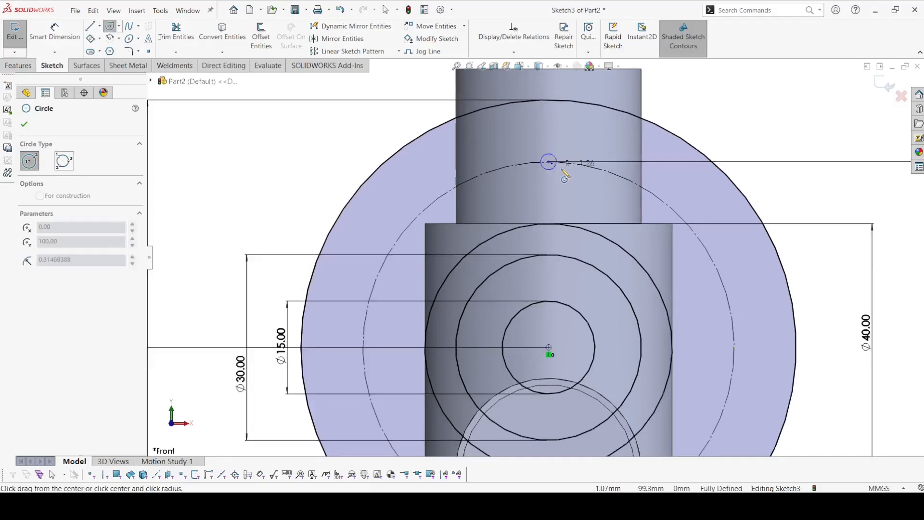
click(570, 162)
click(73, 30)
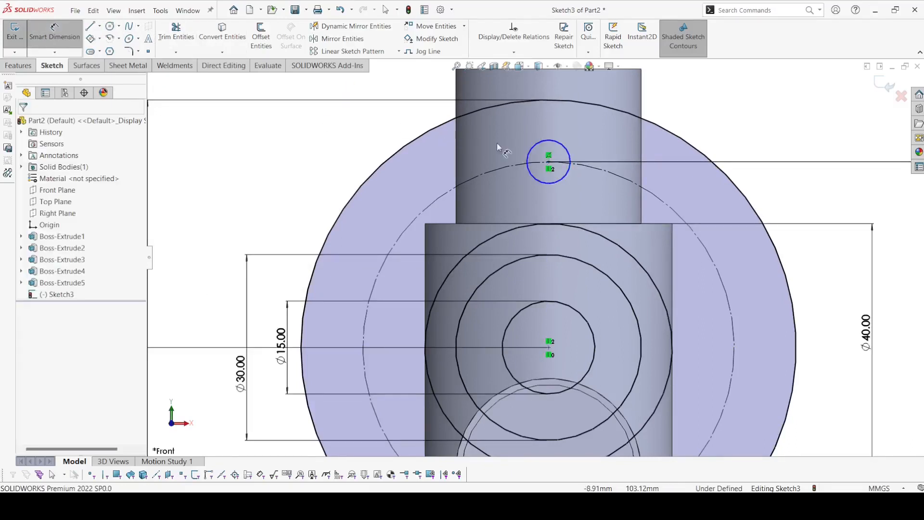
click(532, 152)
click(499, 137)
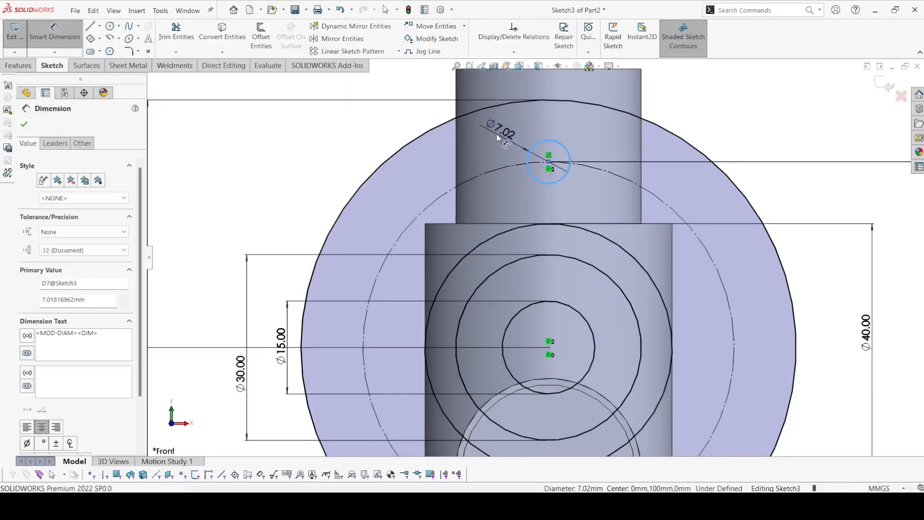
text(10)
key(Return)
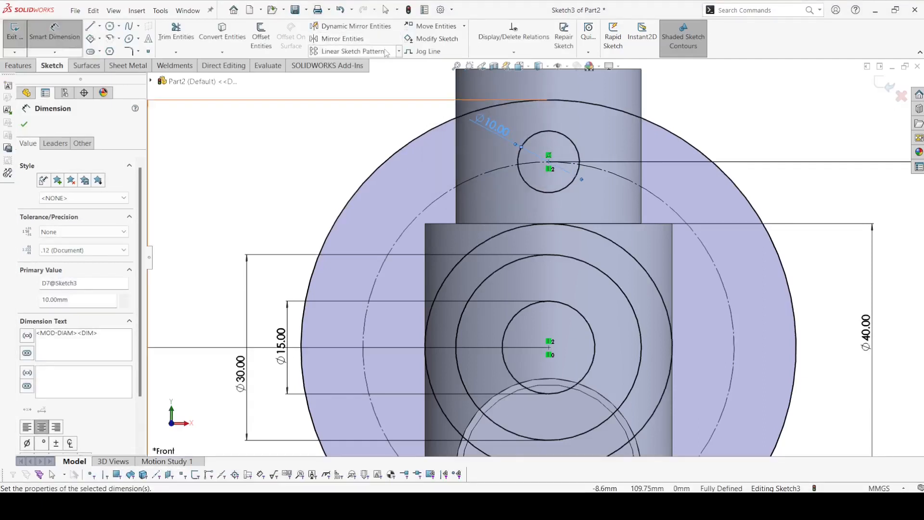
Step: Circular-pattern the 10 mm circle into four equally spaced instances over 360 degrees about the concentric circles' center, and exit the sketch
click(398, 51)
click(354, 76)
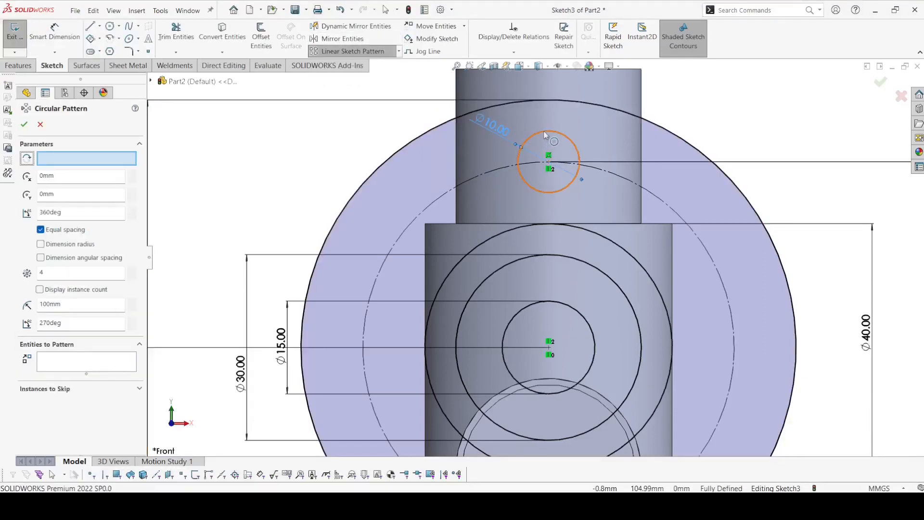
right_click(60, 163)
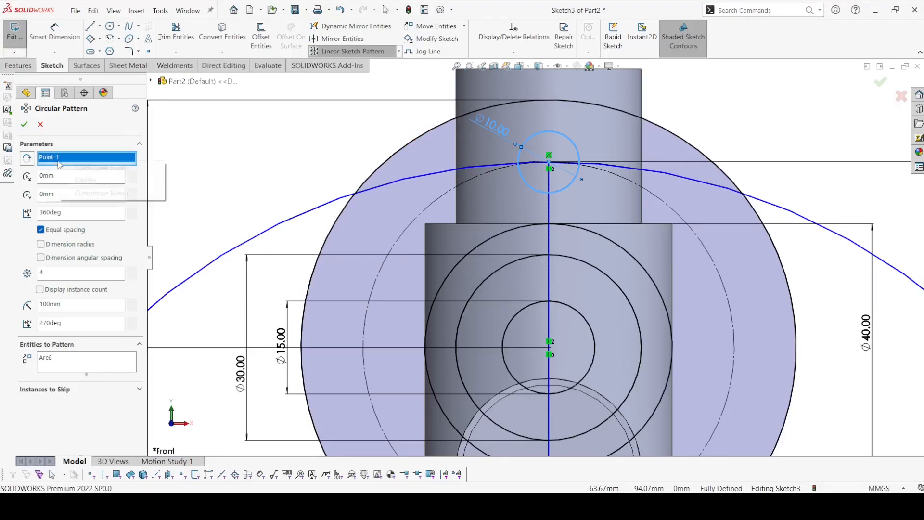
click(91, 171)
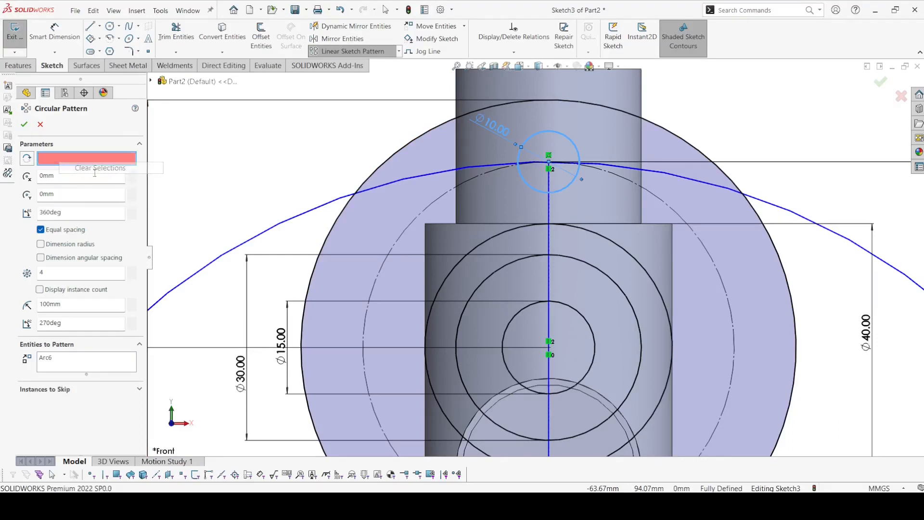
click(549, 356)
click(28, 124)
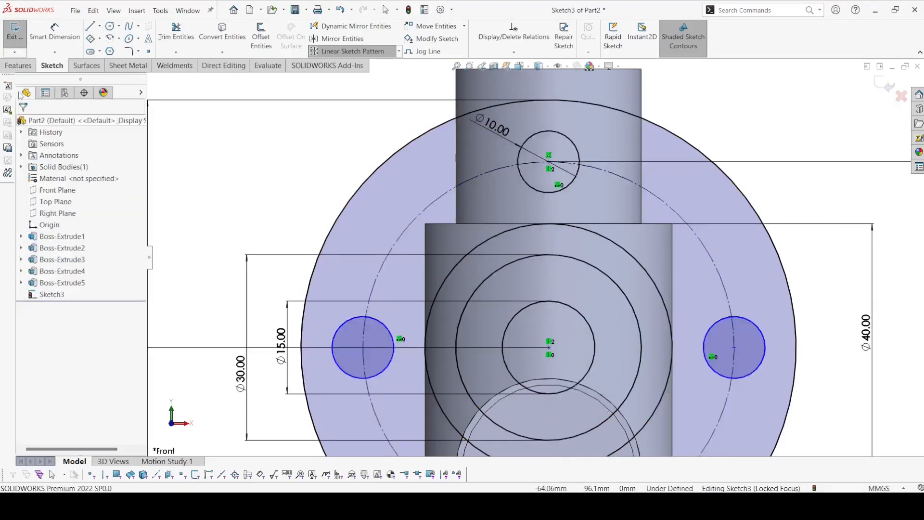
click(15, 34)
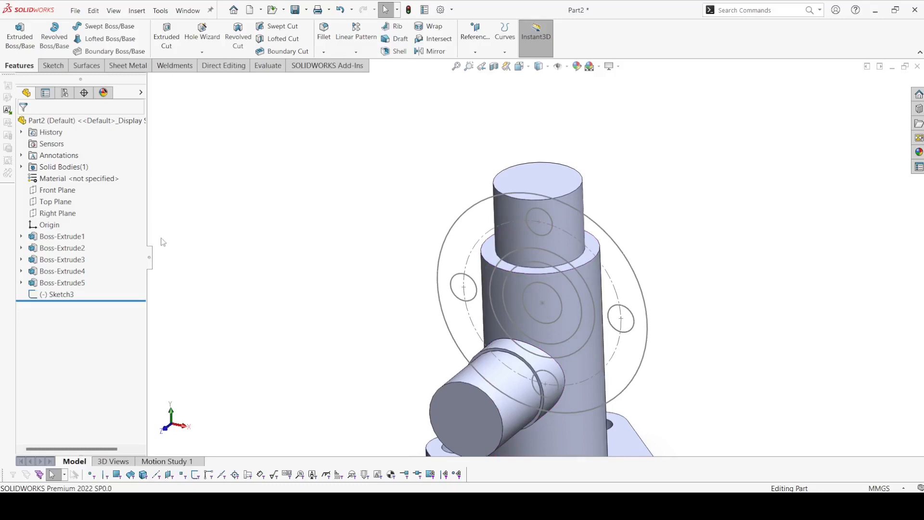
Step: Start an Extruded Boss from the concentric-circle sketch and clear the selected outer contour
click(20, 36)
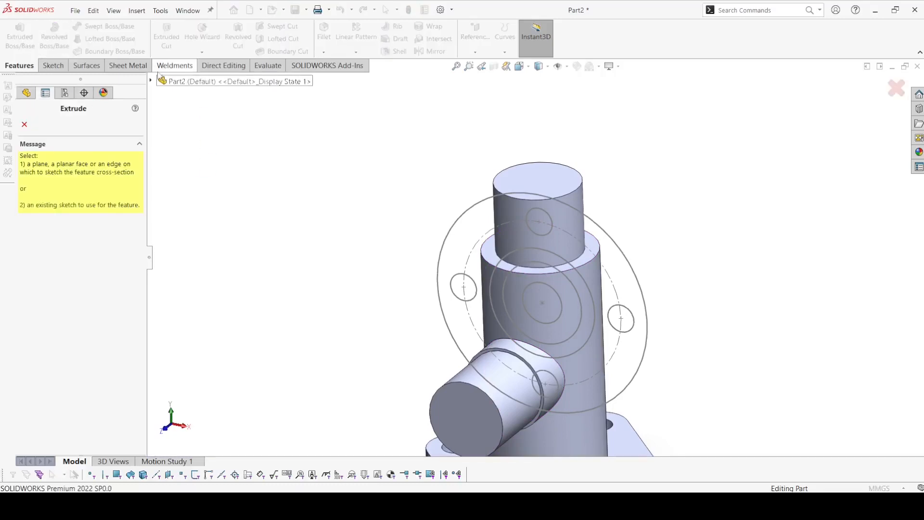
click(617, 250)
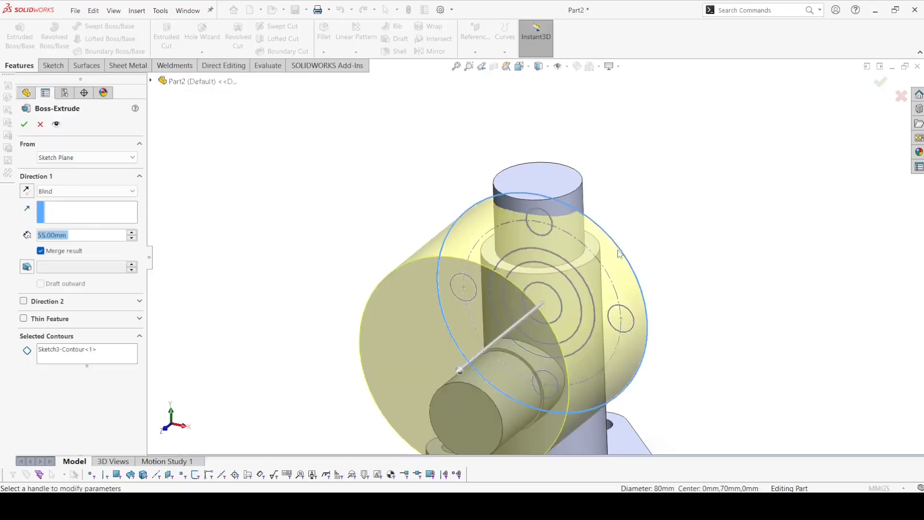
scroll(437, 376, up, 3)
mouse_move(437, 376)
middle_down()
mouse_move(406, 356)
mouse_move(365, 404)
mouse_move(430, 387)
middle_up()
scroll(610, 303, down, 3)
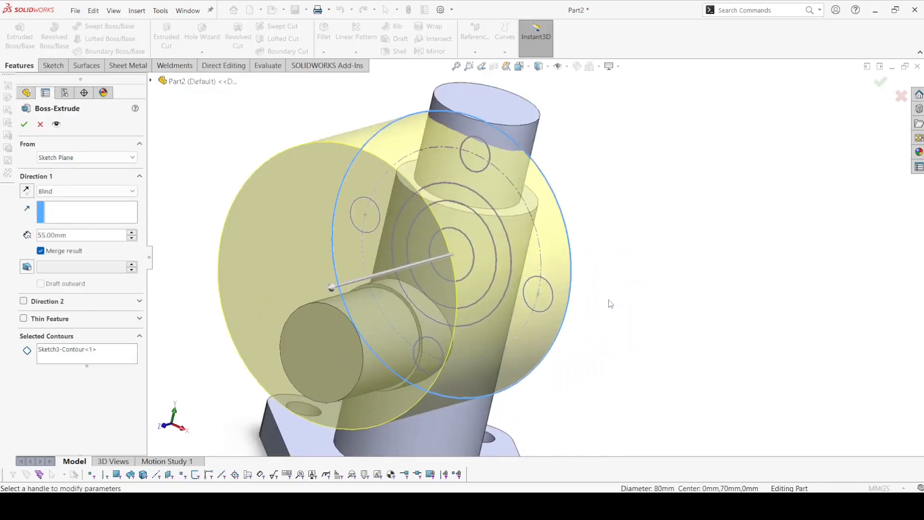
right_click(85, 353)
click(116, 357)
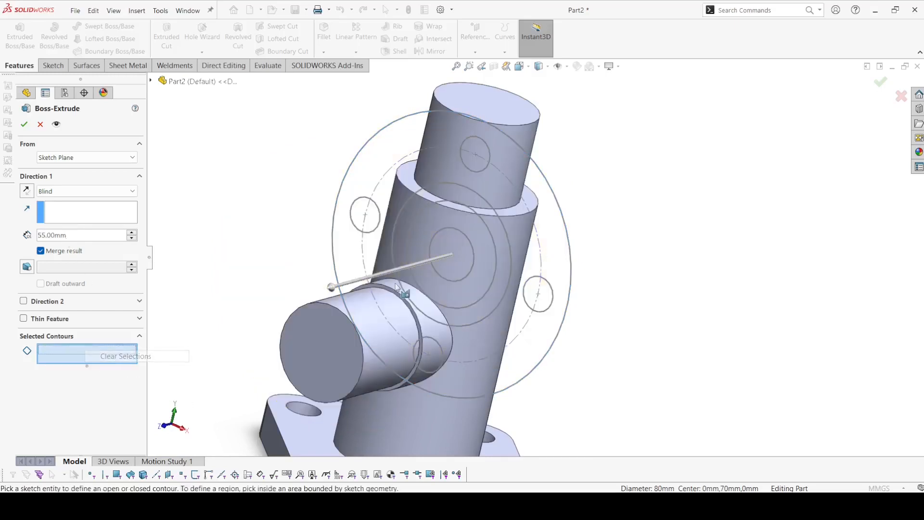
Step: Select the outer ring around the bolt holes, the two inner rings and the central disc as the extrusion regions
click(539, 205)
scroll(410, 285, down, 5)
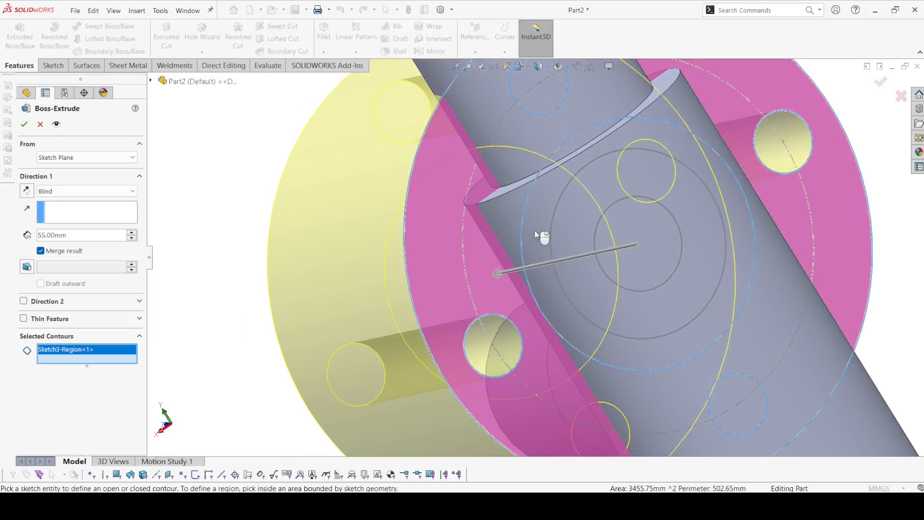
click(541, 235)
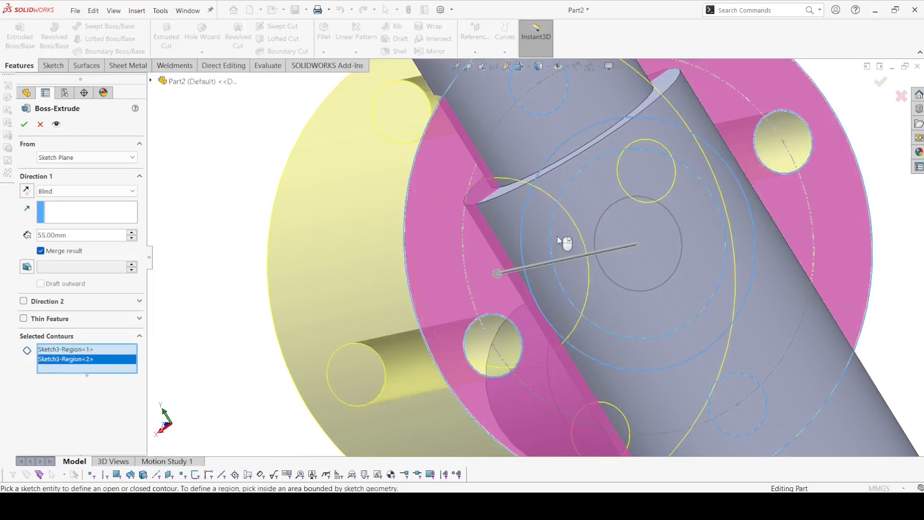
click(583, 223)
click(654, 248)
scroll(654, 247, up, 5)
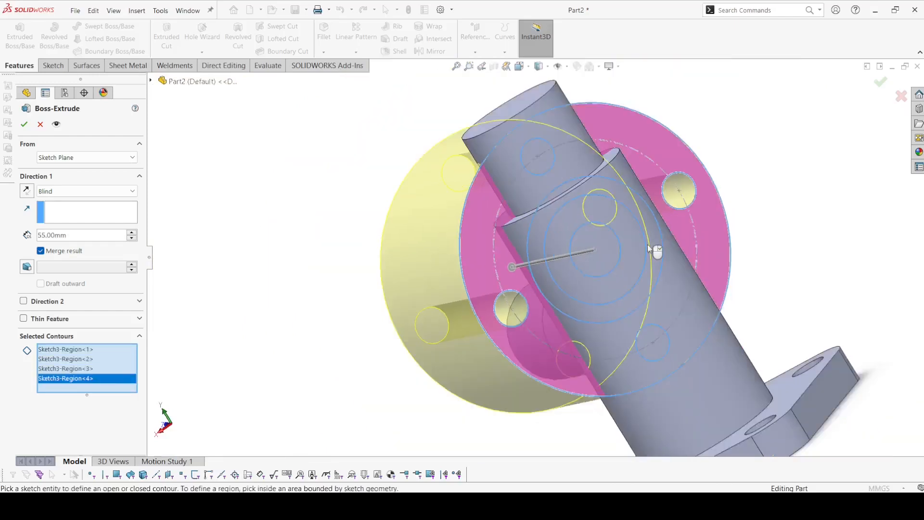
Step: Start the round flange extrusion from a 55 mm offset and reverse the offset away from the side boss
click(84, 162)
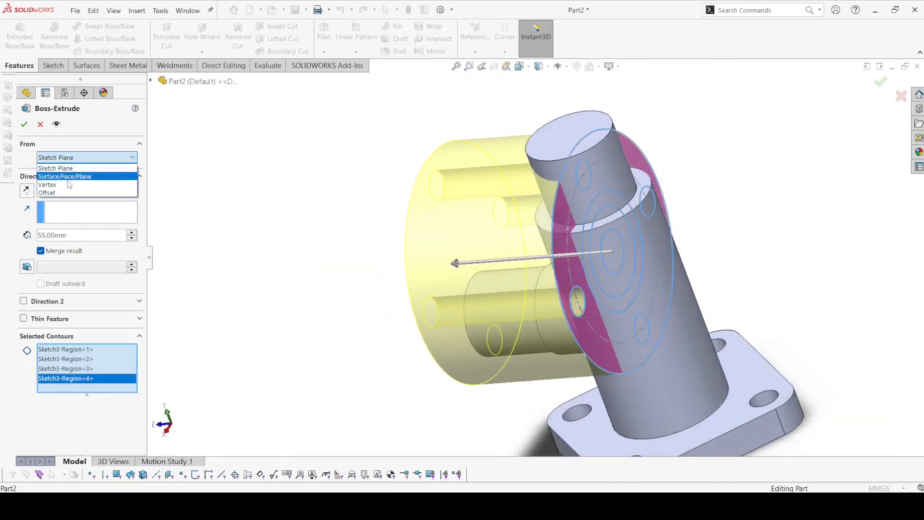
click(69, 192)
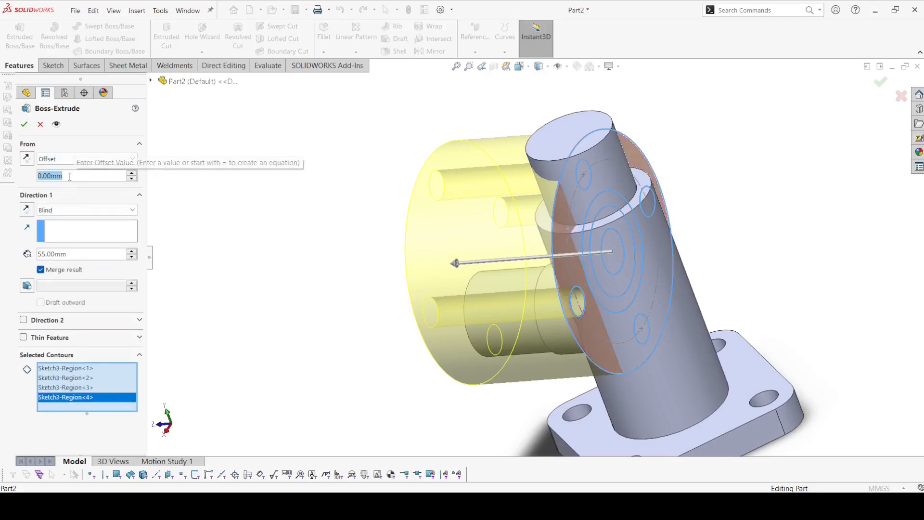
text(55)
key(Return)
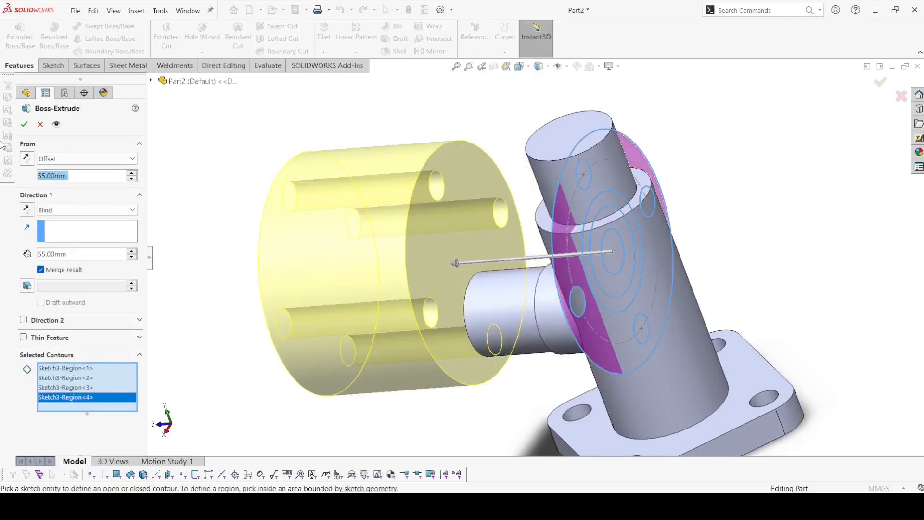
click(26, 158)
middle_drag(236, 217, 250, 211)
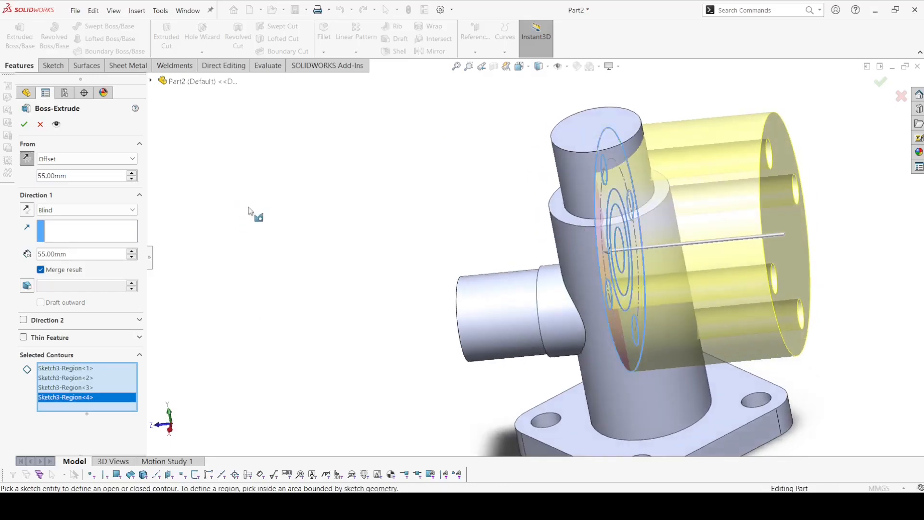
Step: Set the round flange's extrusion depth to 10 mm and finish the boss
text(10)
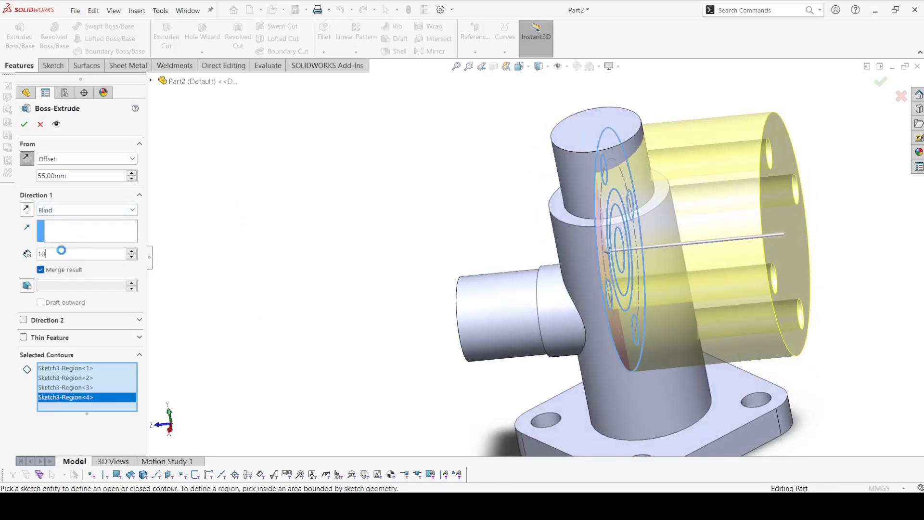
key(Return)
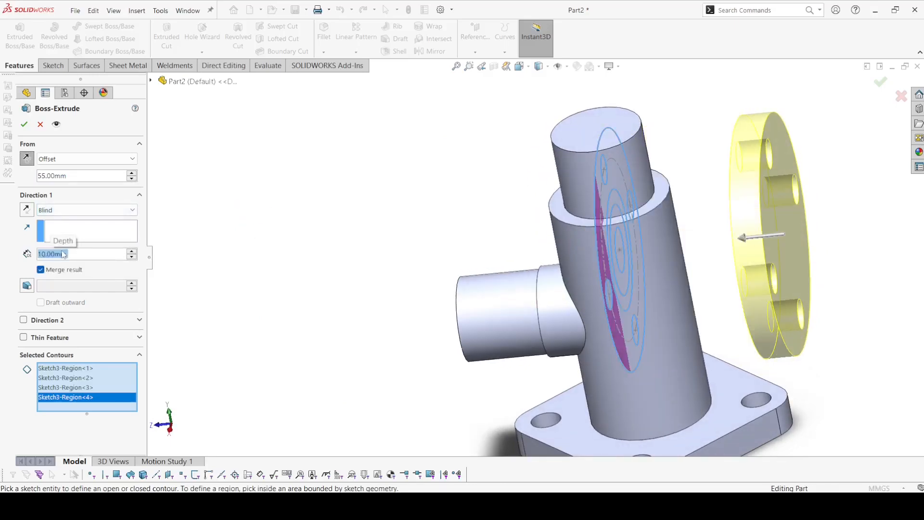
click(24, 124)
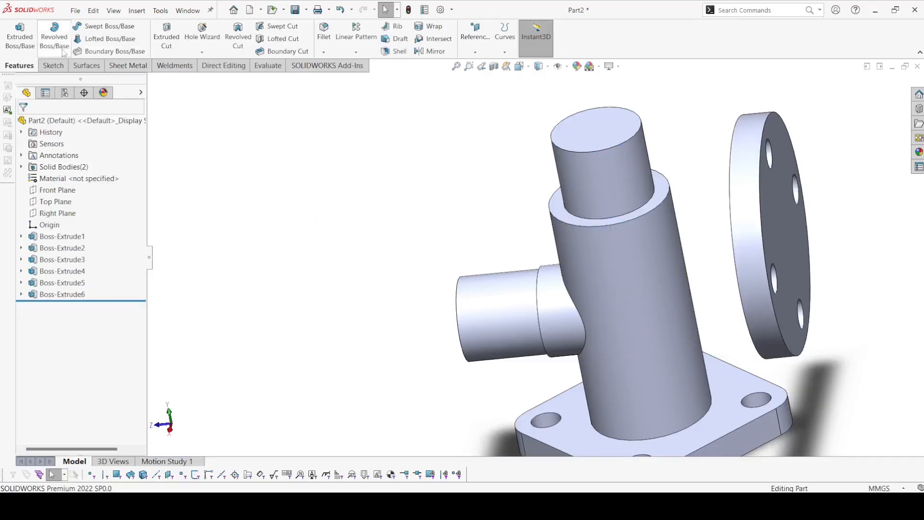
Step: Start another Extruded Boss from the round flange's sketch, selecting the innermost ring and the central disc as regions
click(19, 36)
click(151, 82)
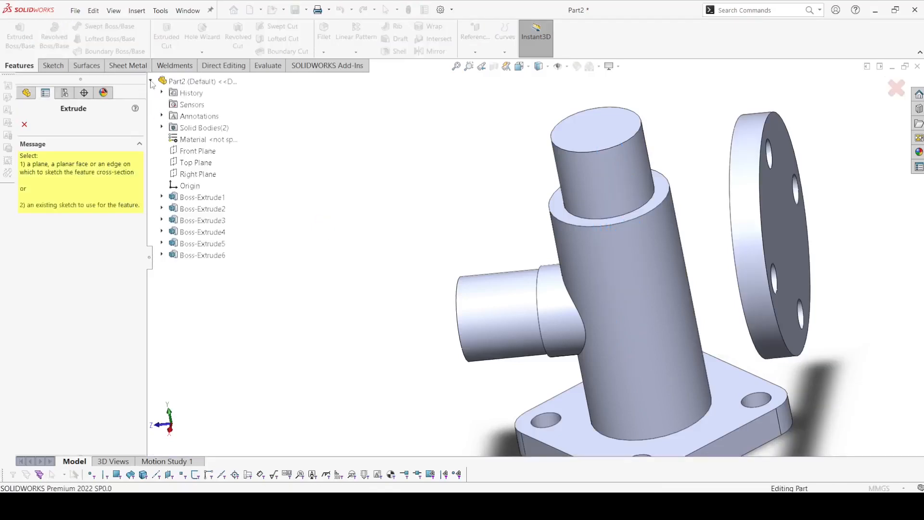
click(162, 255)
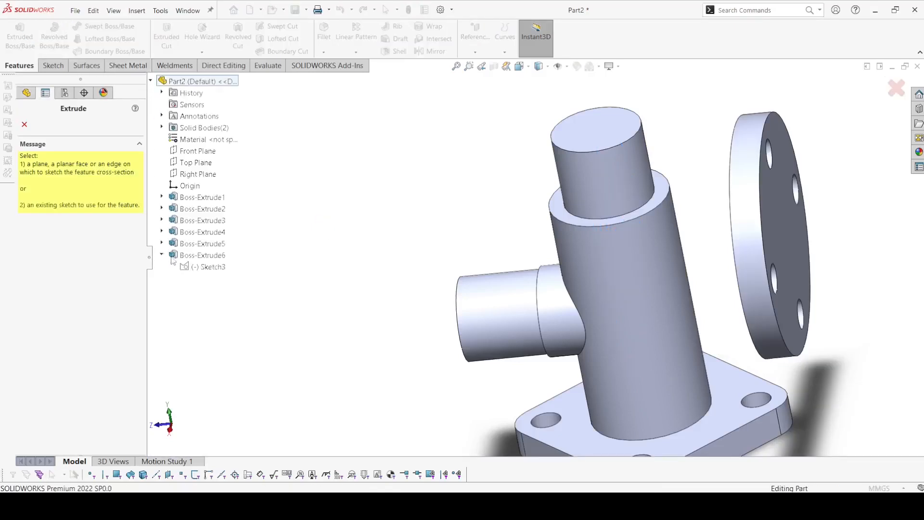
click(201, 267)
middle_drag(335, 300, 327, 305)
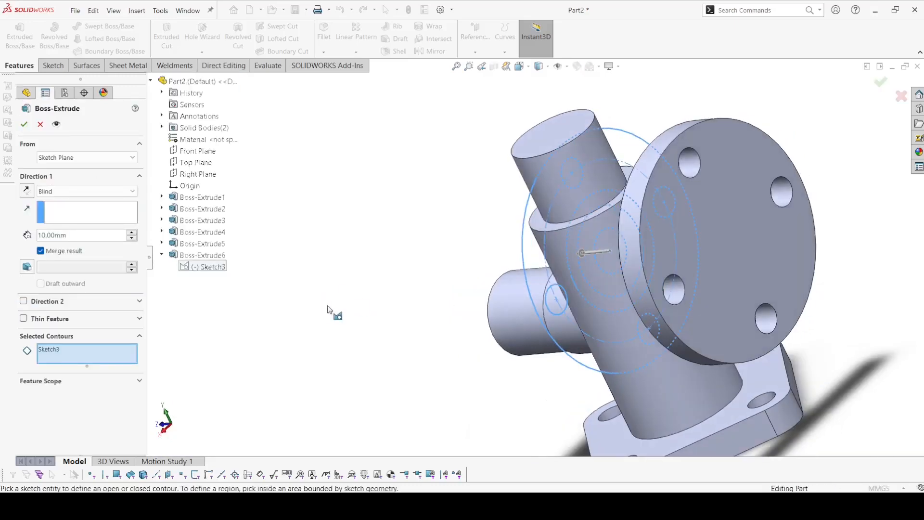
scroll(588, 243, down, 5)
click(598, 184)
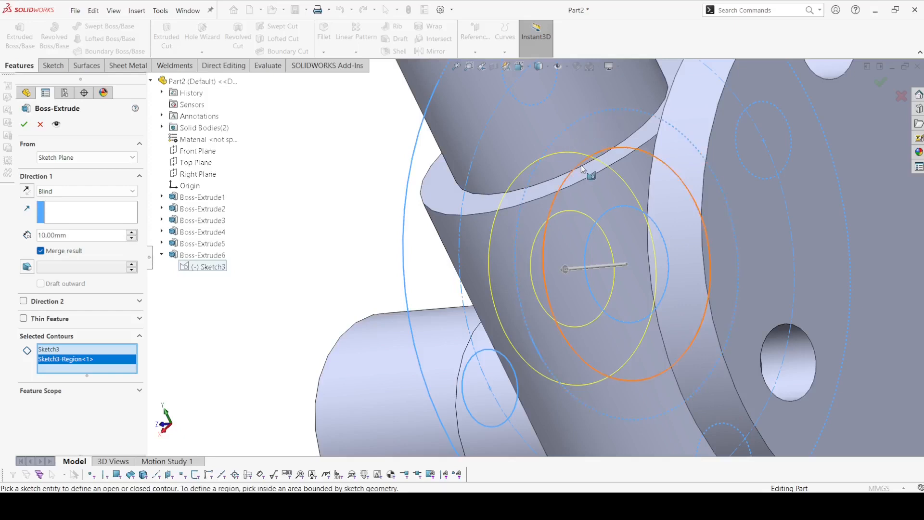
click(619, 249)
scroll(620, 249, up, 3)
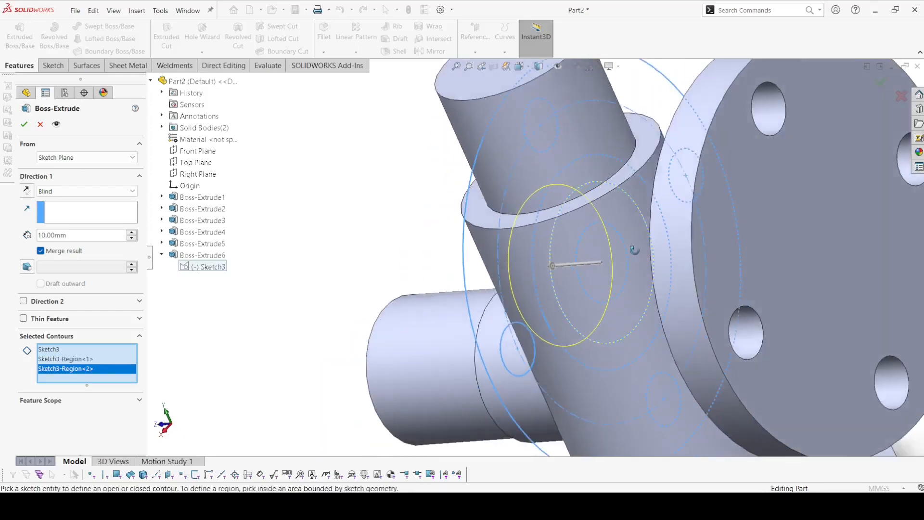
middle_drag(620, 248, 651, 261)
Step: Reverse the extrusion and end it with Up To Surface at the round flange's inner face, joining the flange to the central cylinder
click(27, 191)
click(87, 191)
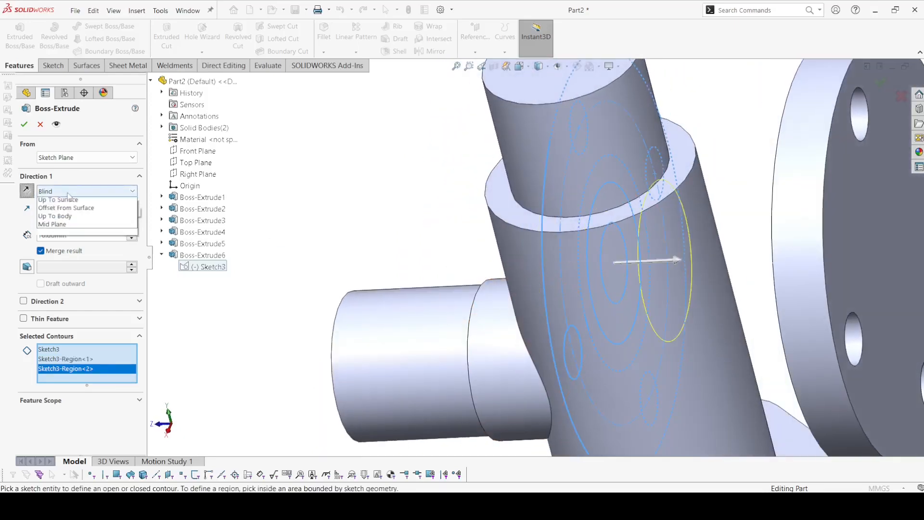
click(58, 234)
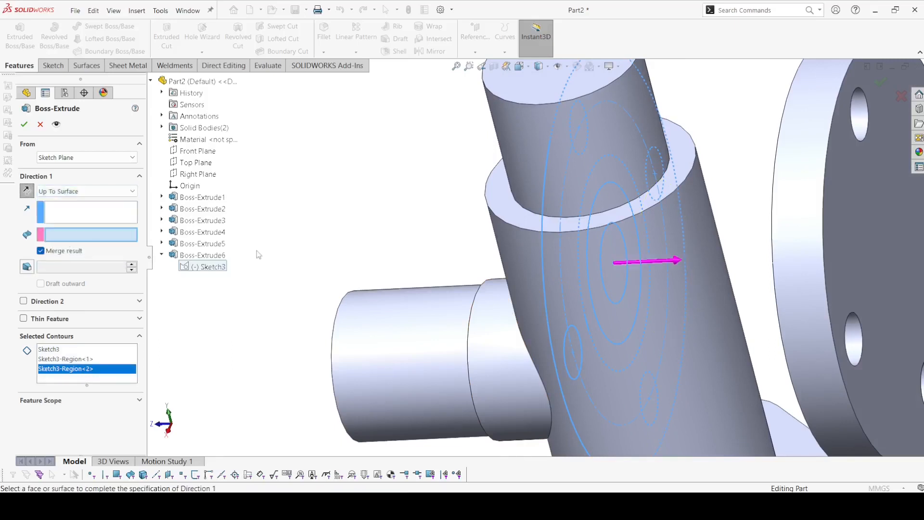
middle_drag(256, 251, 147, 127)
click(676, 200)
click(24, 124)
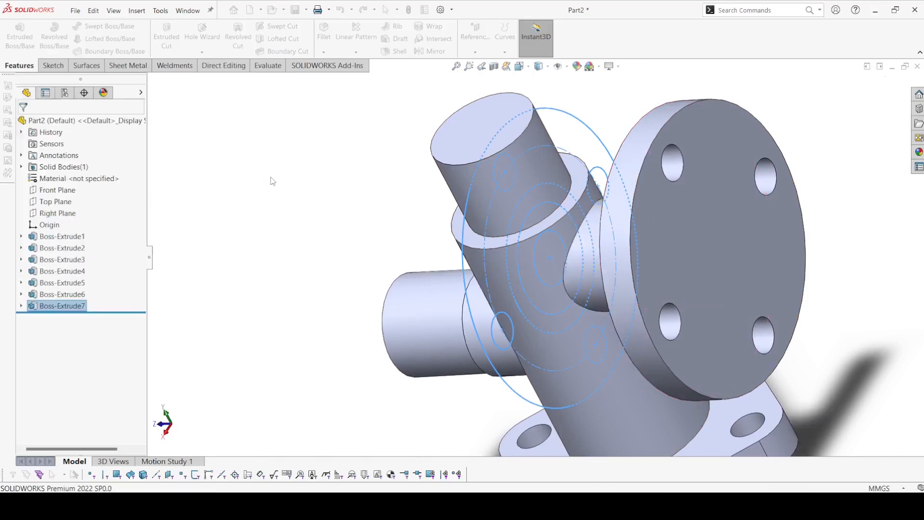
click(297, 186)
Step: Start a sketch on the Right Plane and draw a vertical centerline from the origin to the midpoint of the cylinder's top edge
scroll(303, 205, up, 2)
middle_drag(305, 209, 331, 174)
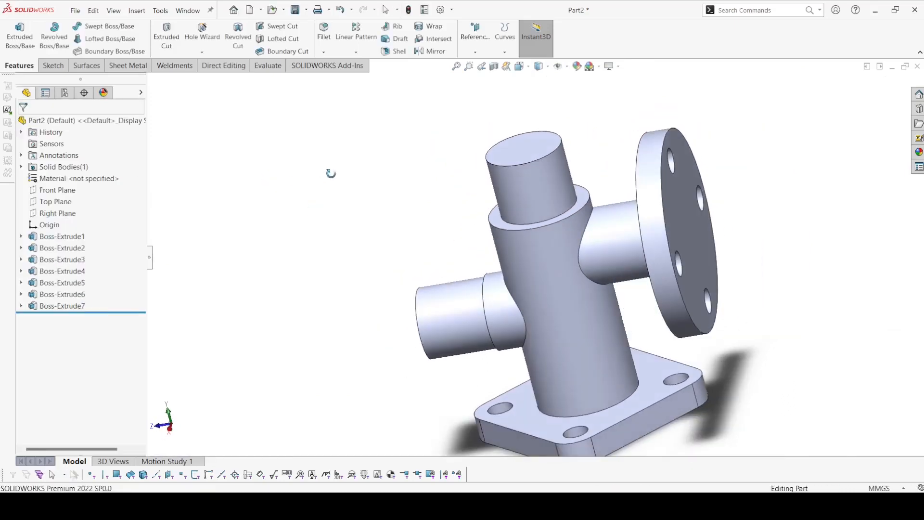
click(57, 213)
click(67, 194)
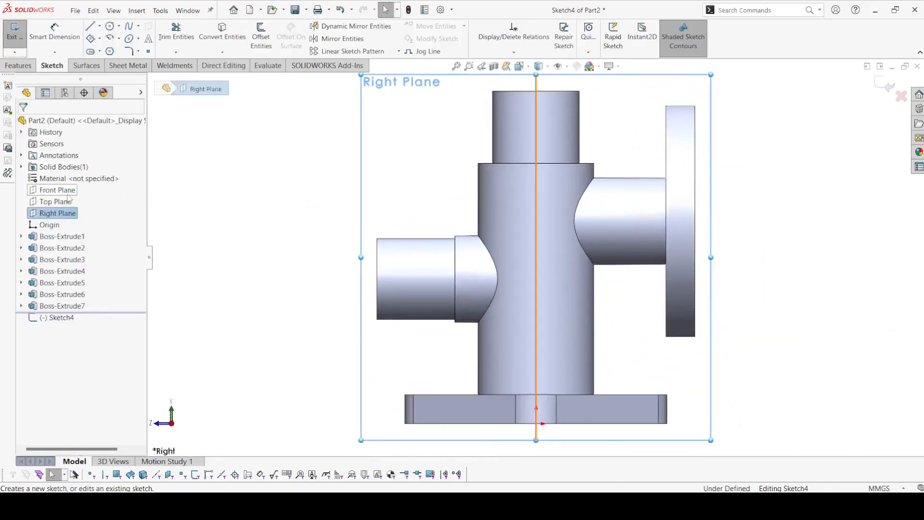
click(99, 26)
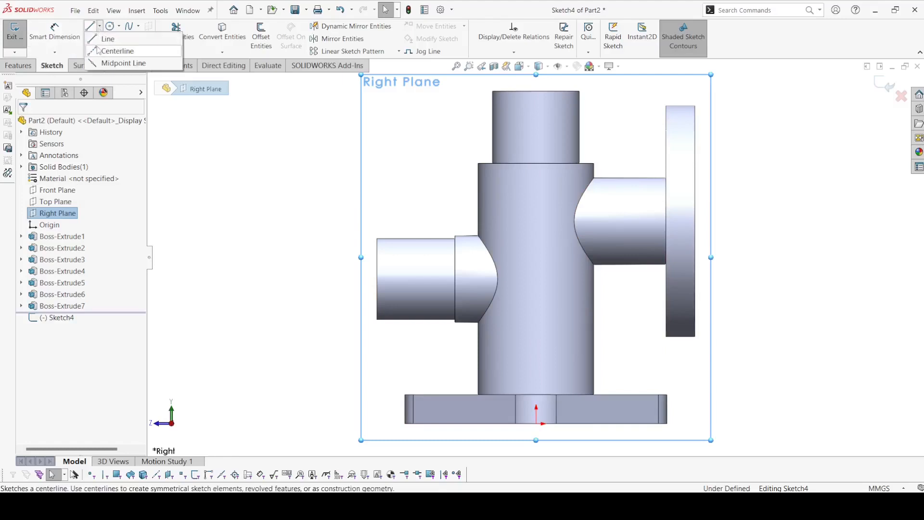
click(112, 42)
click(536, 424)
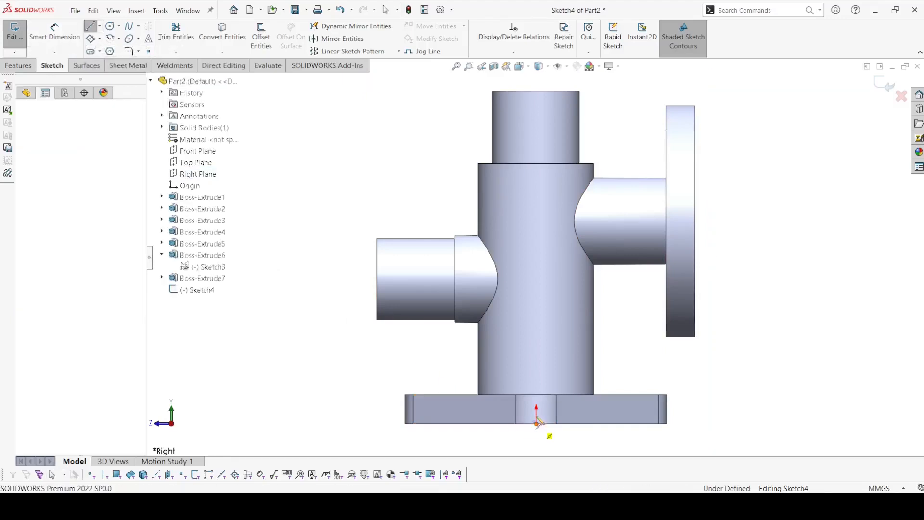
click(536, 90)
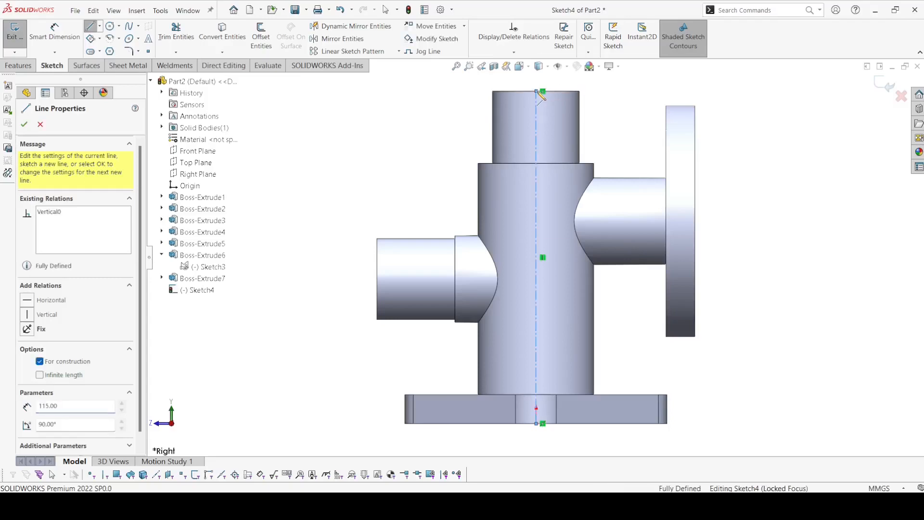
right_click(537, 91)
click(558, 98)
Step: Sketch a stepped half profile beside the centerline, from its upper end through two vertical segments and a flared lower segment to the origin
click(90, 26)
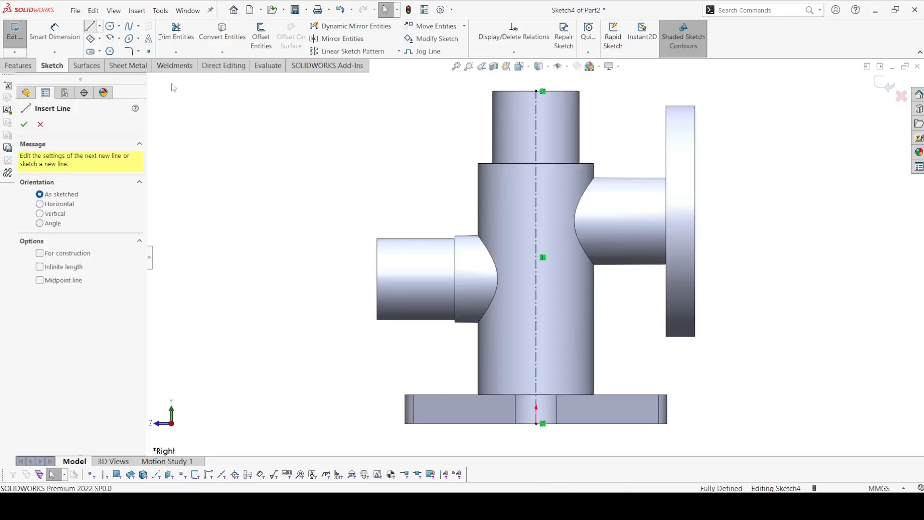
click(537, 91)
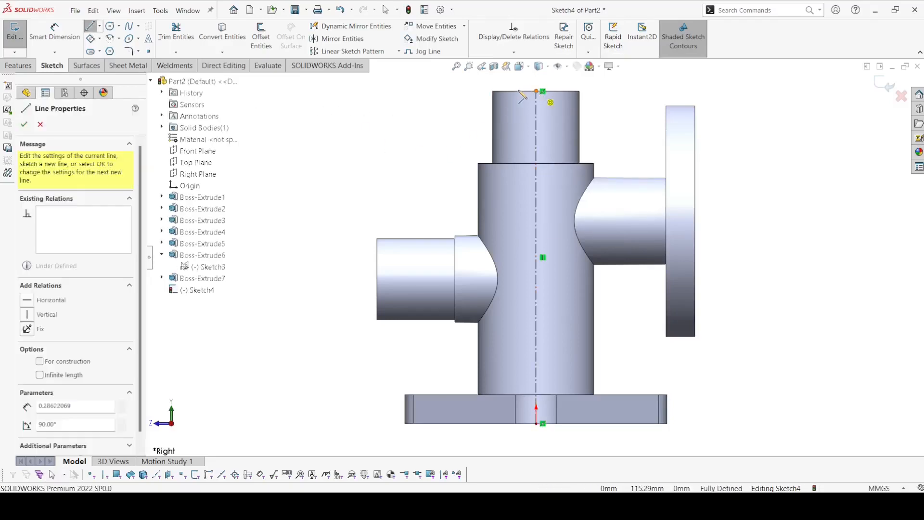
click(513, 91)
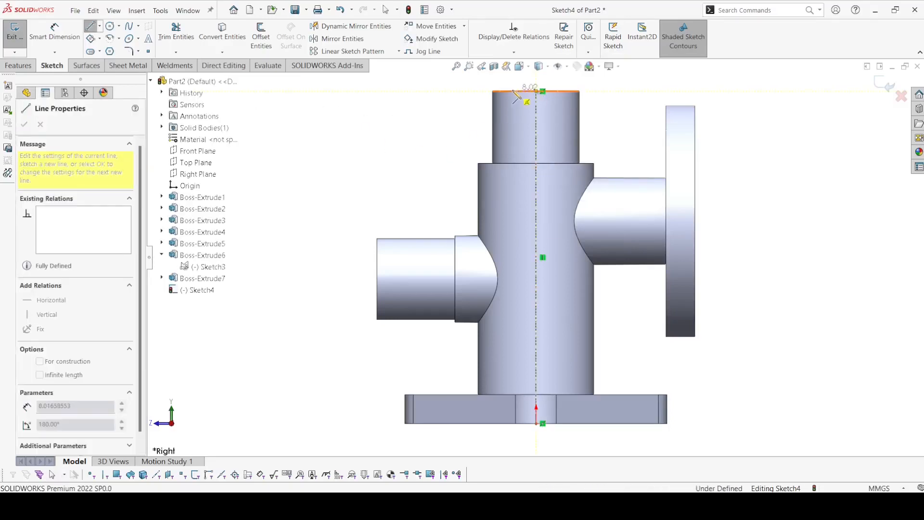
click(513, 209)
click(493, 209)
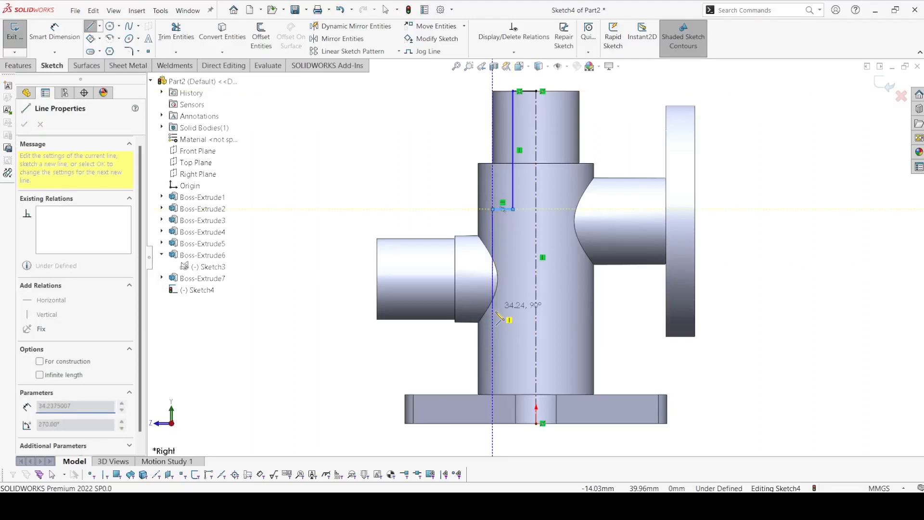
click(493, 318)
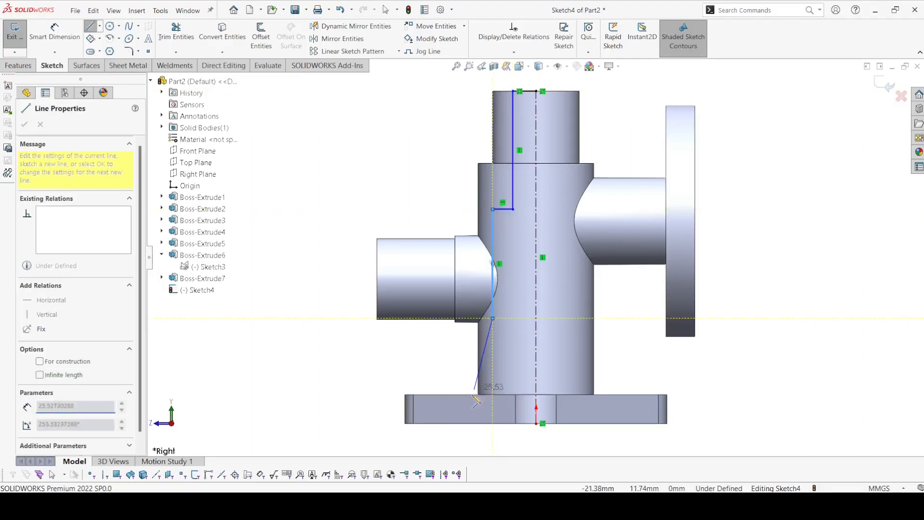
click(464, 423)
click(536, 424)
right_click(537, 424)
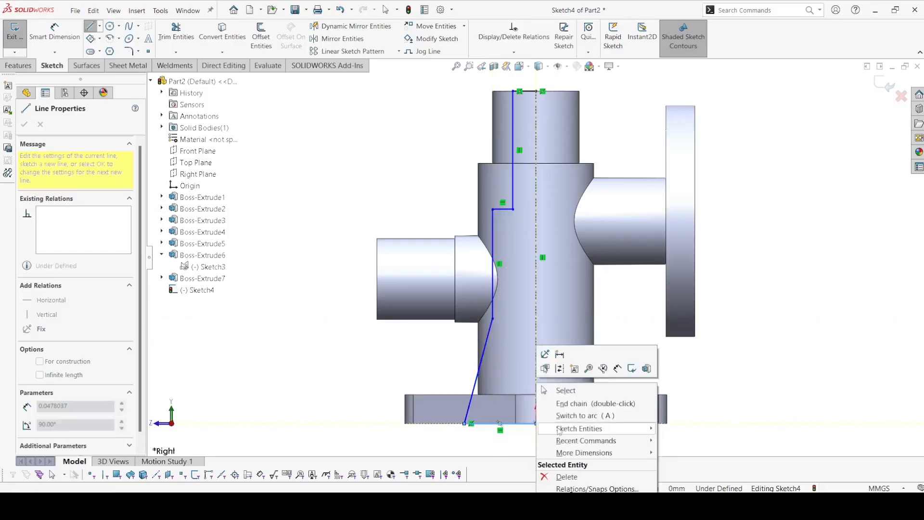
click(565, 390)
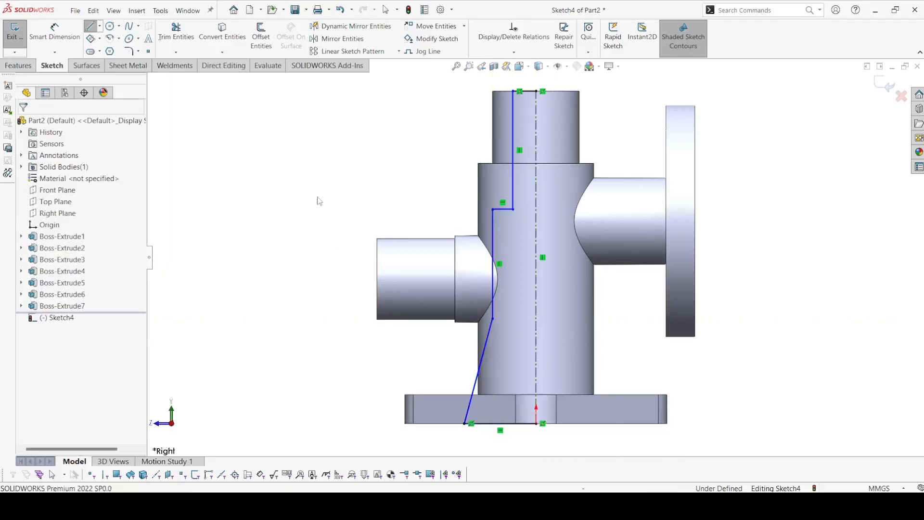
Step: Dimension the profile's upper vertical line 8 mm from the centerline
click(53, 27)
click(539, 118)
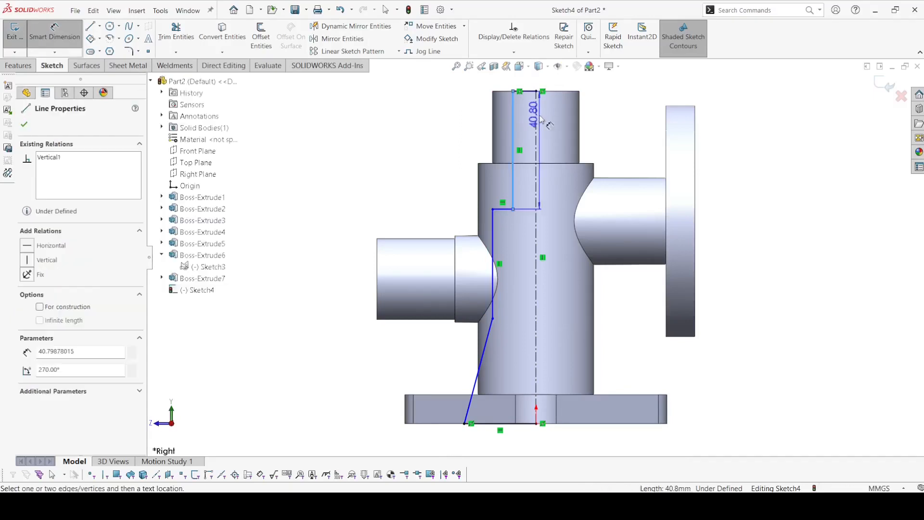
click(536, 116)
click(537, 74)
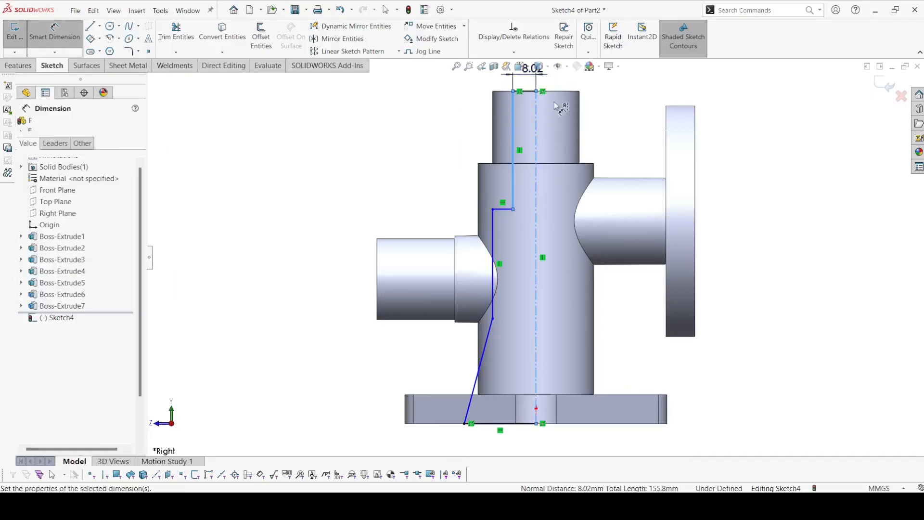
text(8)
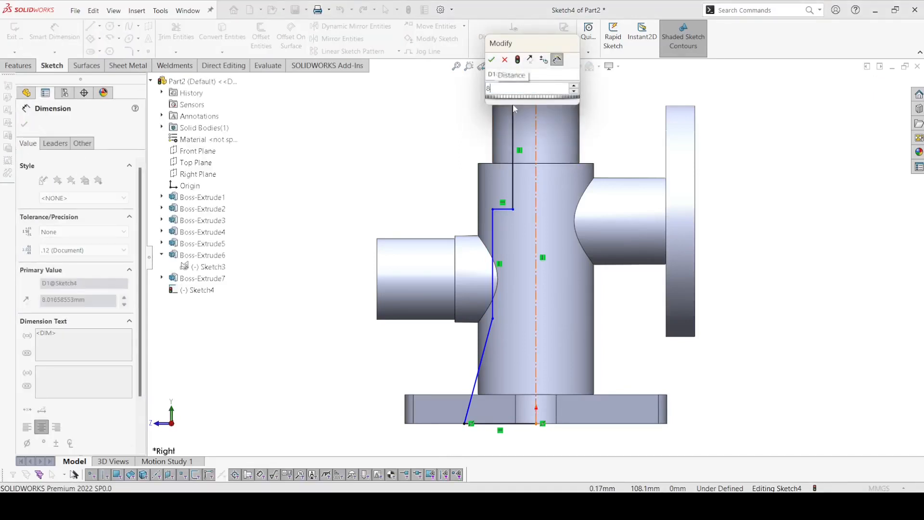
key(Return)
Step: Dimension the profile's lower vertical line as a 25 mm diameter across the centerline
click(493, 241)
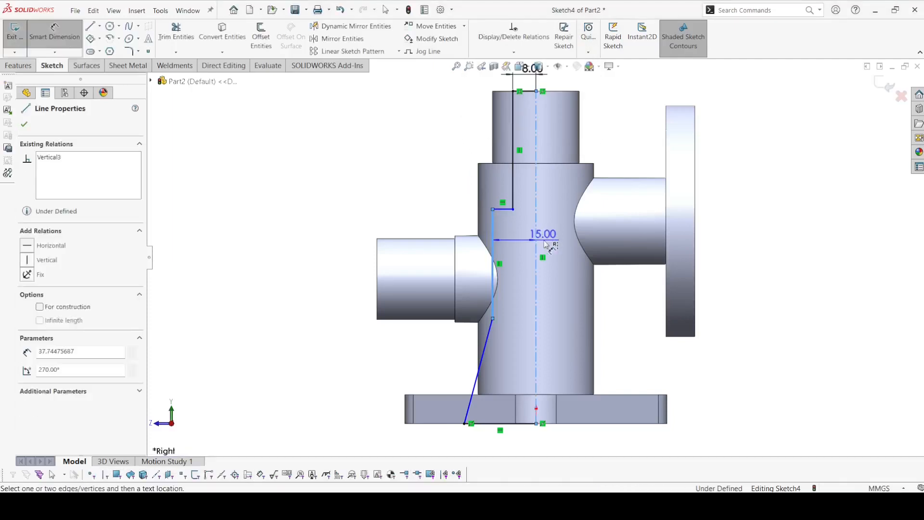
click(538, 243)
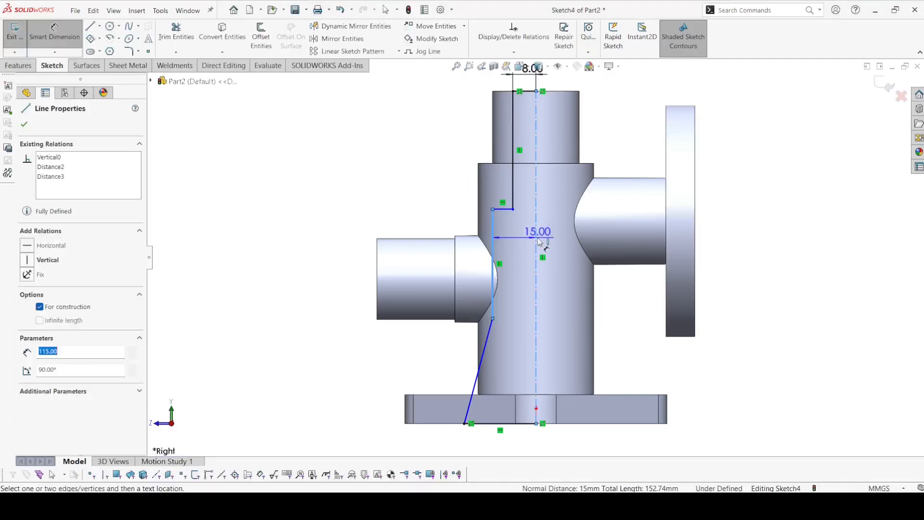
click(568, 255)
text(25)
key(Return)
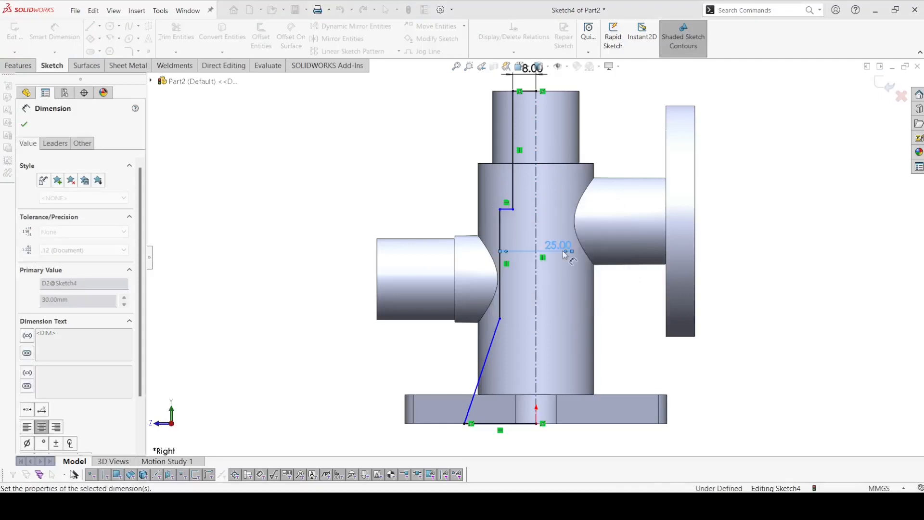
Step: Try to dimension the bore profile's lower outer corner as a diameter across the centerline
click(465, 423)
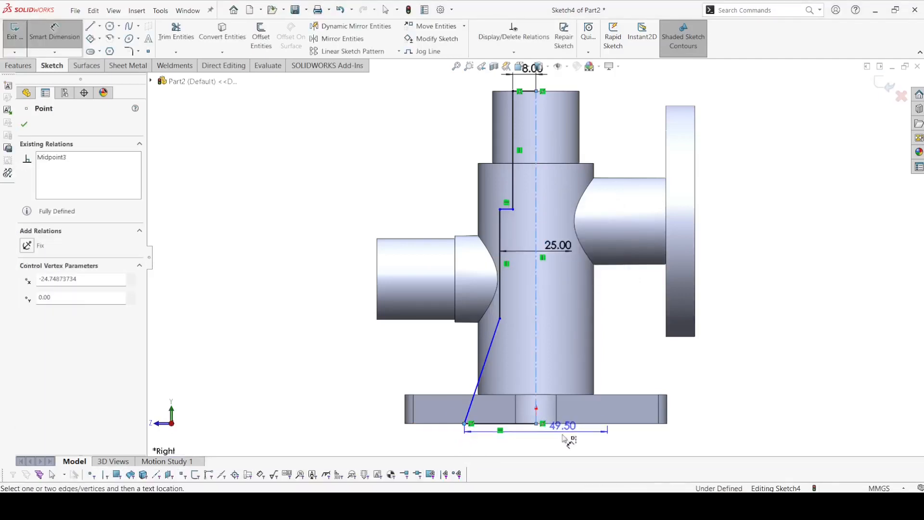
click(536, 417)
click(547, 443)
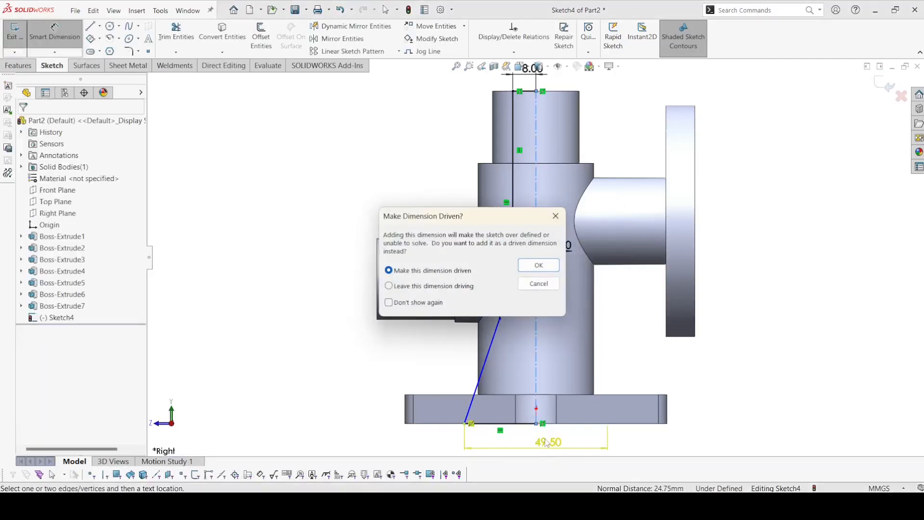
click(560, 216)
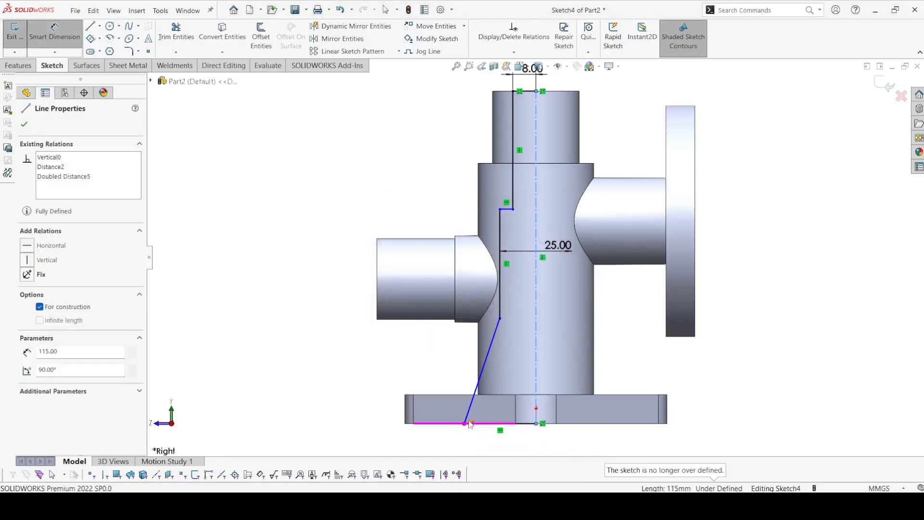
click(465, 424)
click(536, 414)
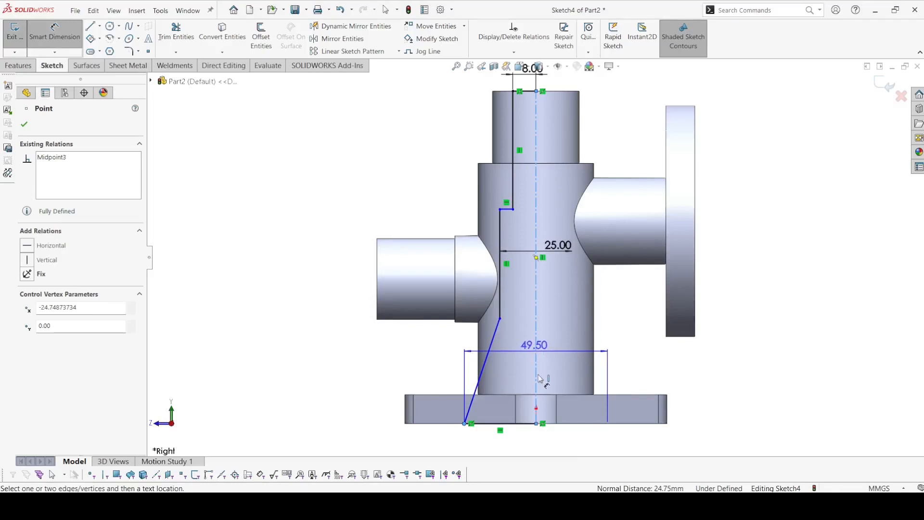
click(550, 458)
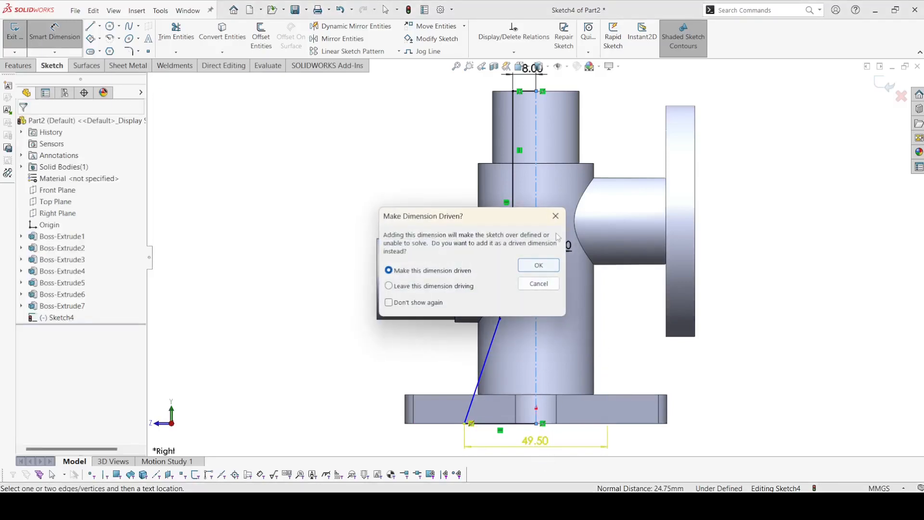
click(556, 216)
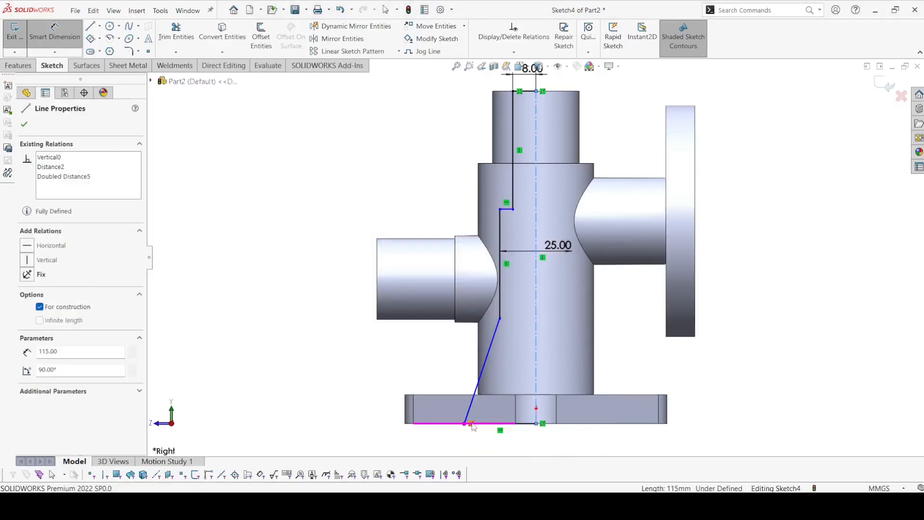
Step: Delete the vertical centerline with its dimensions and the midpoint relation at the profile's lower outer corner
key(Delete)
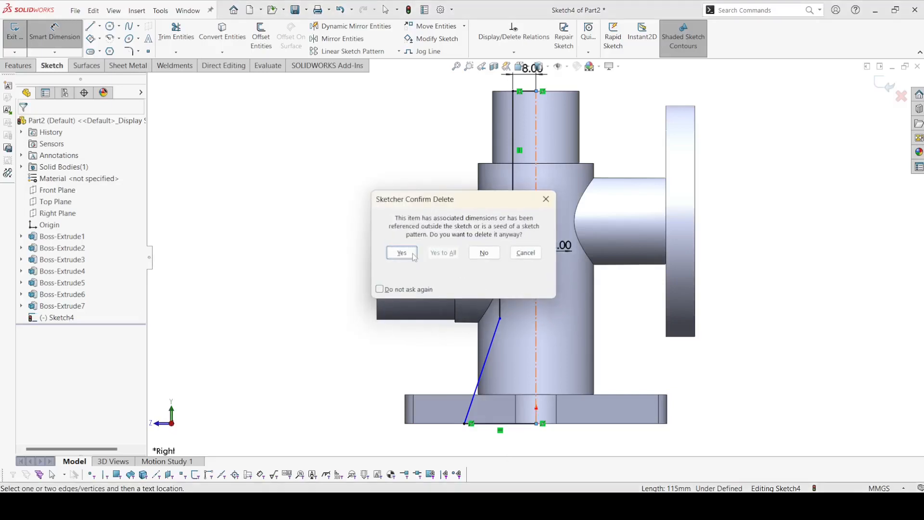
click(413, 255)
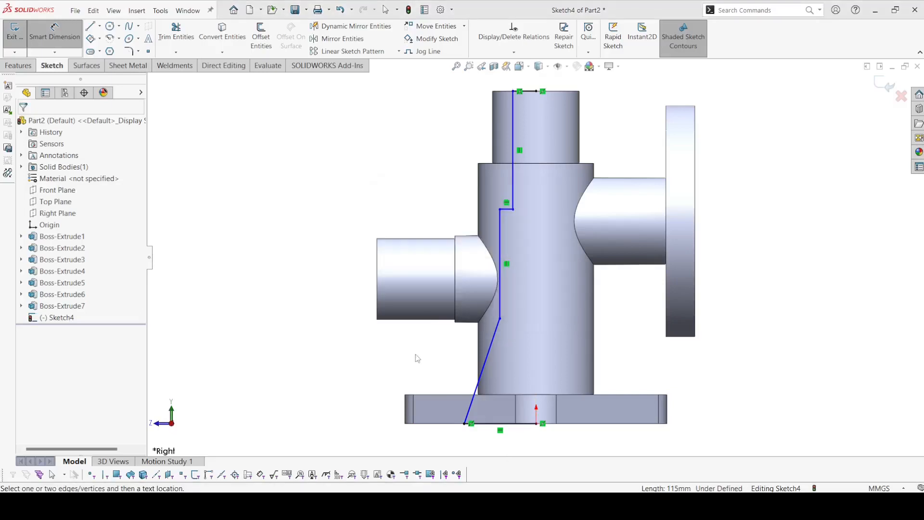
key(Escape)
click(471, 425)
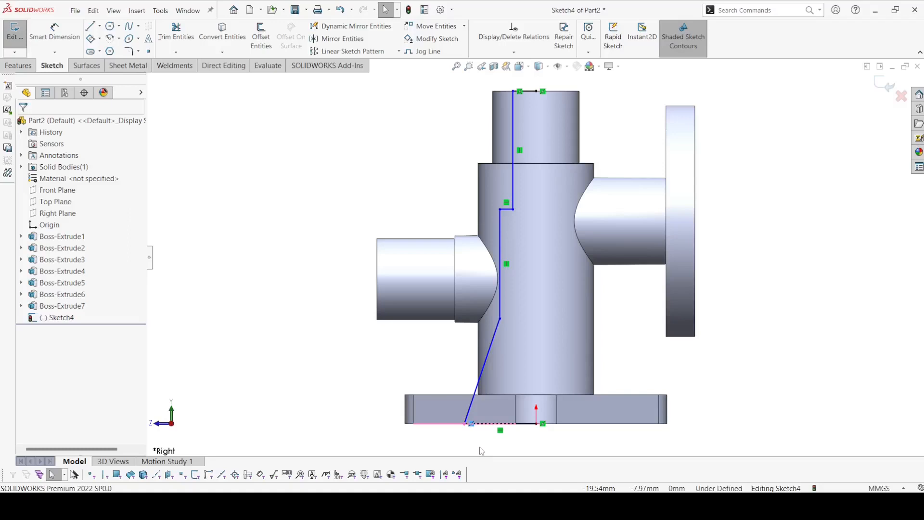
key(Delete)
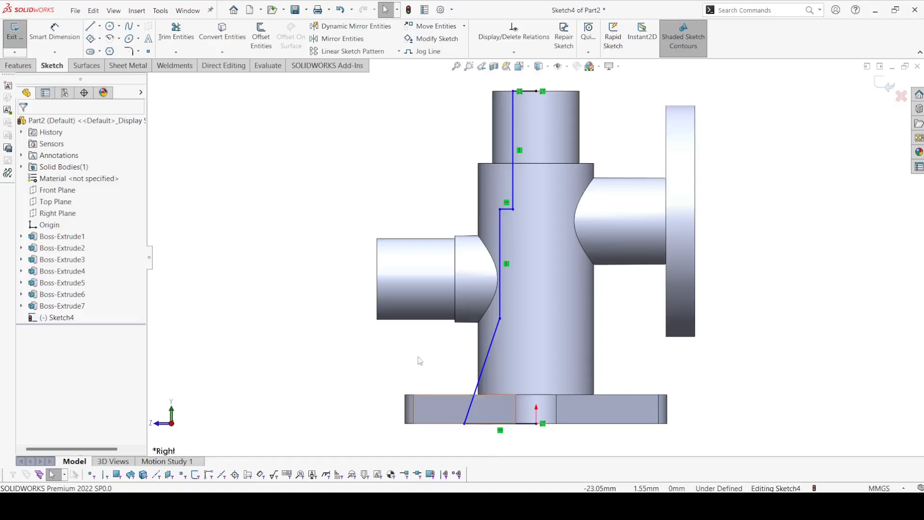
Step: Draw a new vertical centerline from the midpoint of the cylinder's top edge down to the origin
click(53, 41)
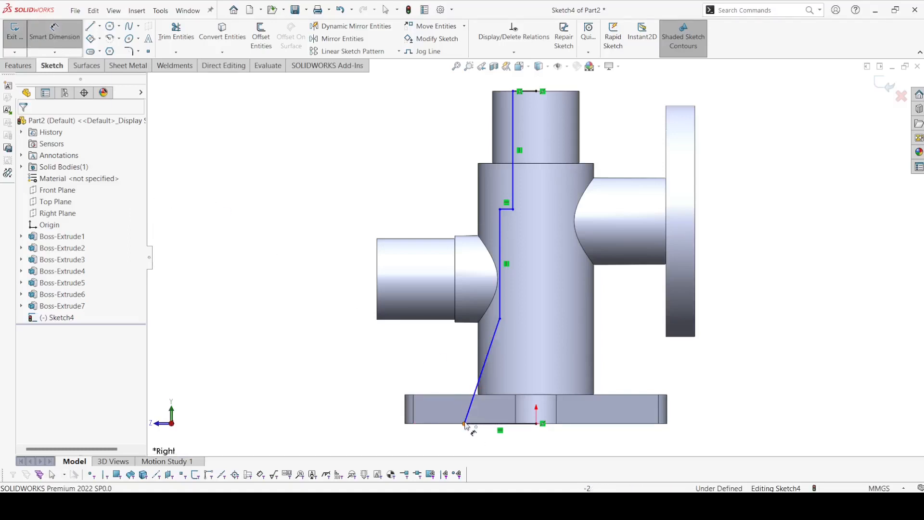
click(100, 26)
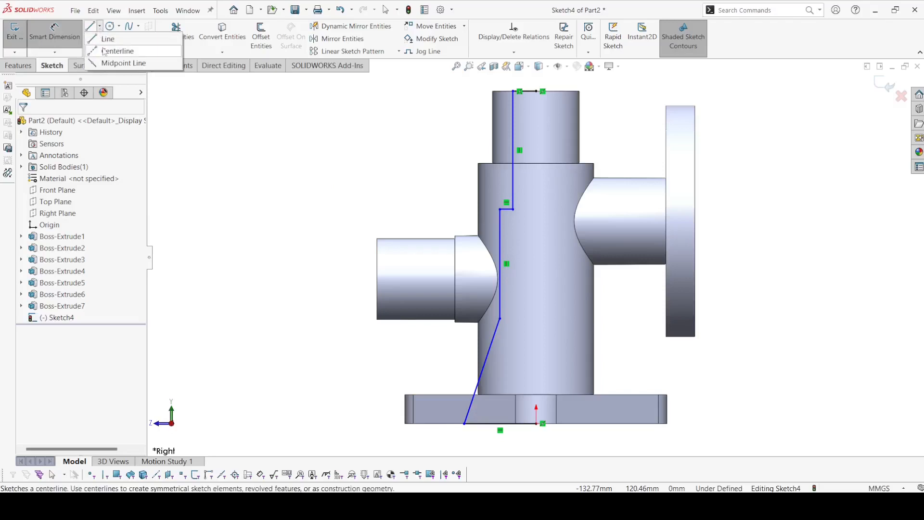
click(106, 50)
click(537, 91)
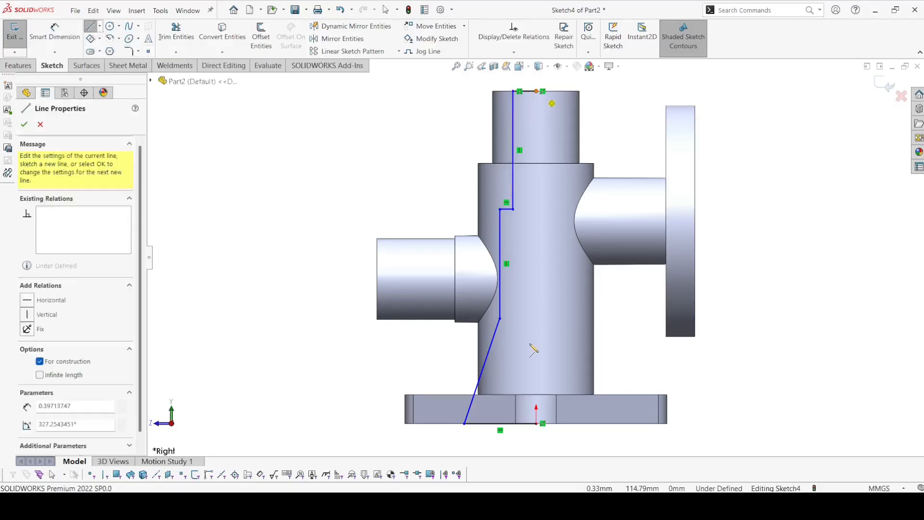
click(537, 424)
right_click(536, 424)
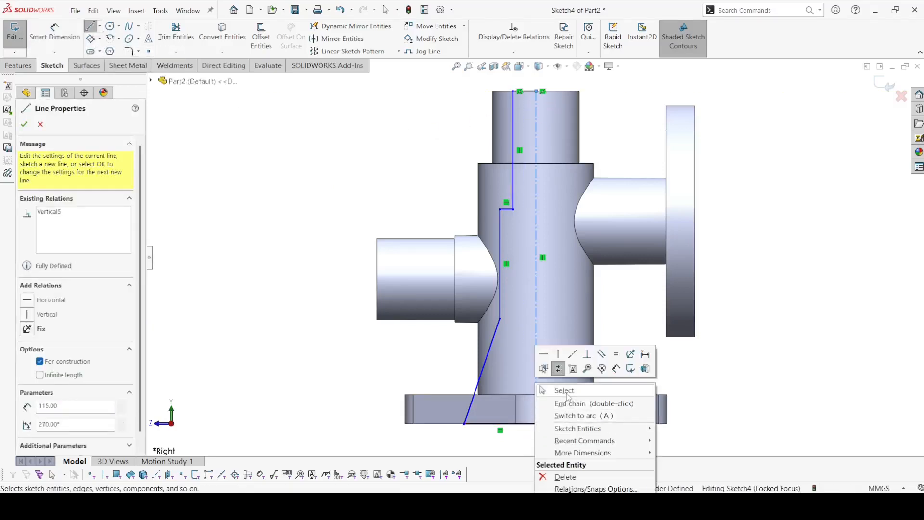
click(564, 391)
Step: Dimension the profile's upper vertical line as a 16 mm diameter across the centerline
click(54, 33)
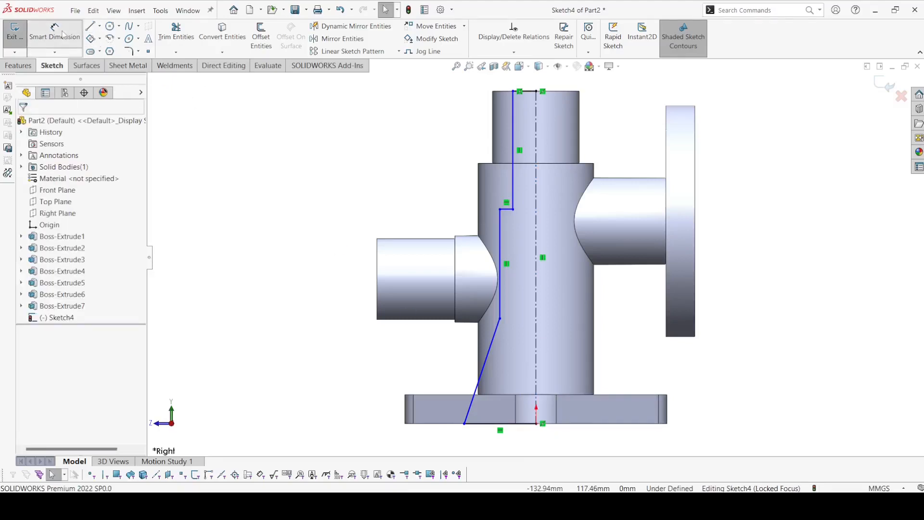
click(513, 128)
click(536, 130)
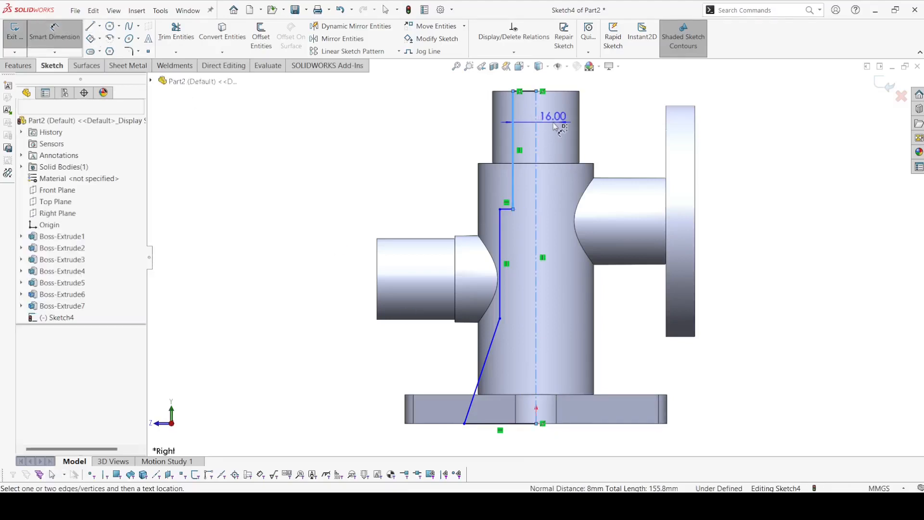
click(546, 169)
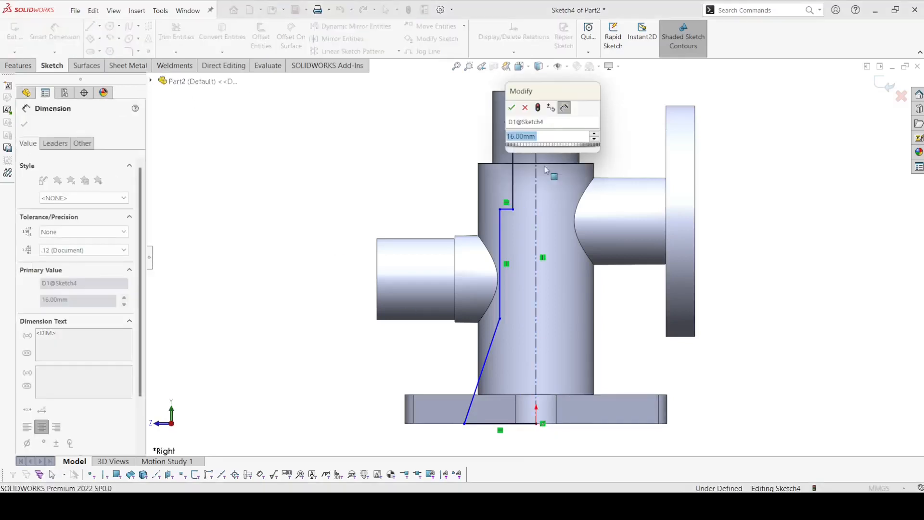
click(512, 111)
Step: Dimension the profile's lower vertical line as a 25 mm diameter across the new centerline
click(500, 233)
click(536, 246)
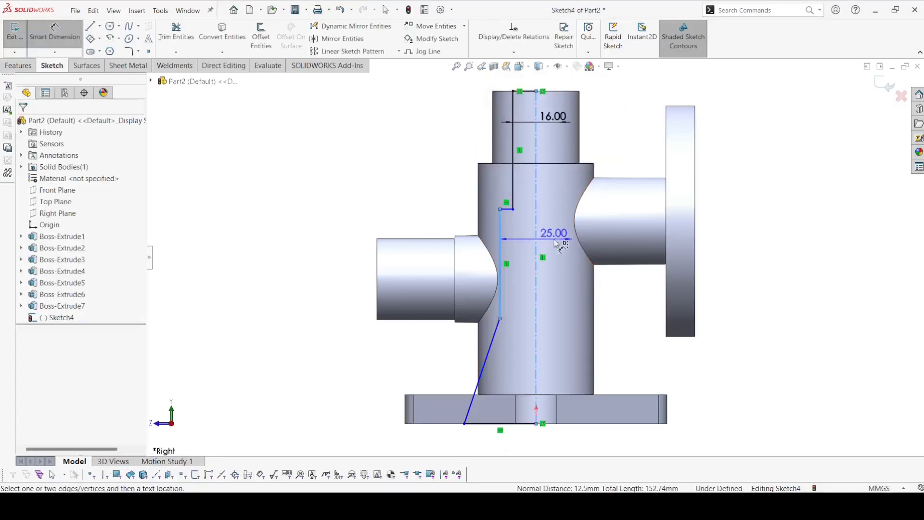
click(559, 243)
click(512, 221)
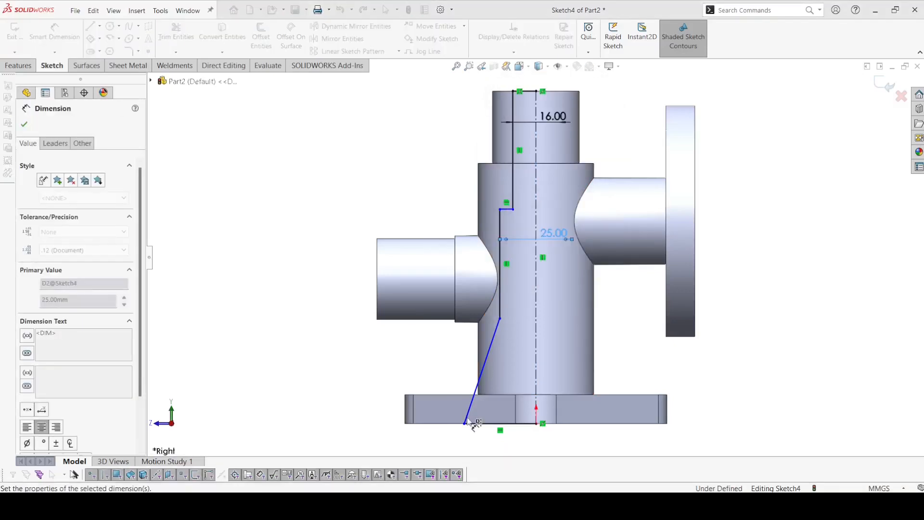
Step: Dimension the flare's lower outer corner as a 30 mm diameter across the centerline
click(464, 423)
click(537, 393)
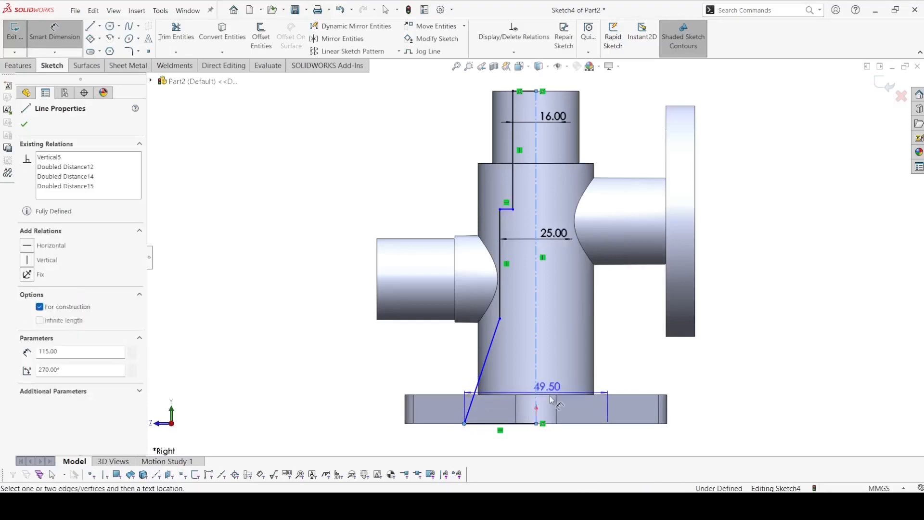
click(565, 368)
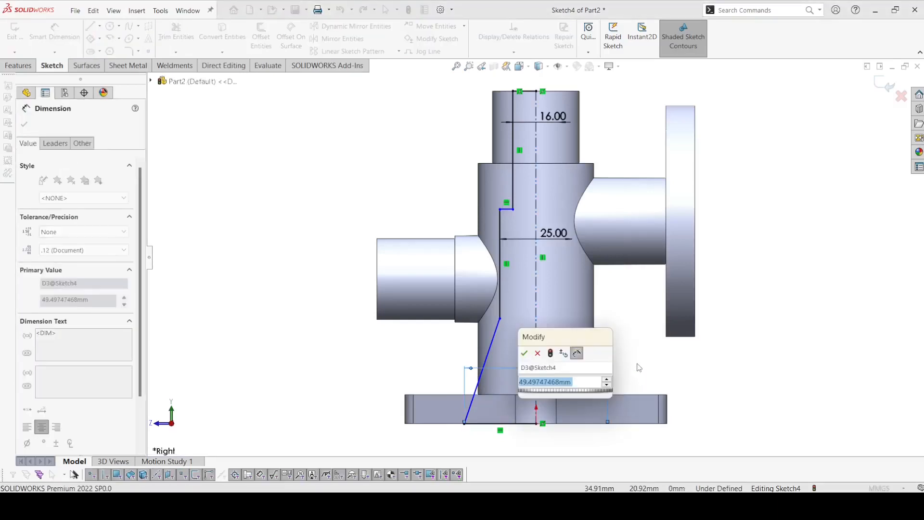
text(30)
key(Return)
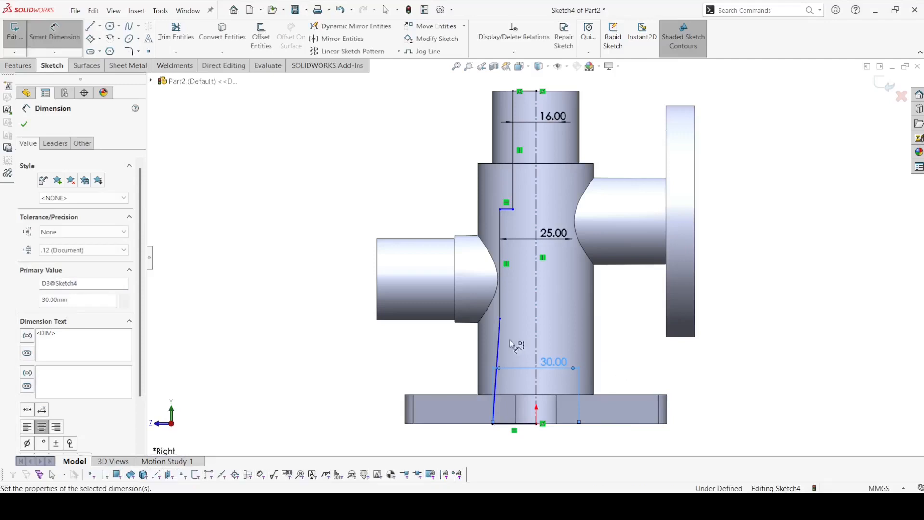
Step: Dimension the height from the profile's base line to the flare's upper end as 35 mm
scroll(510, 342, down, 2)
scroll(539, 338, up, 1)
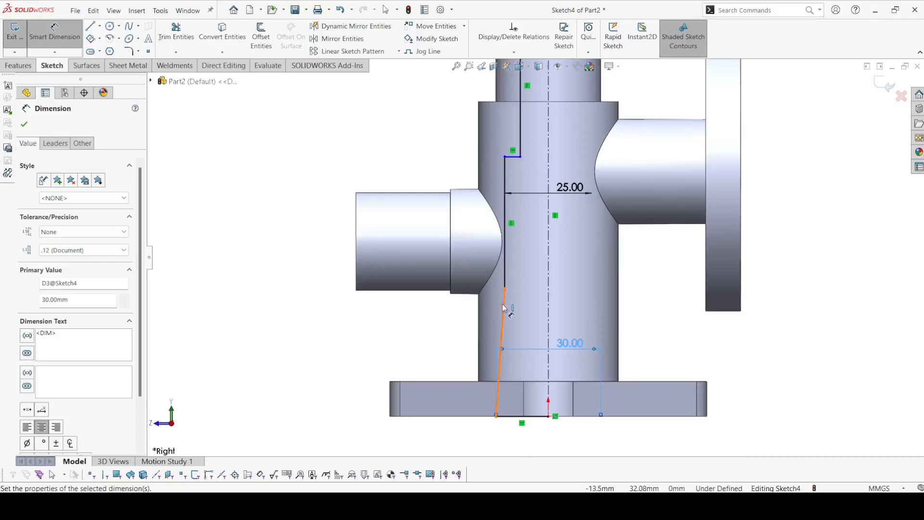
click(505, 289)
click(532, 416)
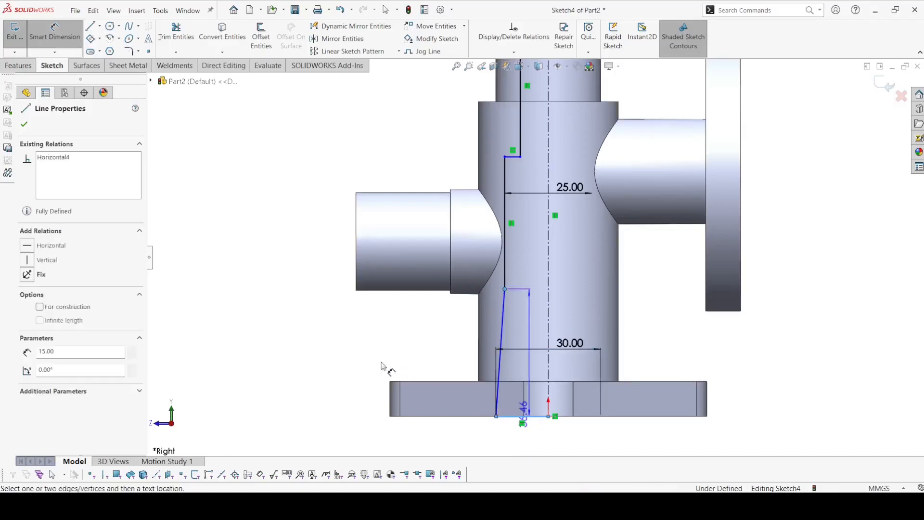
click(357, 360)
text(3)
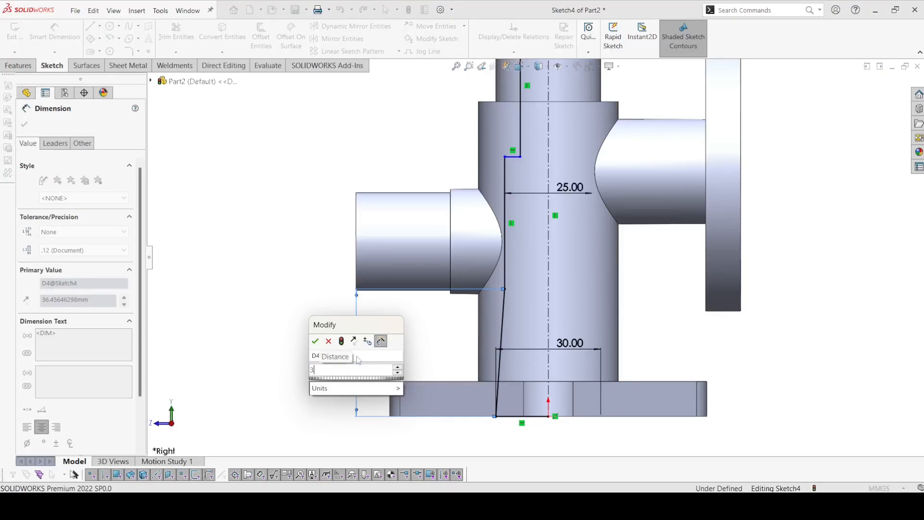
text(5)
key(Return)
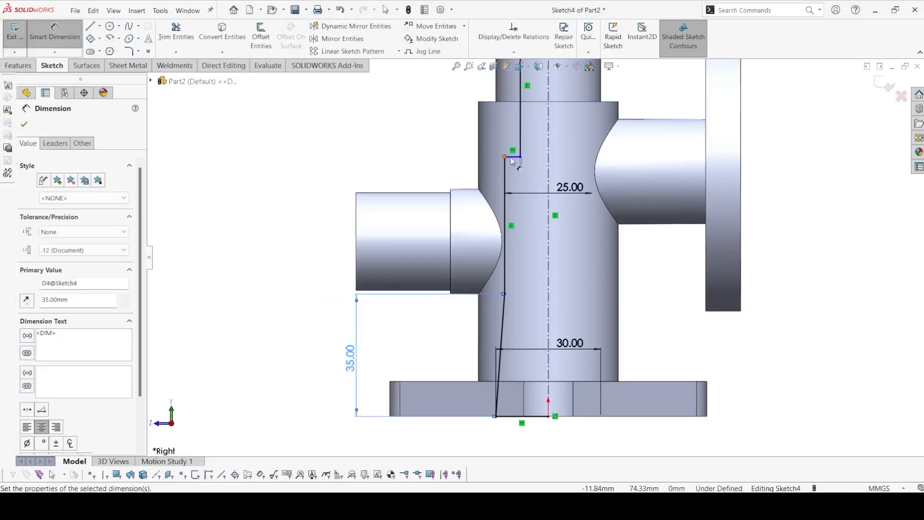
Step: Dimension the distance from the cylinder's top edge to the profile's horizontal step as 30 mm
click(514, 157)
scroll(524, 159, up, 2)
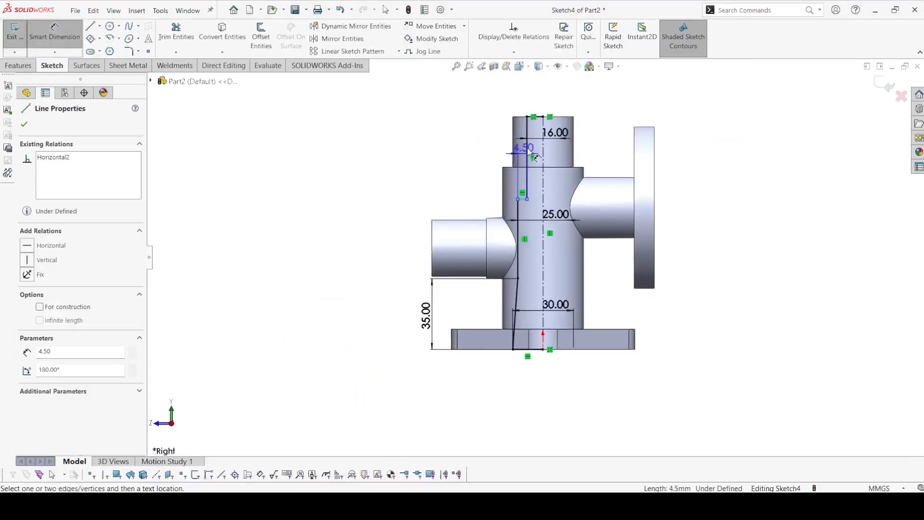
click(517, 118)
click(454, 149)
text(30)
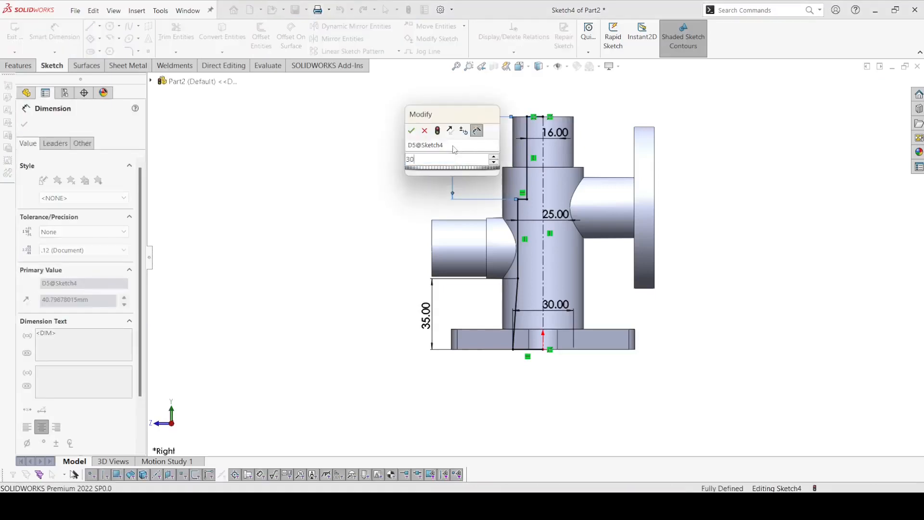
key(Return)
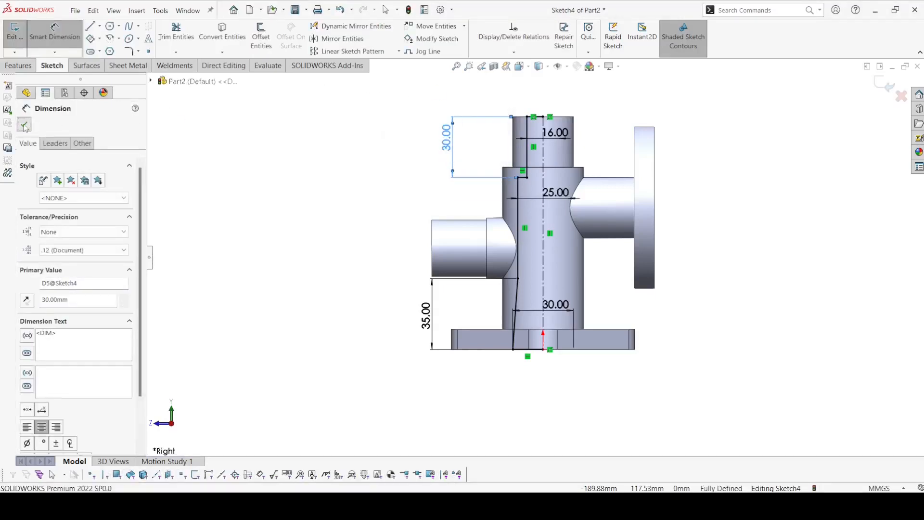
click(25, 125)
Step: Cut the stepped, flared bore by revolving the profile 360 degrees about the vertical centerline with Revolved Cut
click(19, 66)
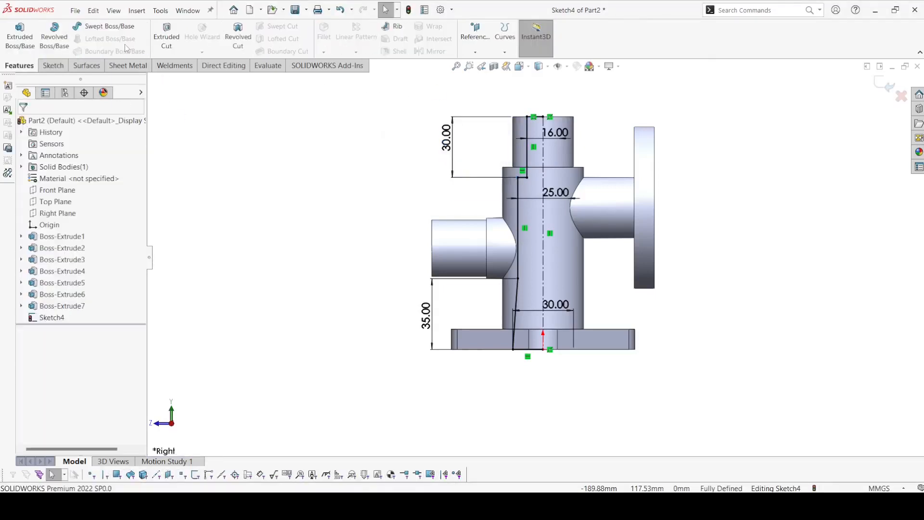
click(233, 37)
click(487, 259)
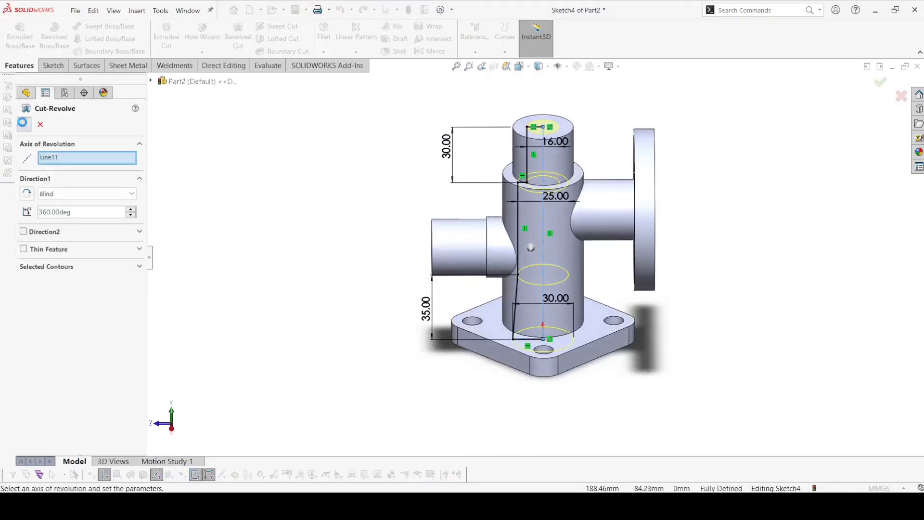
key(Return)
Step: Cut the side boss's bore using Sketch2's inner circle, with Extruded Cut set to Through All in the reversed direction toward the boss's end
middle_drag(319, 206, 352, 144)
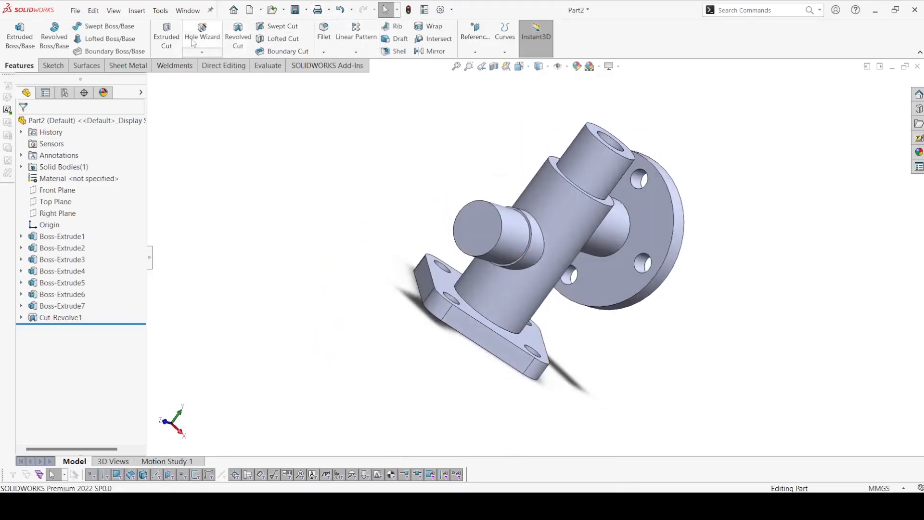
click(167, 37)
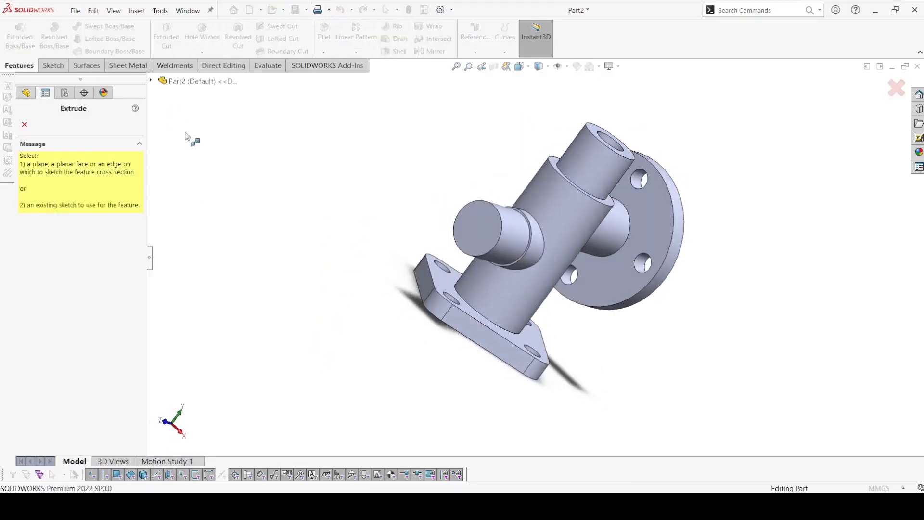
click(152, 81)
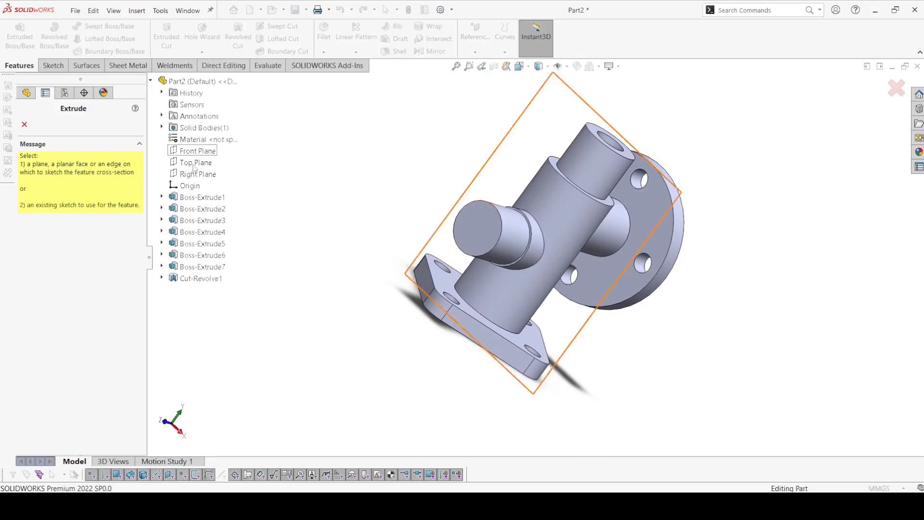
click(162, 244)
click(202, 255)
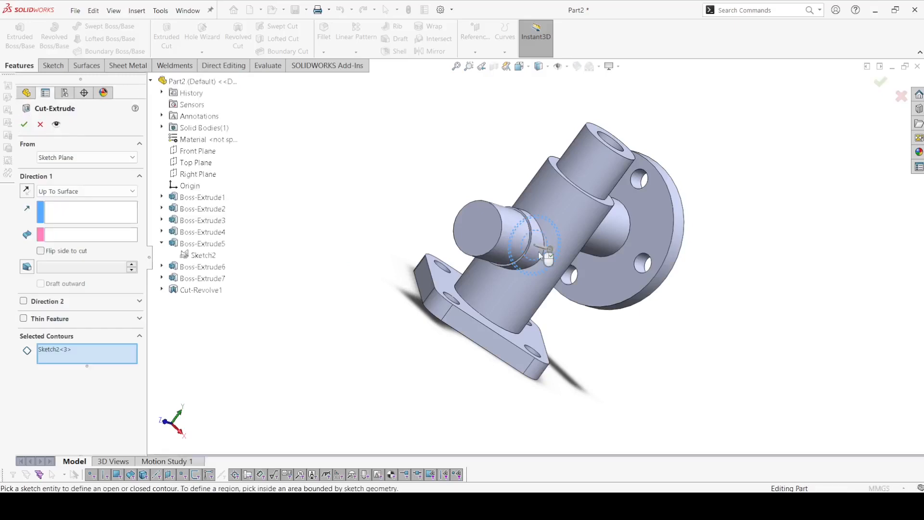
scroll(541, 255, down, 2)
click(538, 255)
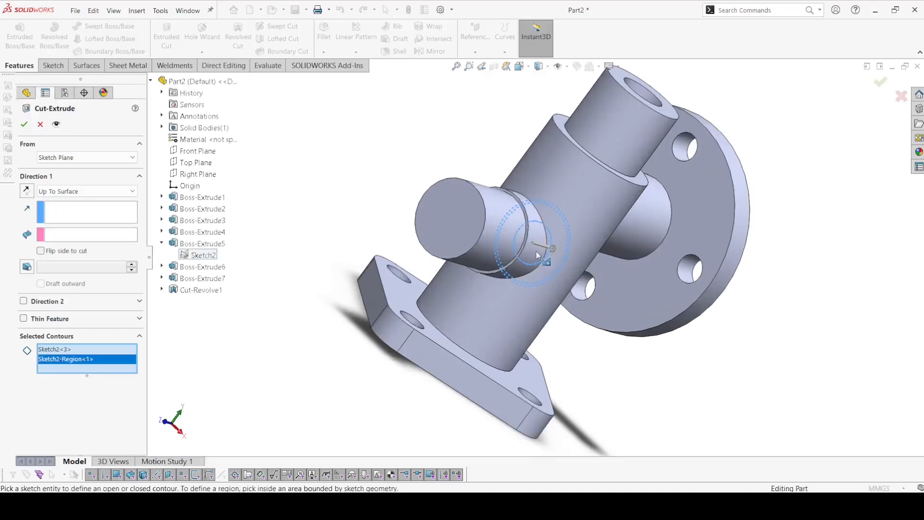
click(64, 191)
click(62, 202)
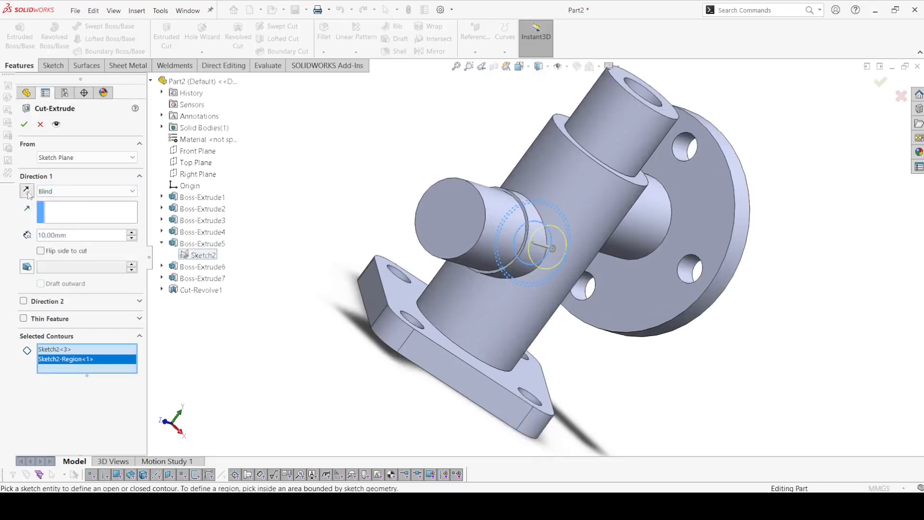
click(57, 195)
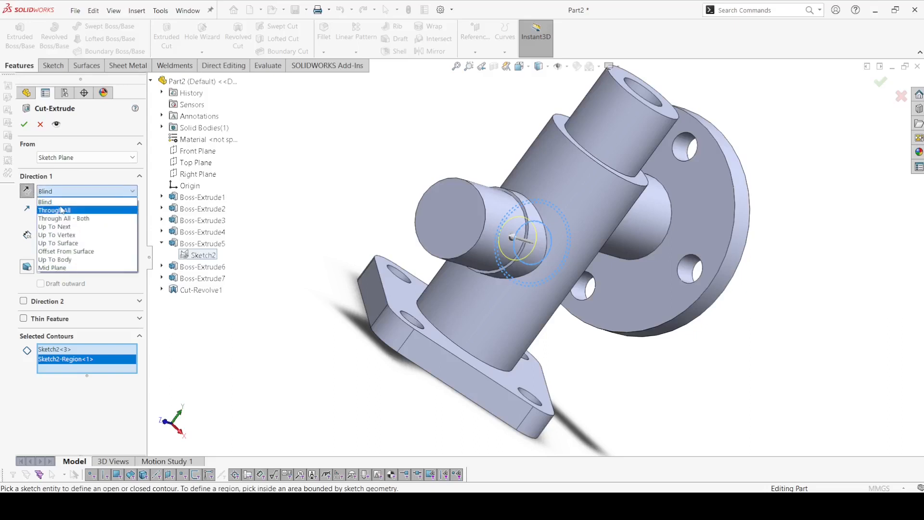
click(62, 209)
click(24, 125)
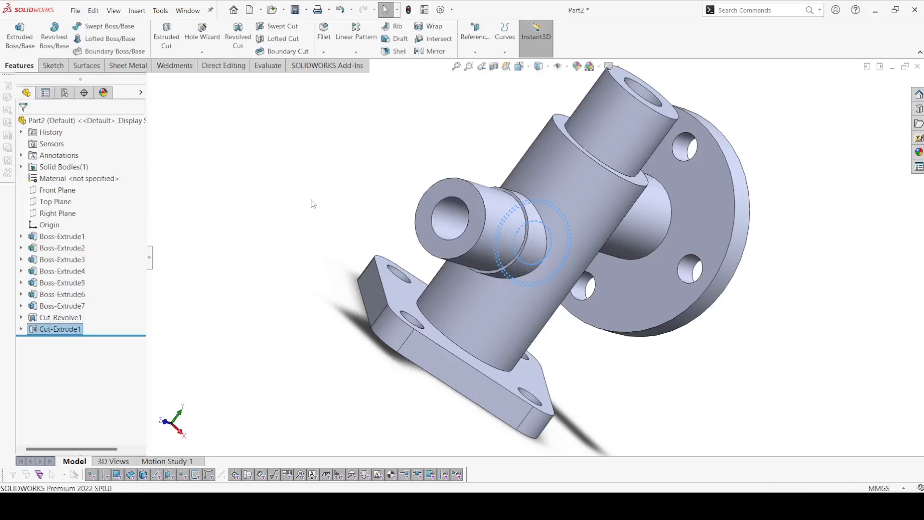
Step: Start an Extruded Cut from Sketch3 and select its three concentric central regions as the round flange's recess contours
scroll(338, 213, up, 2)
middle_drag(338, 213, 264, 162)
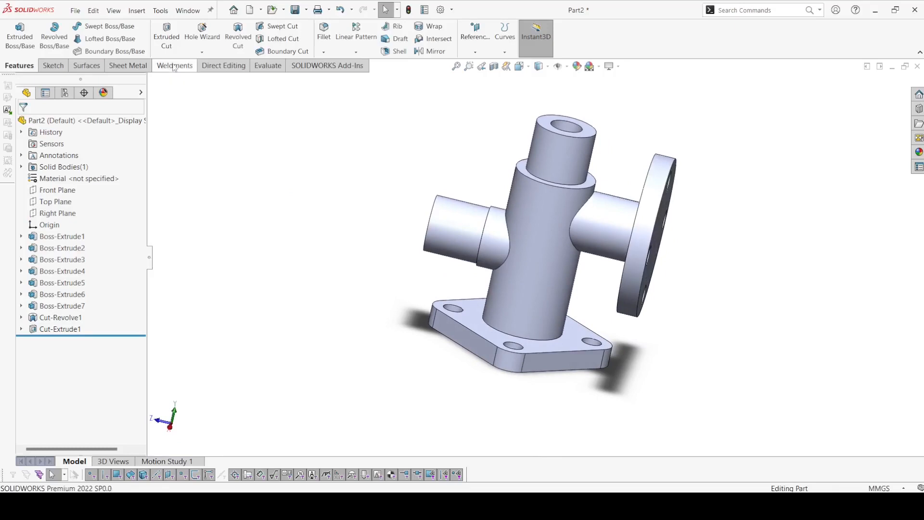
click(166, 36)
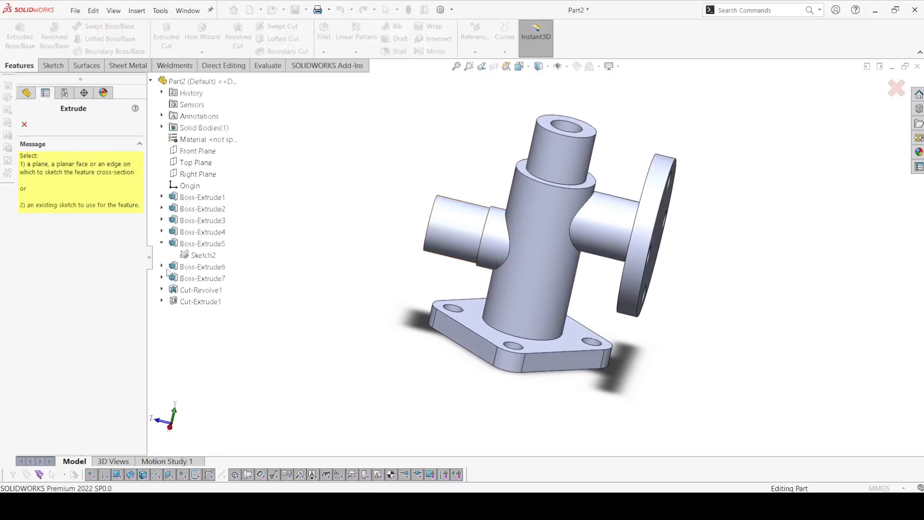
click(161, 244)
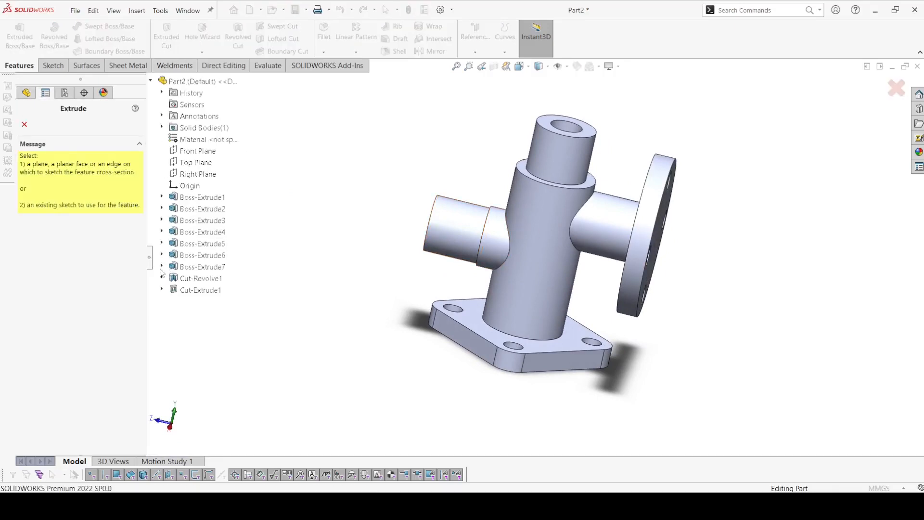
click(187, 277)
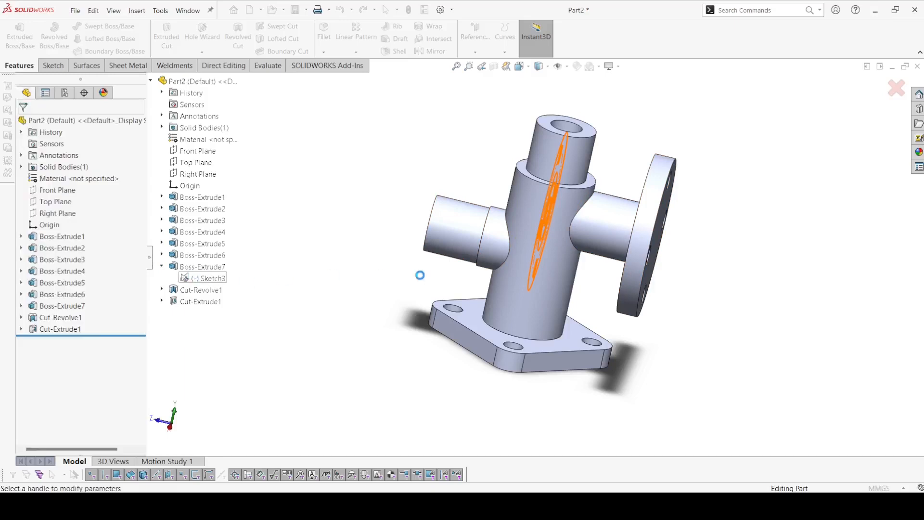
mouse_move(420, 276)
middle_down()
mouse_move(365, 258)
mouse_move(384, 261)
middle_up()
scroll(527, 205, down, 4)
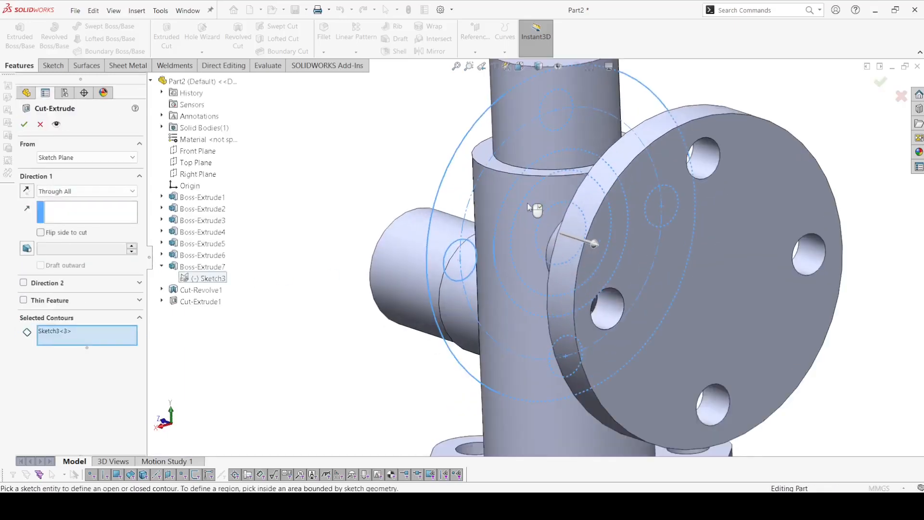
click(537, 179)
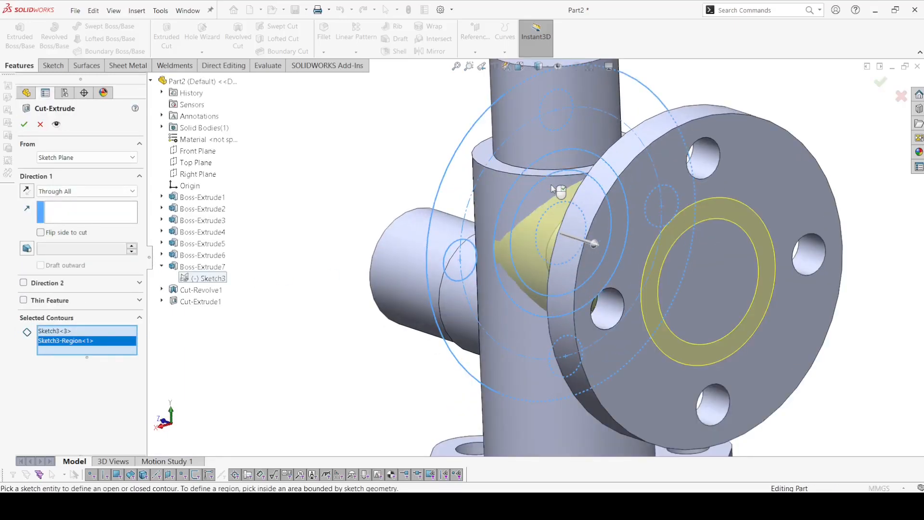
click(554, 189)
click(553, 219)
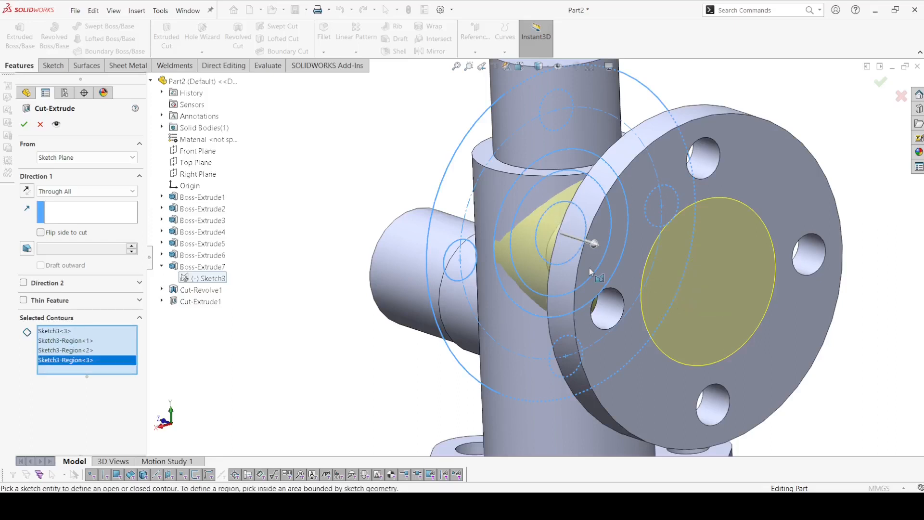
middle_drag(590, 272, 605, 242)
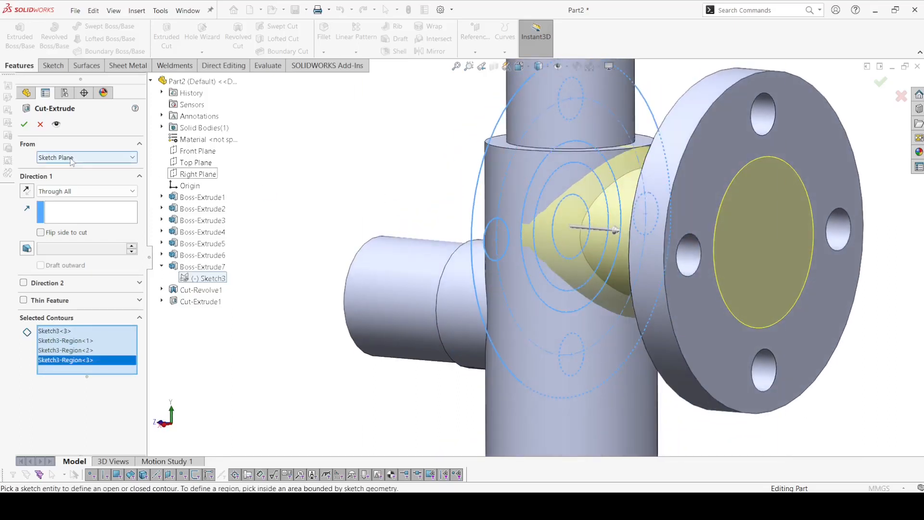
Step: Cut the circular recess 2 mm deep into the round flange, starting from its outer face with a Blind cut in the reversed direction
click(79, 192)
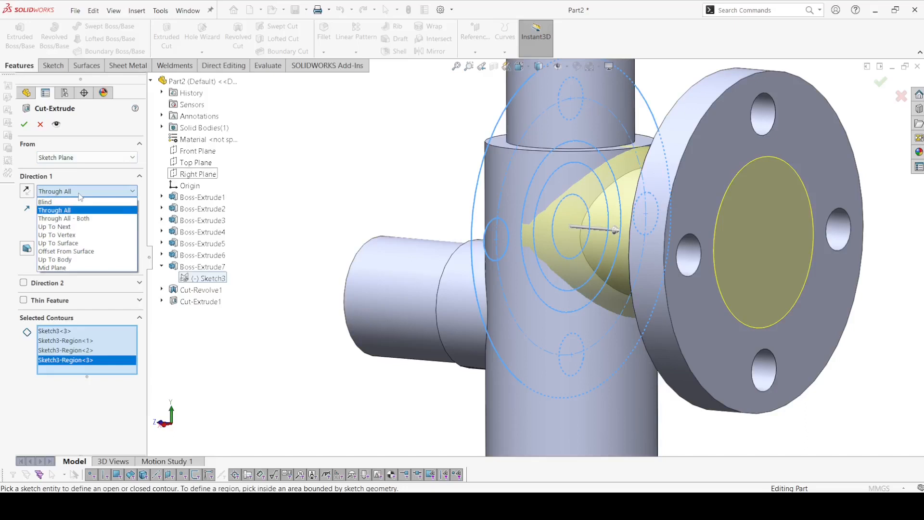
click(79, 202)
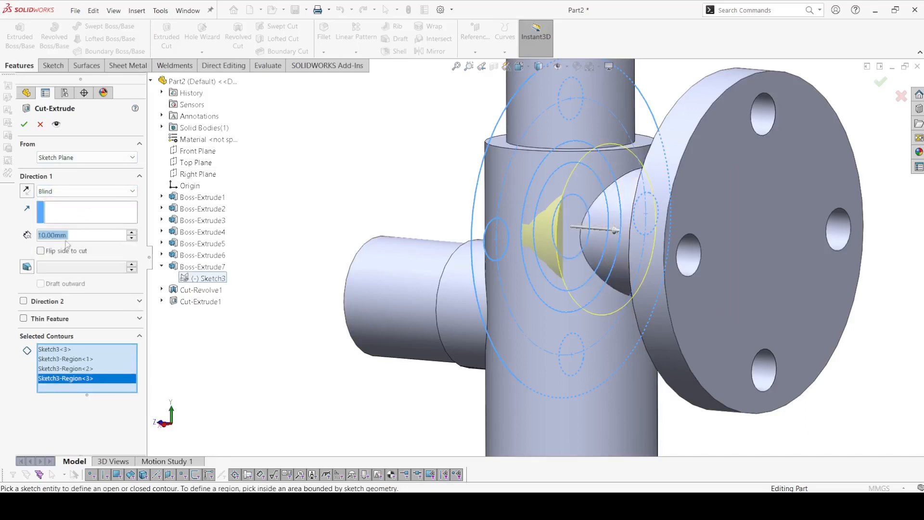
text(2)
key(Return)
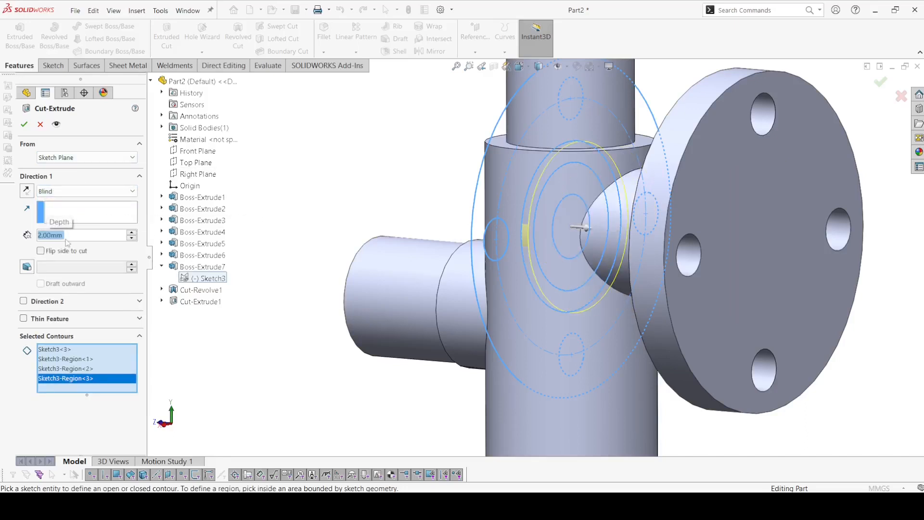
click(57, 157)
click(57, 158)
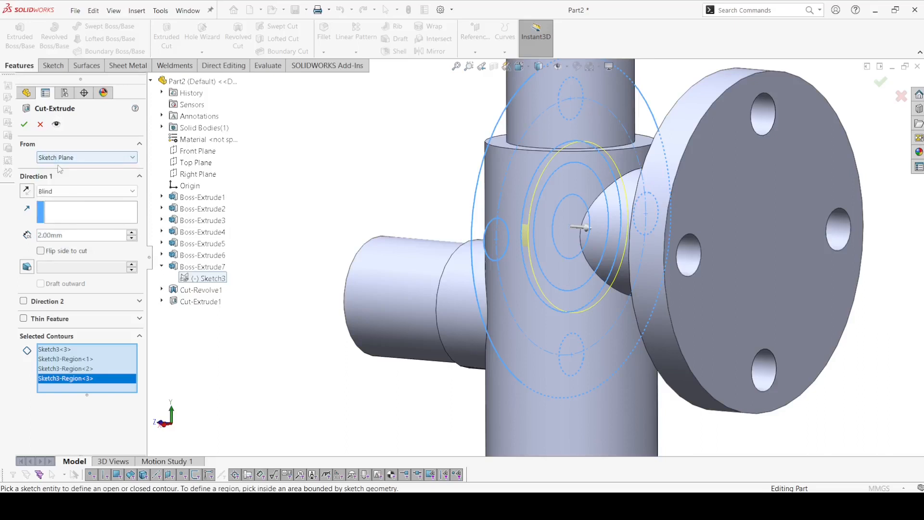
click(57, 158)
click(65, 176)
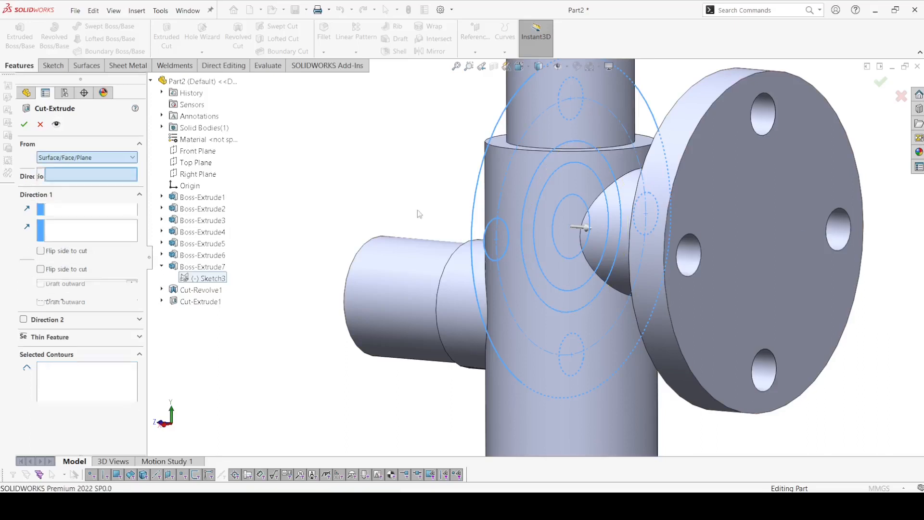
click(762, 213)
mouse_move(761, 213)
middle_down()
mouse_move(798, 220)
mouse_move(750, 219)
middle_up()
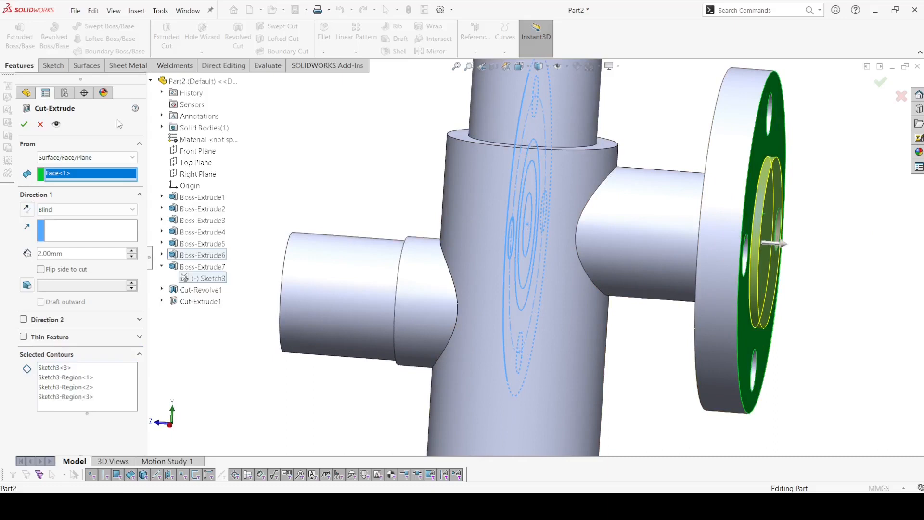
click(27, 209)
click(23, 125)
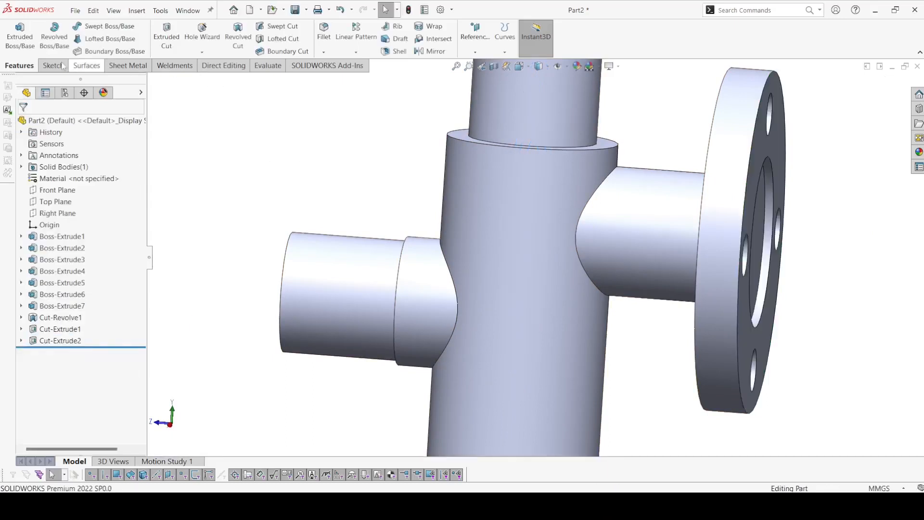
Step: Cut the round flange's central bore using Sketch3's innermost circle, with Extruded Cut set to Through All from the sketch plane
click(166, 36)
click(206, 278)
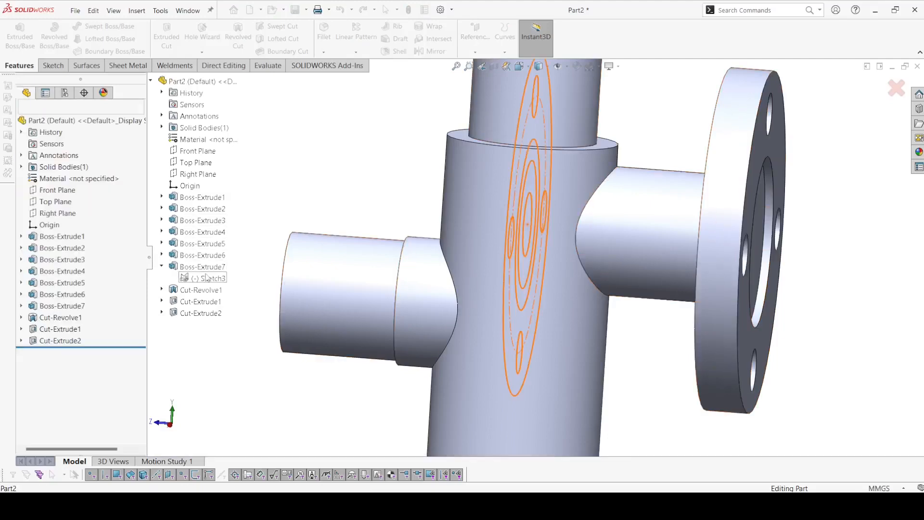
scroll(543, 221, down, 5)
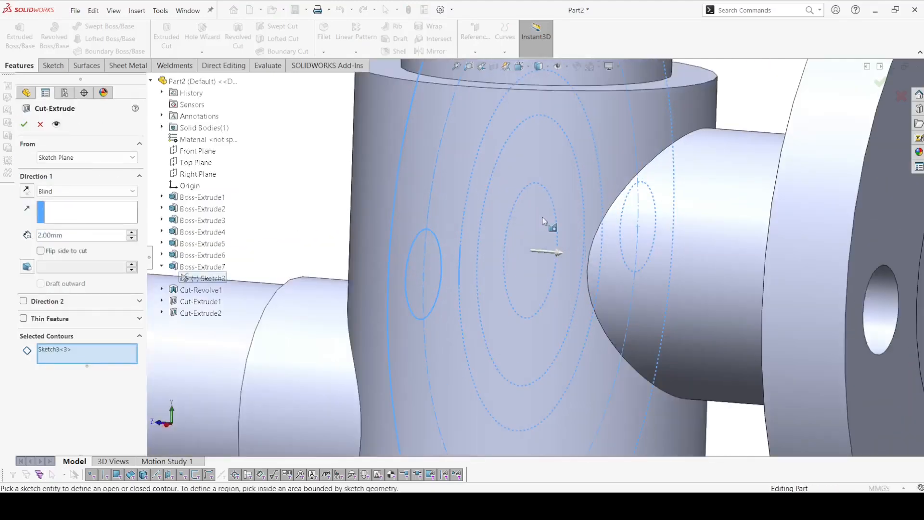
click(543, 220)
scroll(549, 223, up, 5)
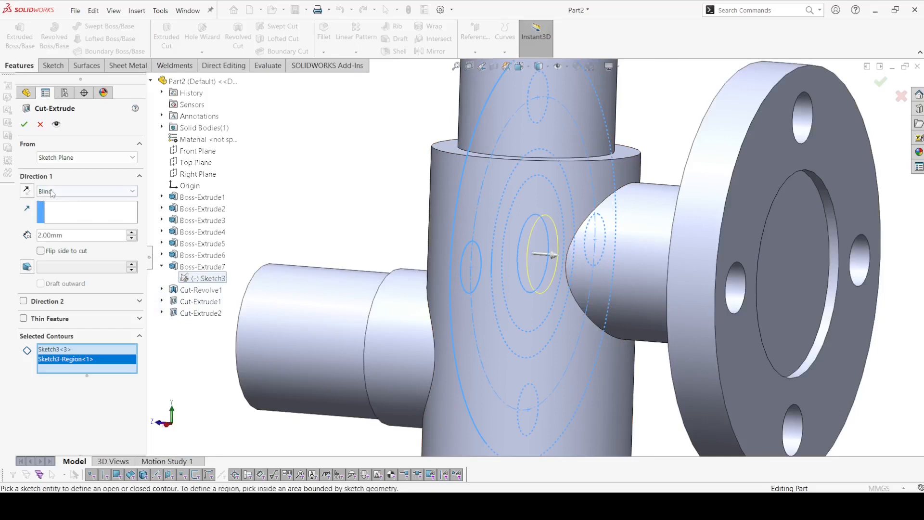
click(87, 191)
click(55, 204)
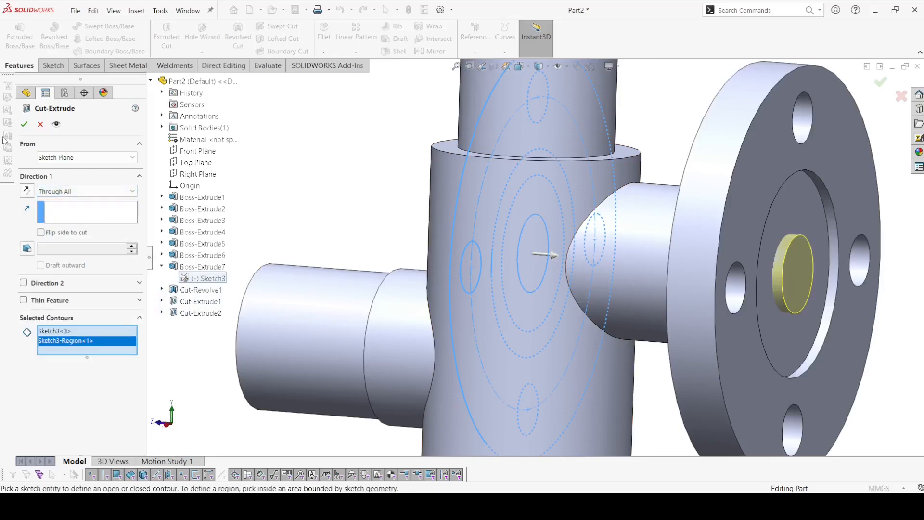
click(25, 124)
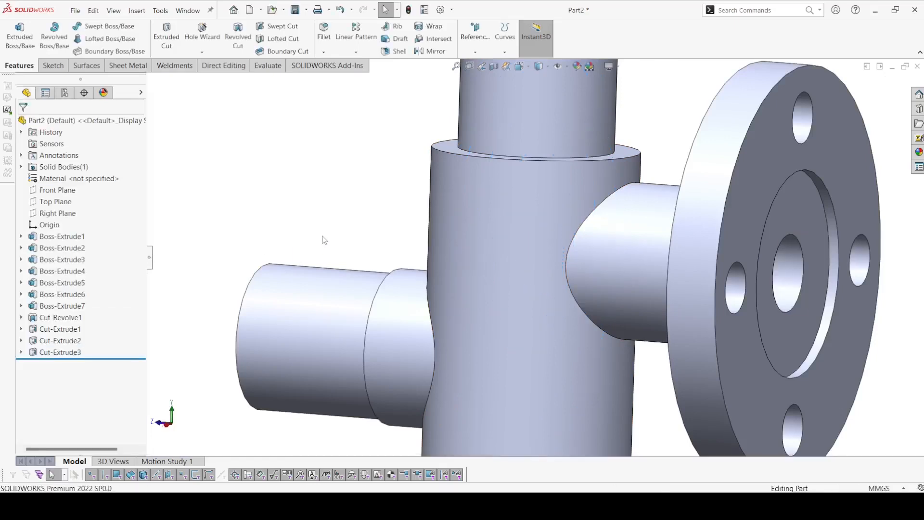
Step: Start a Chamfer and select the stepped cylinder's top outer edge and the outer edge of its shoulder
key(f)
middle_drag(344, 260, 382, 246)
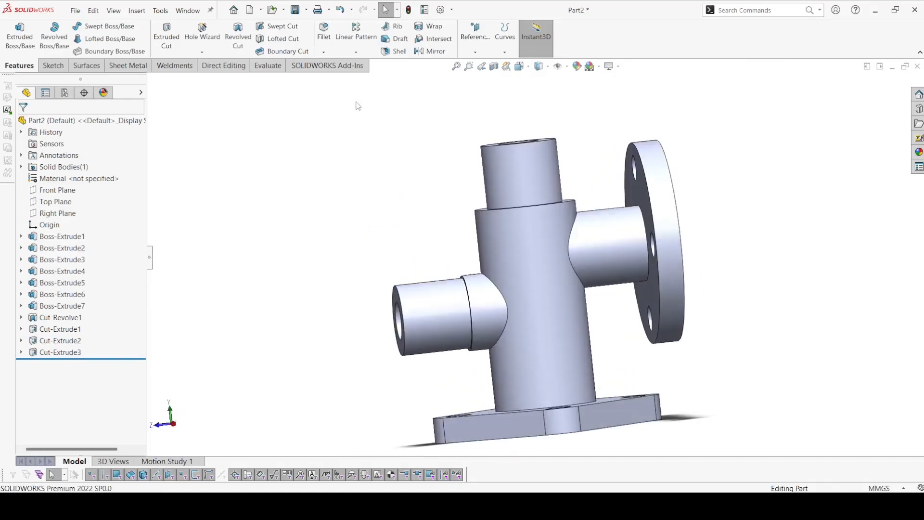
click(324, 52)
click(335, 77)
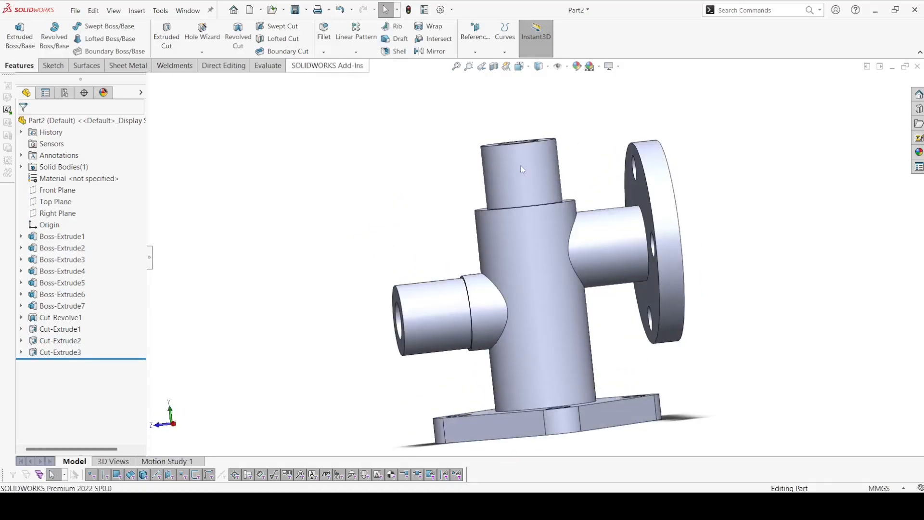
middle_drag(522, 169, 503, 185)
scroll(500, 187, down, 3)
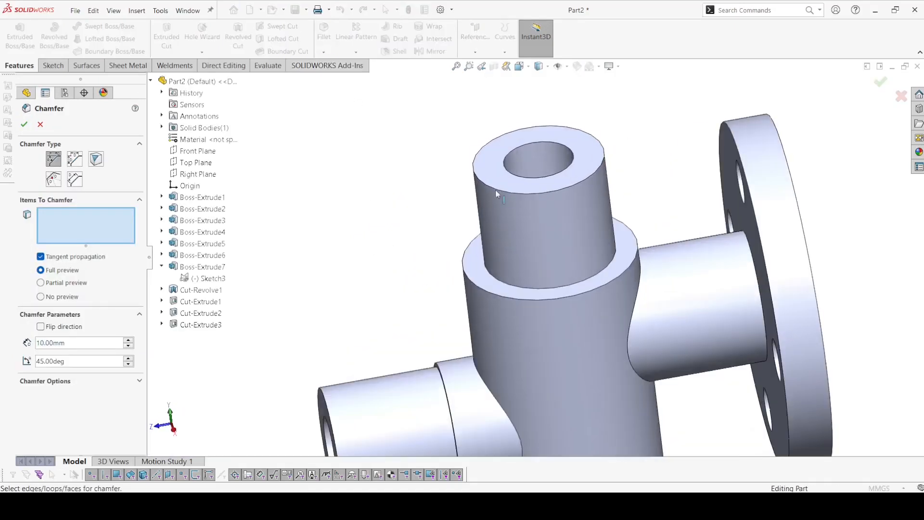
click(496, 190)
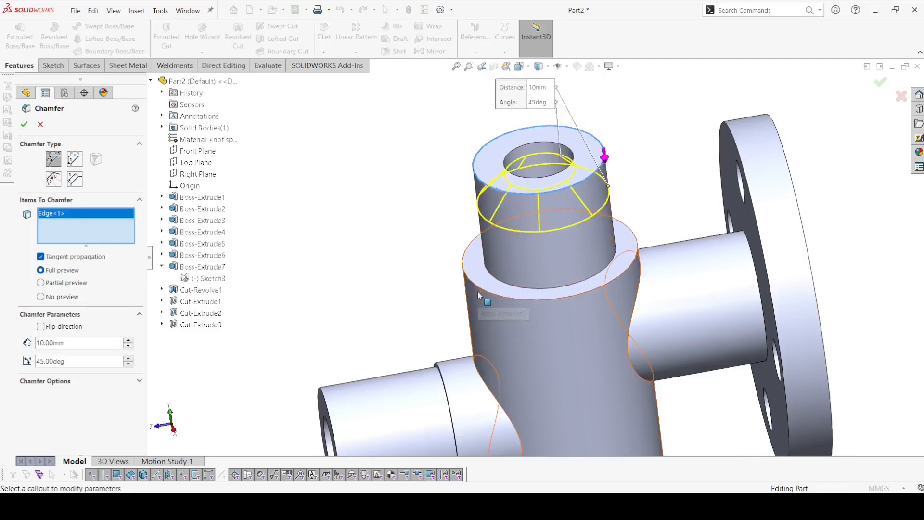
click(478, 290)
scroll(443, 369, up, 2)
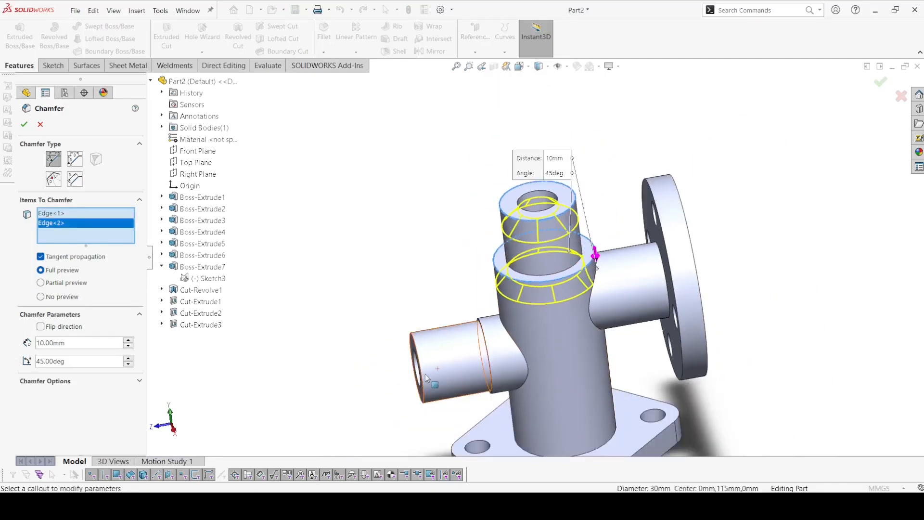
Step: Add the side boss's outer end edge and chamfer the three selected edges at 1 mm and 45 degrees
middle_drag(426, 378, 472, 373)
scroll(444, 374, down, 4)
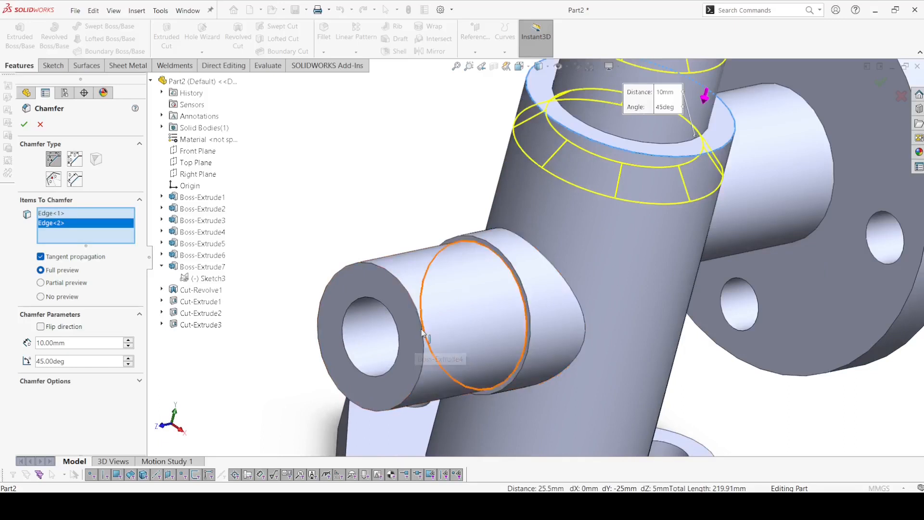
click(422, 331)
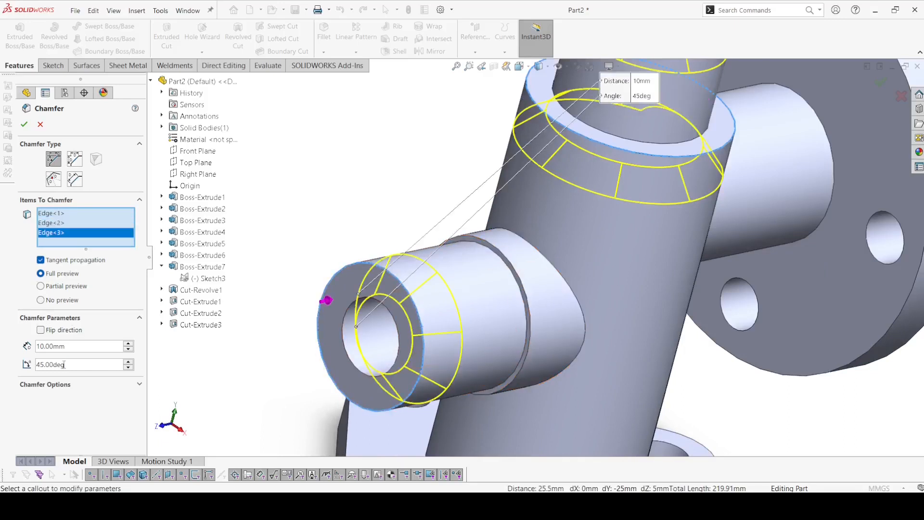
text(1)
key(Return)
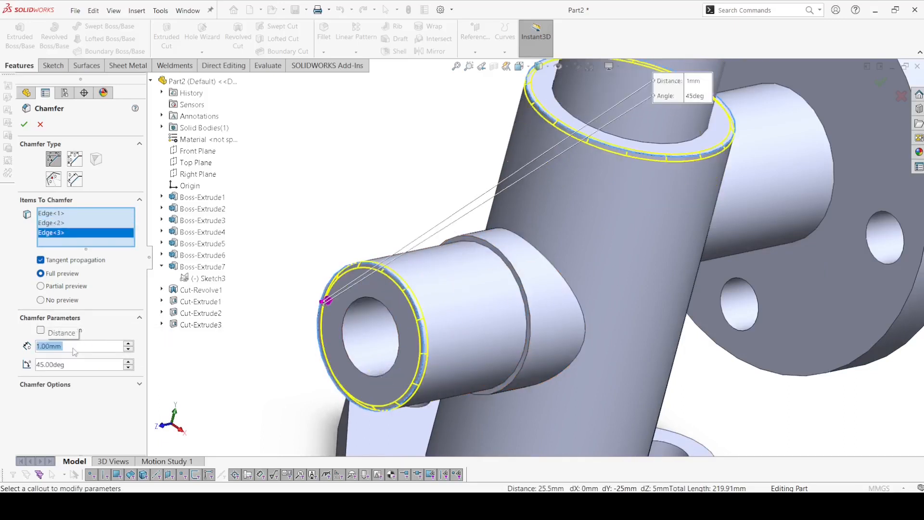
click(25, 126)
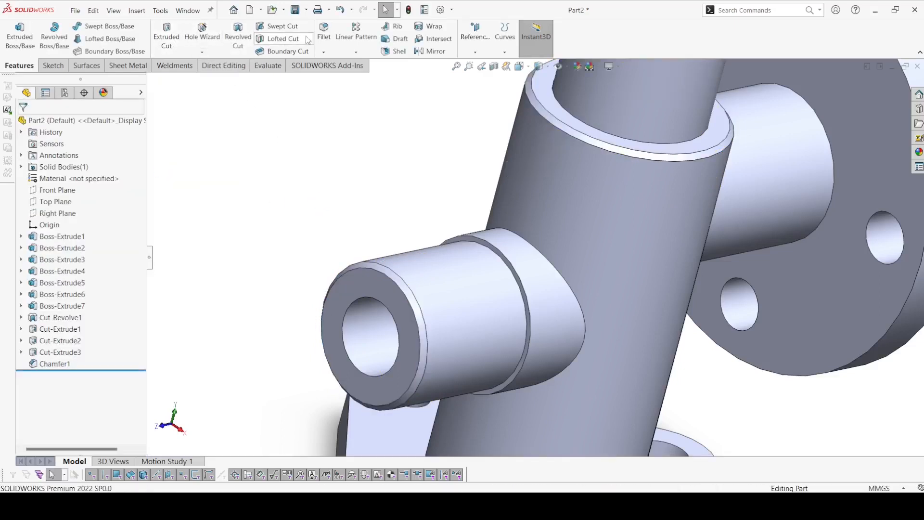
Step: Start a Fillet and select the edges where the side boss and the round flange's neck meet the main cylinder
click(277, 26)
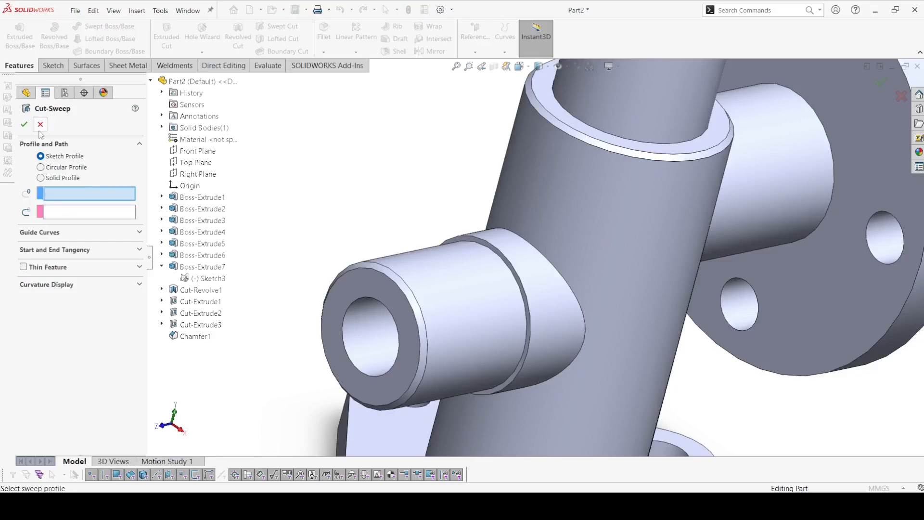
click(40, 125)
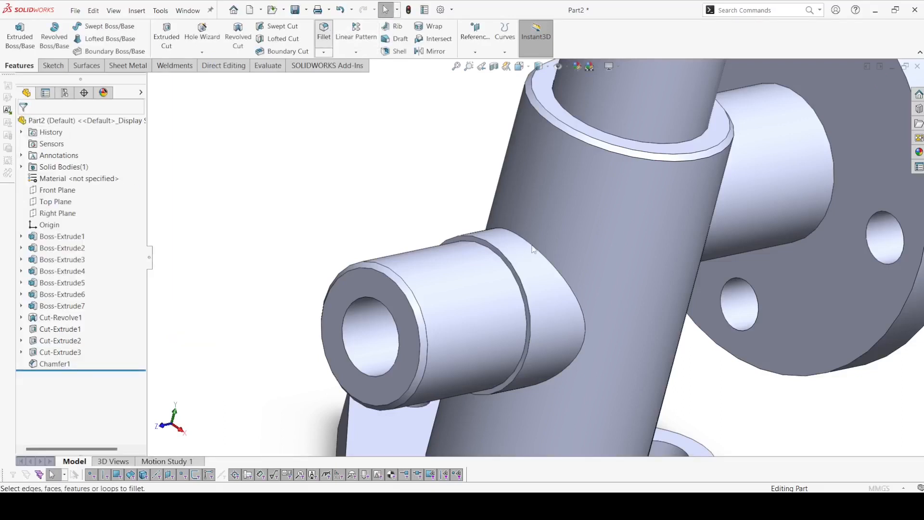
click(324, 31)
click(522, 238)
middle_drag(522, 239, 484, 226)
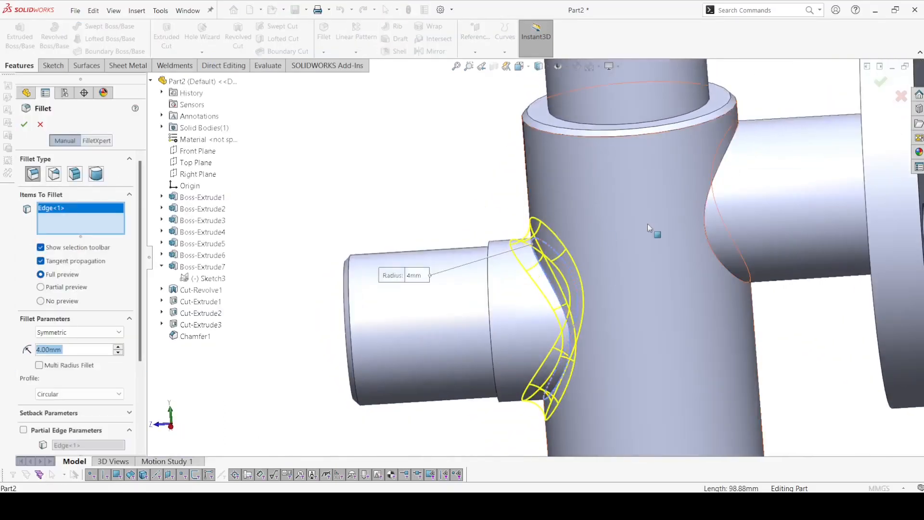
click(712, 207)
middle_drag(713, 210, 780, 204)
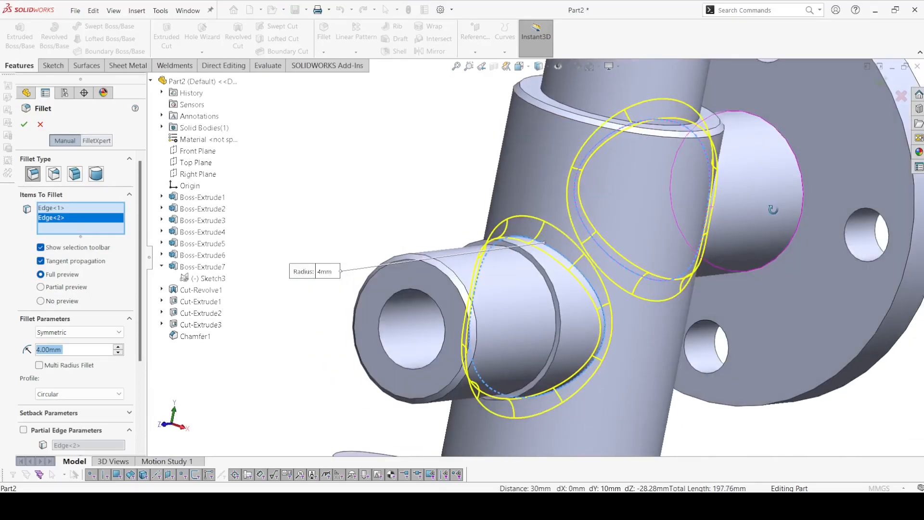
Step: Add the neck-to-round-flange edge and the cylinder's base edge, and fillet all four selected edges with a 4 mm symmetric radius
click(792, 202)
scroll(792, 202, up, 5)
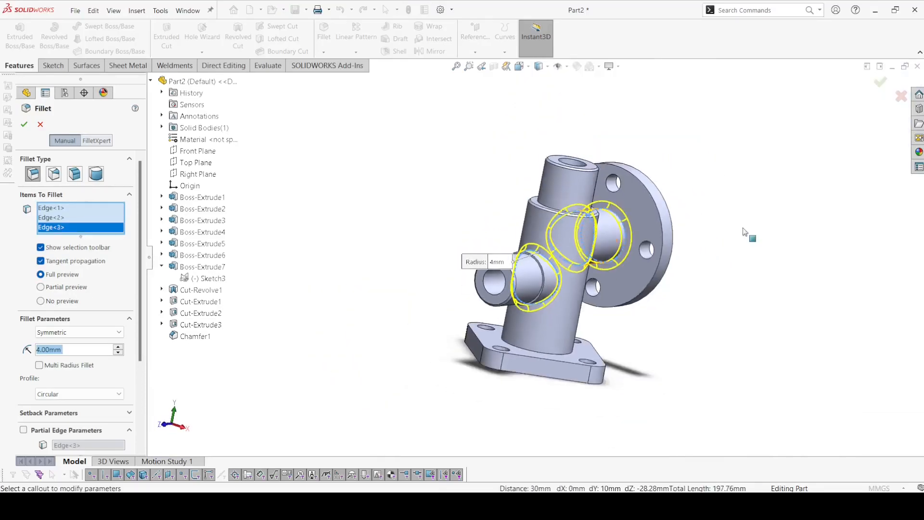
scroll(517, 337, down, 5)
click(515, 338)
click(515, 338)
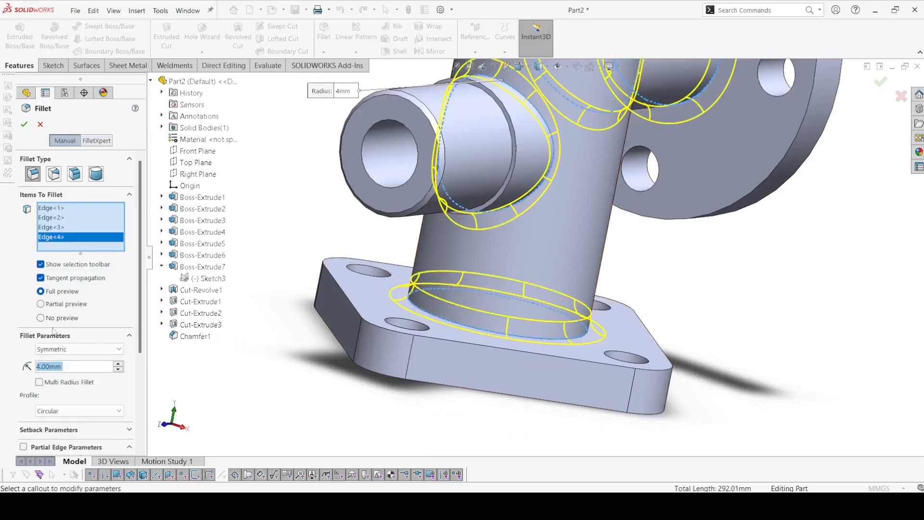
click(23, 124)
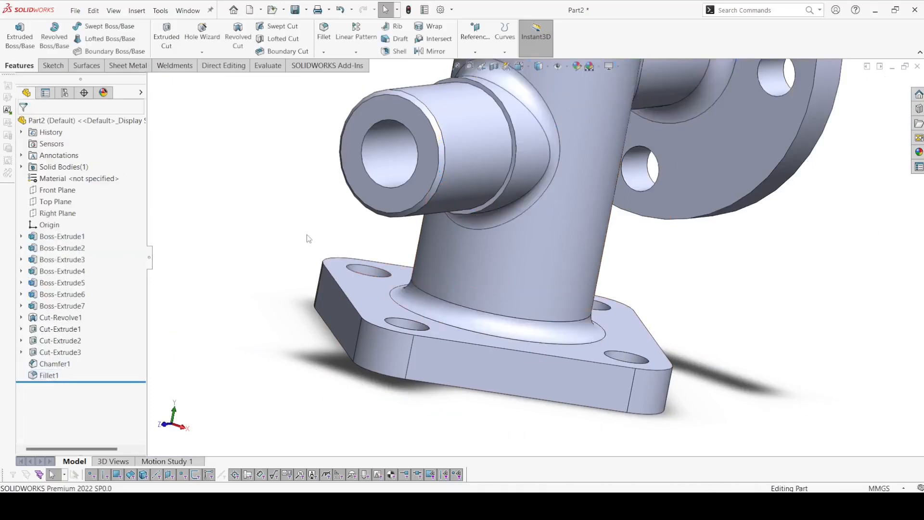
Step: Color the whole solid body cyan using the standard color swatches
middle_drag(323, 243, 274, 324)
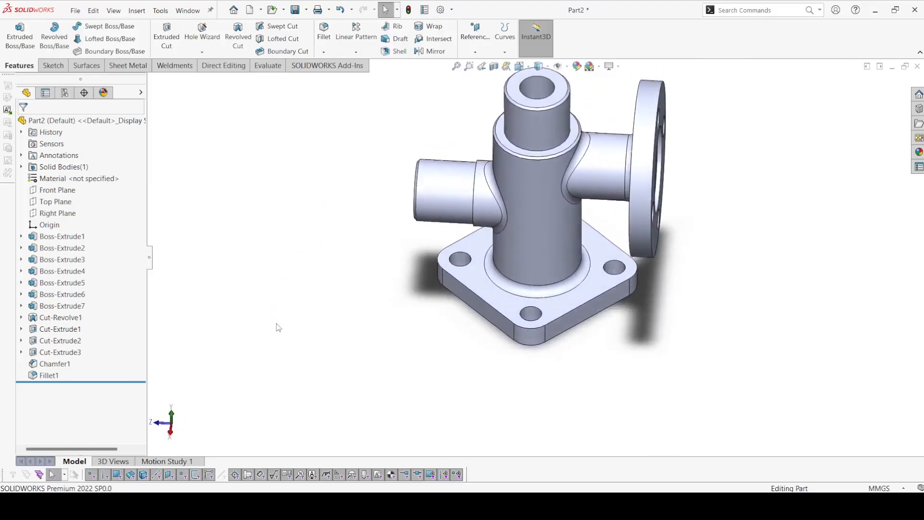
click(21, 166)
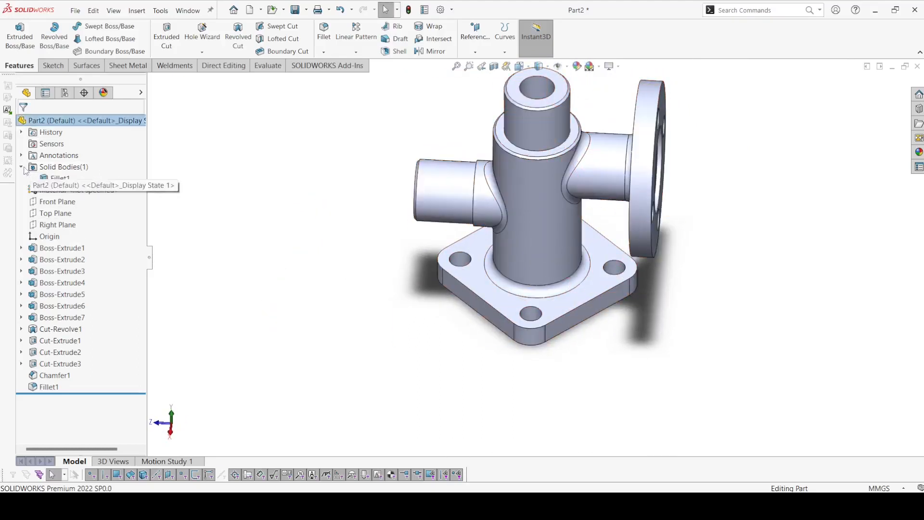
click(54, 179)
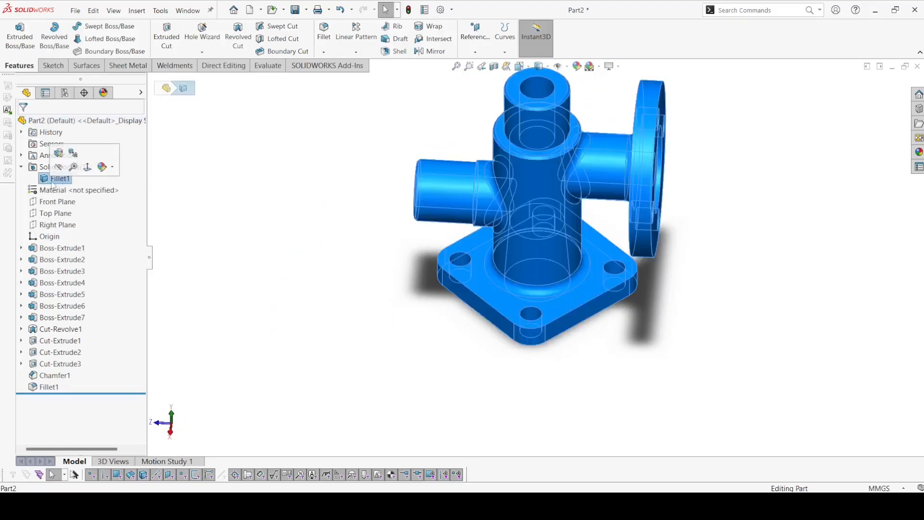
click(113, 168)
click(124, 193)
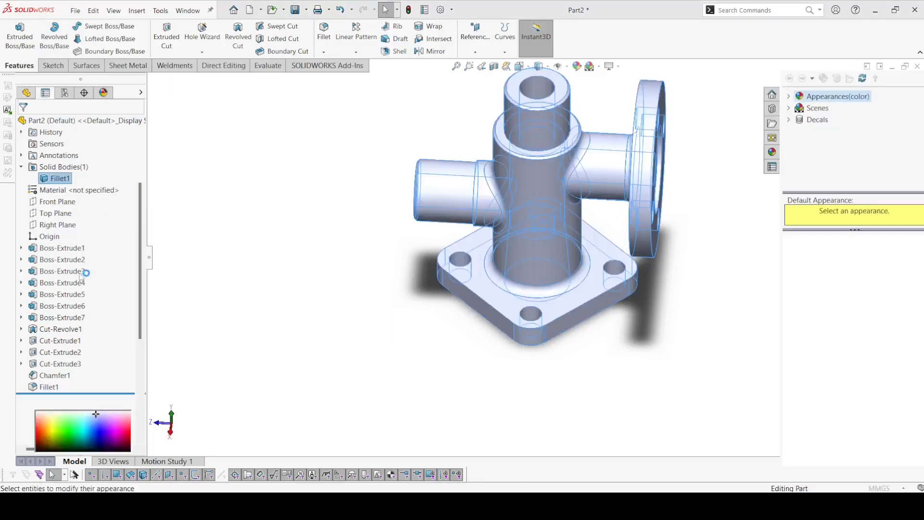
click(83, 368)
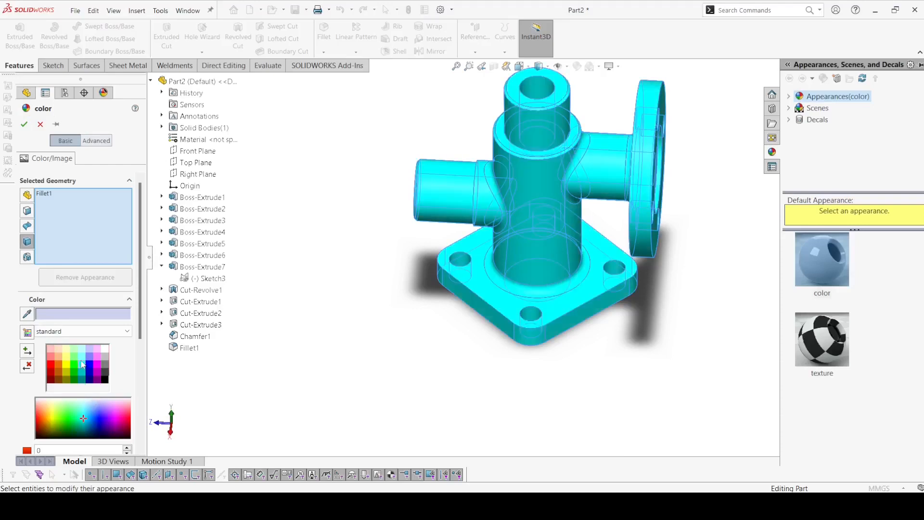
click(28, 123)
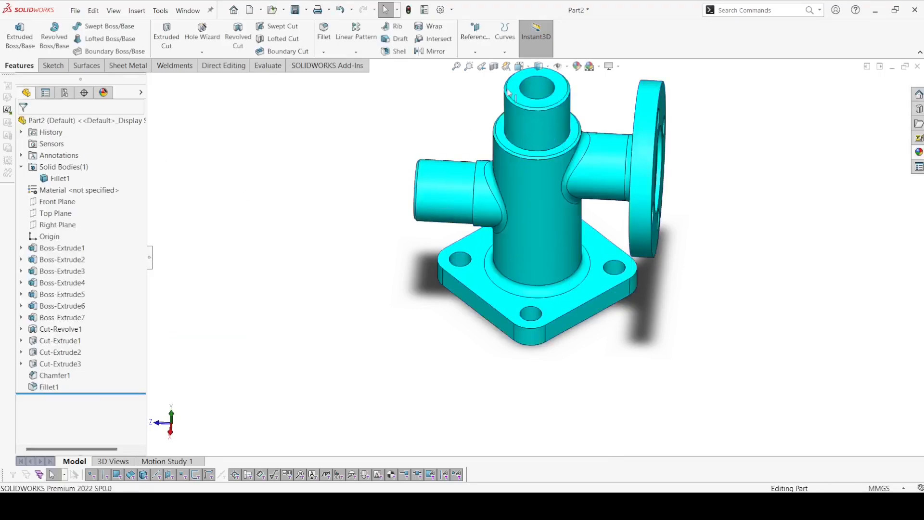
Step: Show the finished part in the isometric view
click(541, 66)
click(518, 66)
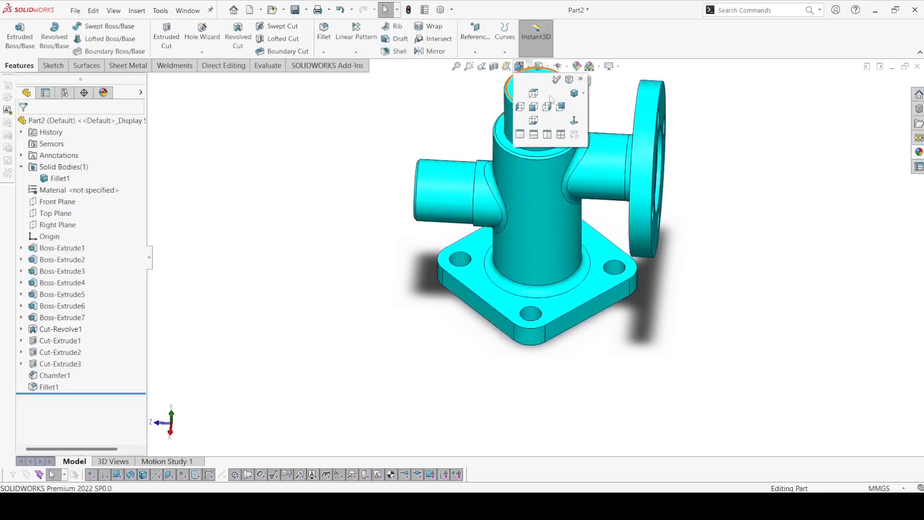
click(573, 95)
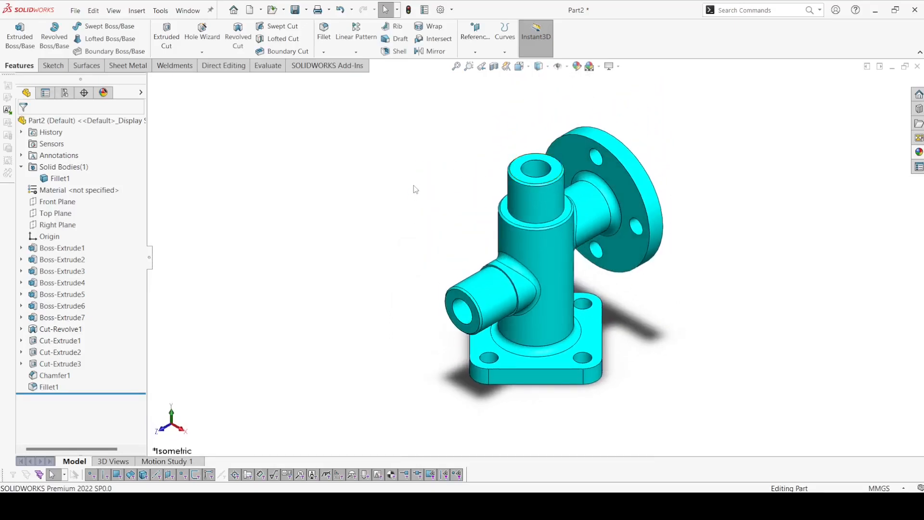